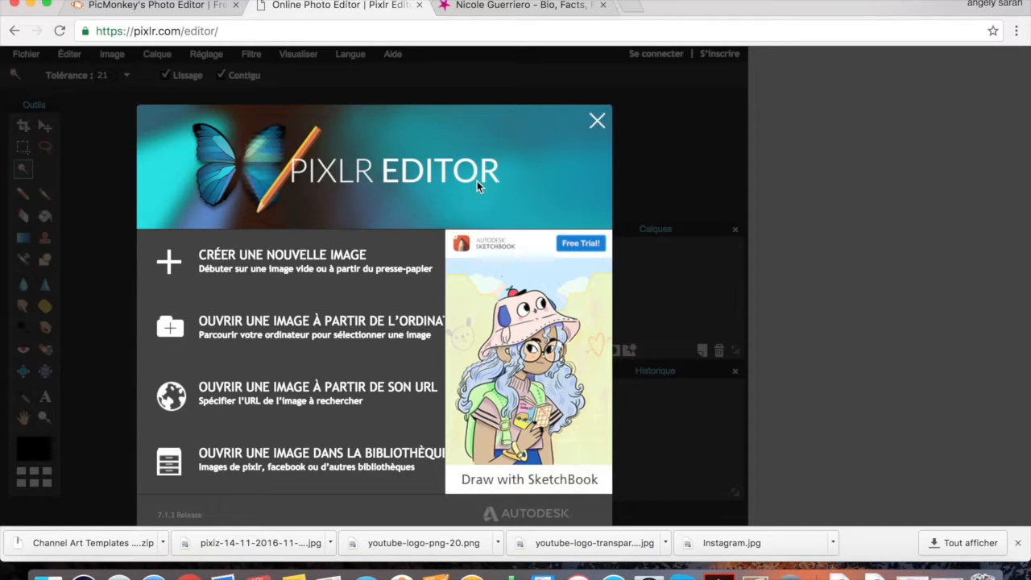
Step: Open youtube.com in a new tab, search for the creator's channel by name and open its channel page
{"action": "left_click", "coordinate": [633, 8]}
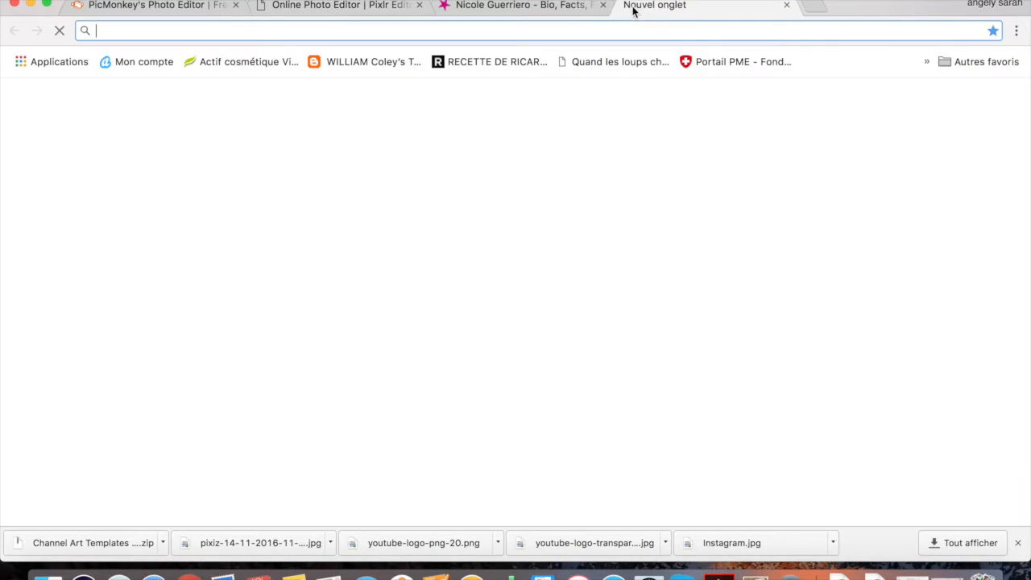
{"action": "type", "text": "youtube.com"}
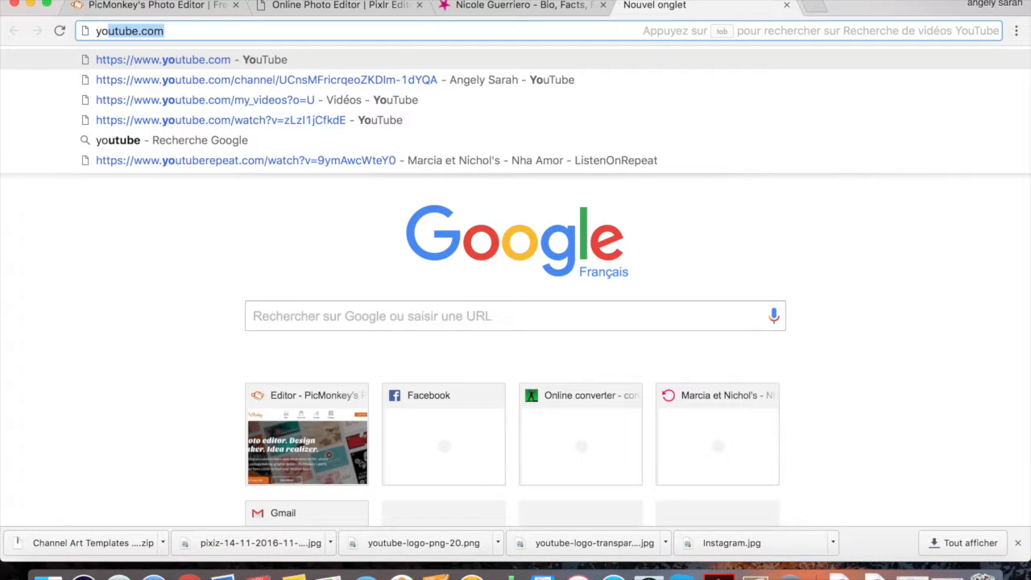
{"action": "key", "text": "Return"}
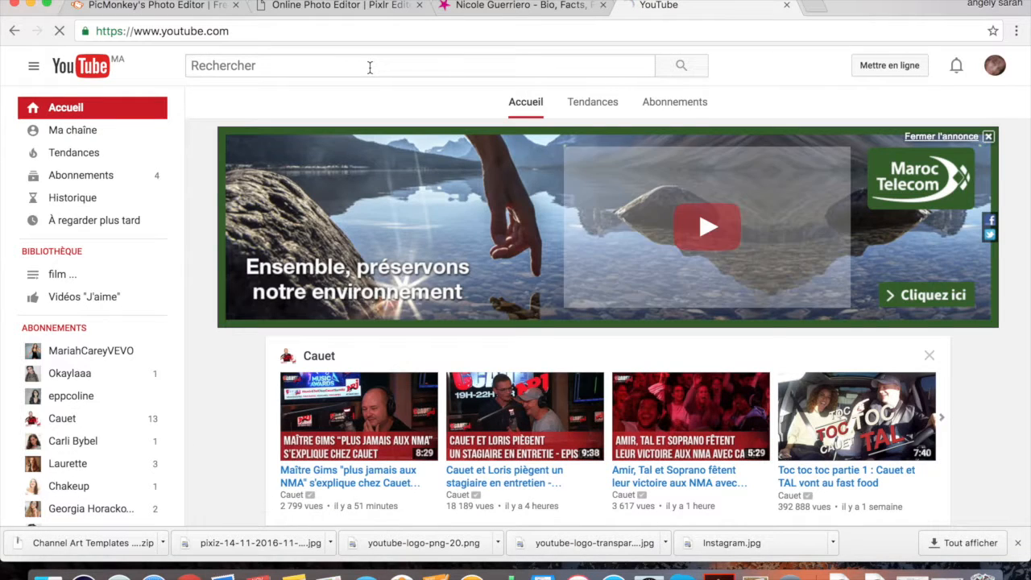
{"action": "left_click", "coordinate": [370, 68]}
{"action": "type", "text": "angely"}
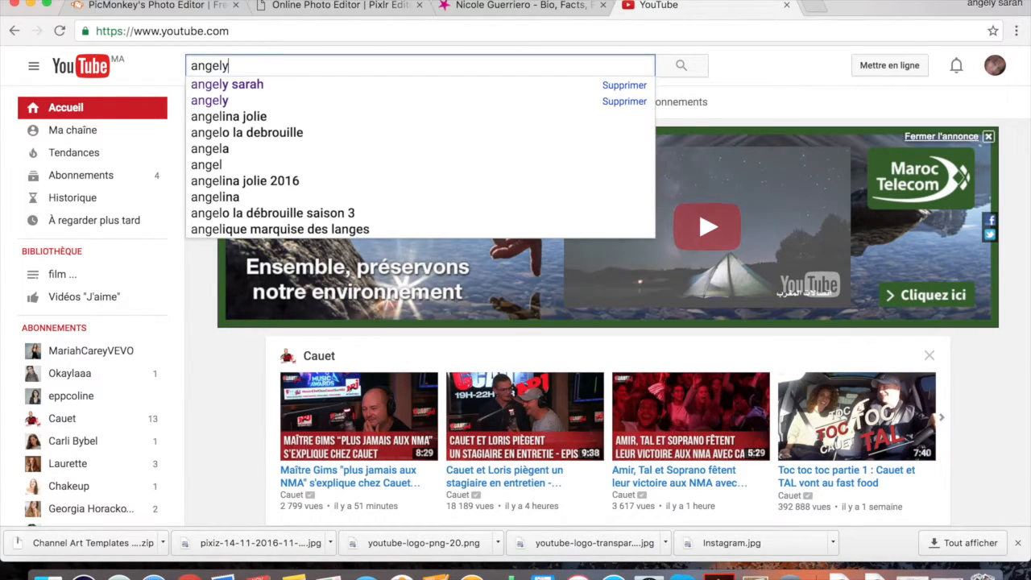
{"action": "left_click", "coordinate": [334, 87]}
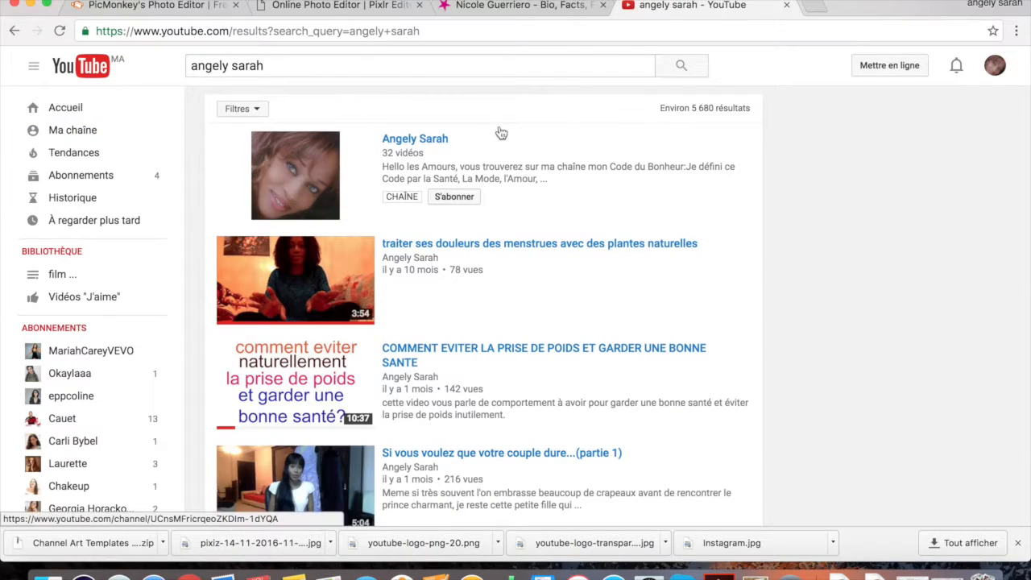
{"action": "left_click", "coordinate": [429, 141]}
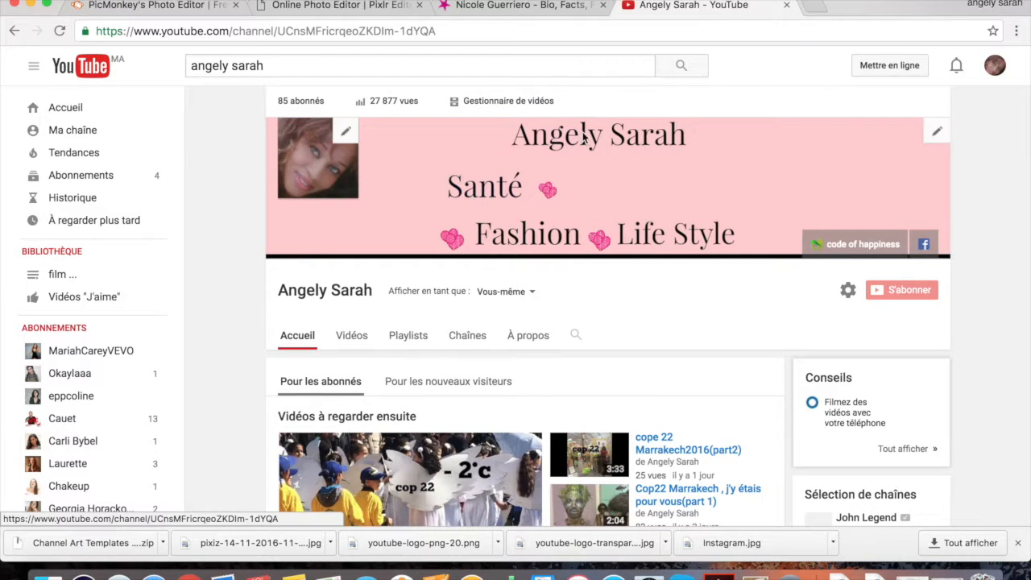
Step: Bring up the channel art dialog for editing the channel's banner illustration
{"action": "mouse_move", "coordinate": [919, 136]}
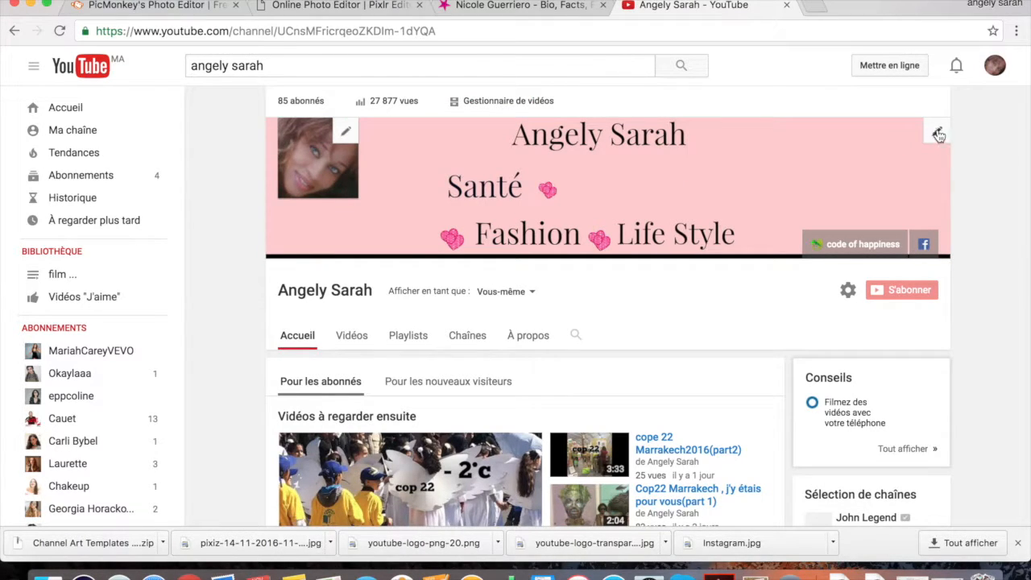
{"action": "left_click", "coordinate": [938, 133]}
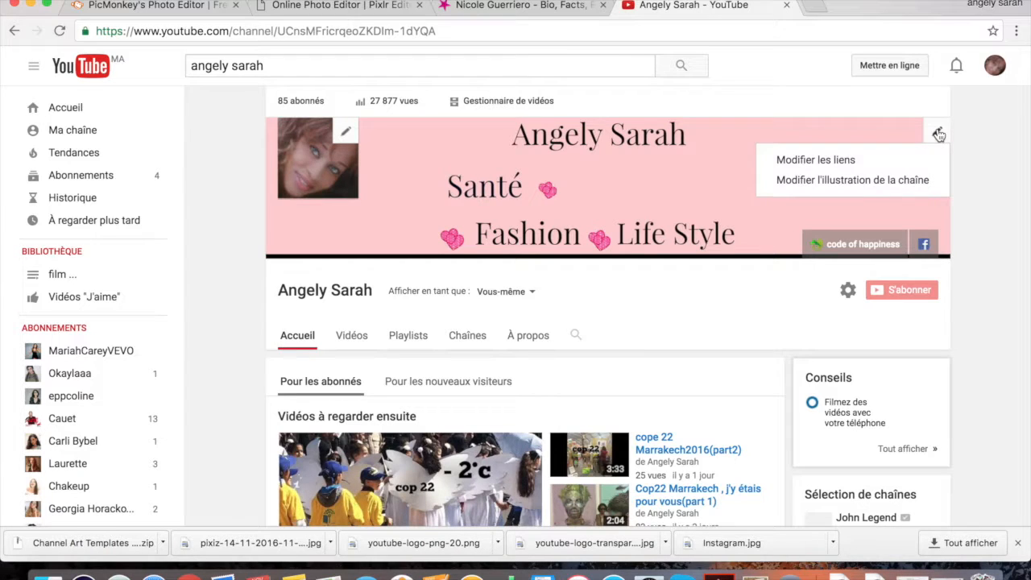
{"action": "left_click", "coordinate": [861, 184]}
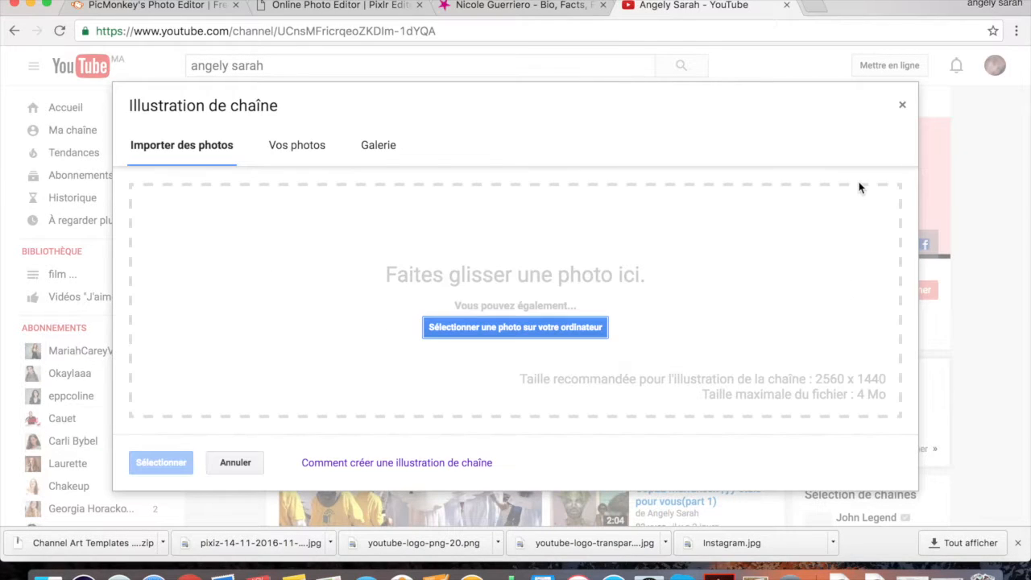
{"action": "left_click", "coordinate": [902, 107]}
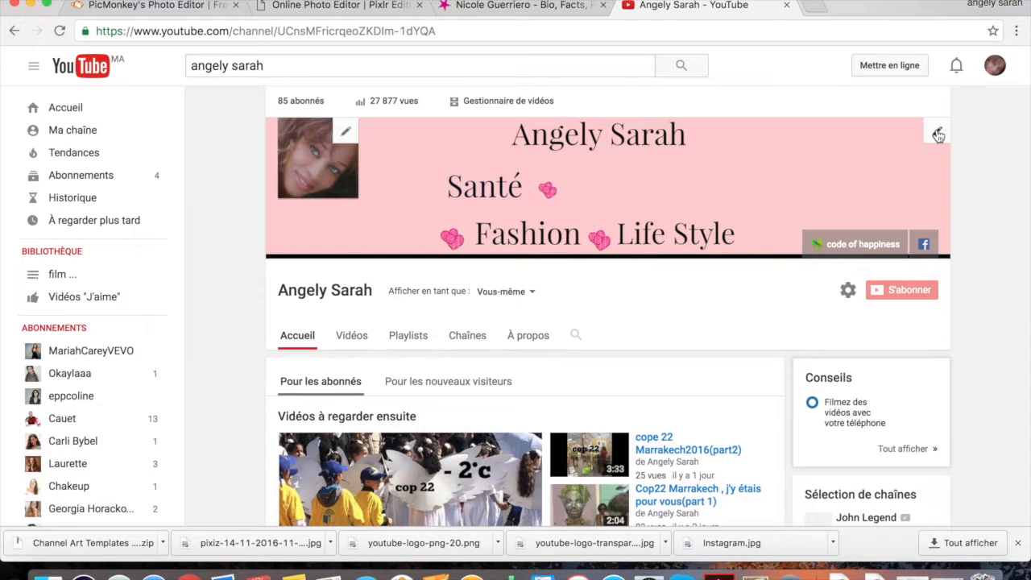
{"action": "left_click", "coordinate": [938, 135]}
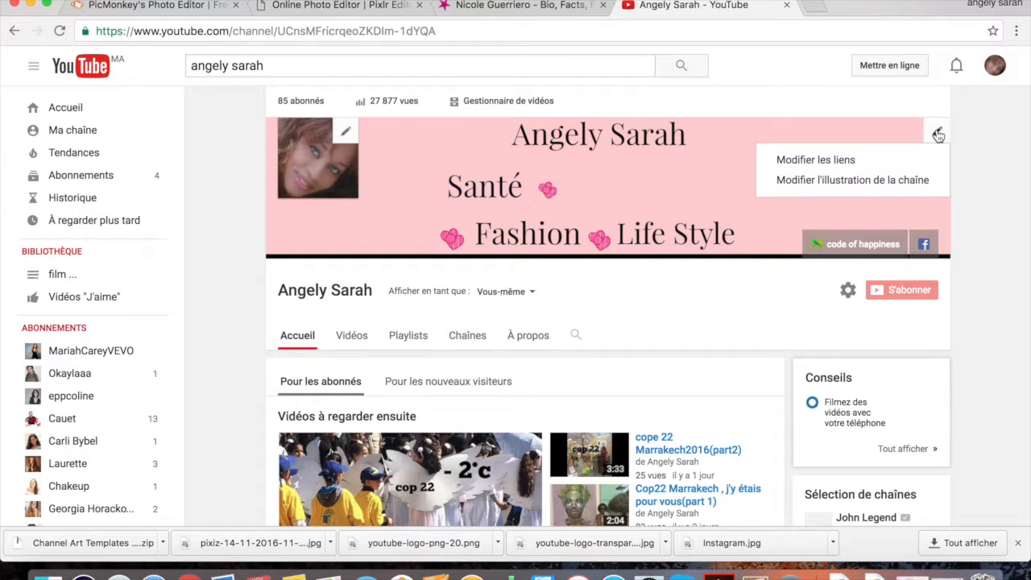
{"action": "left_click", "coordinate": [879, 179]}
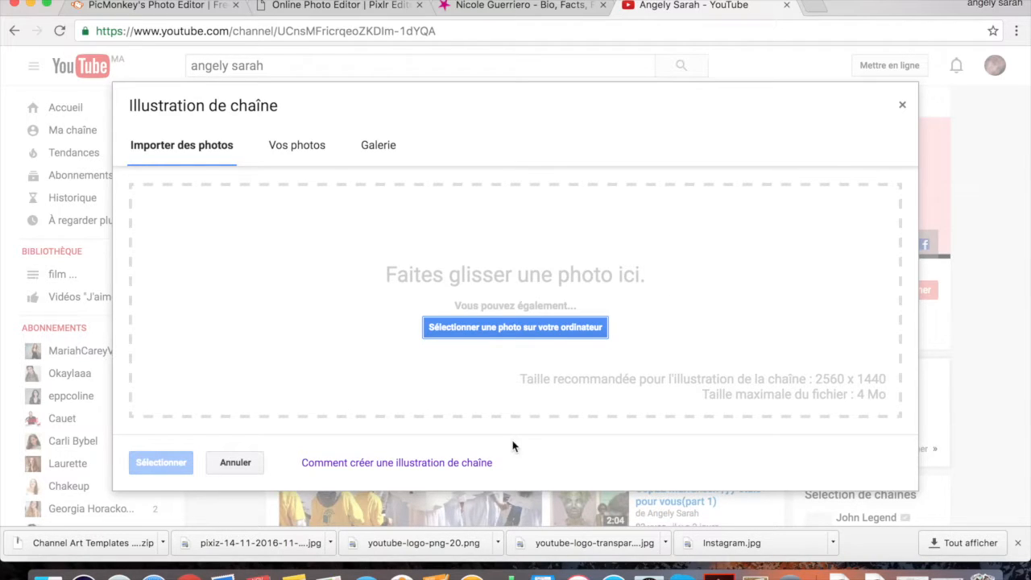
Step: Open the help article on creating channel art and examine its image size guidelines
{"action": "left_click", "coordinate": [444, 464]}
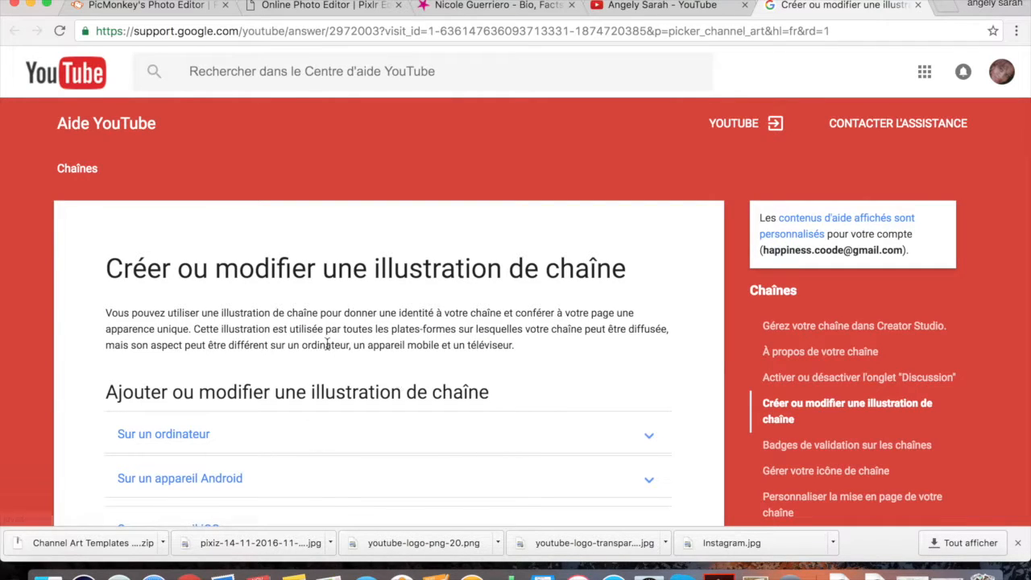
{"action": "scroll", "coordinate": [325, 472], "scroll_direction": "down", "scroll_amount": 5}
{"action": "scroll", "coordinate": [381, 372], "scroll_direction": "down", "scroll_amount": 5}
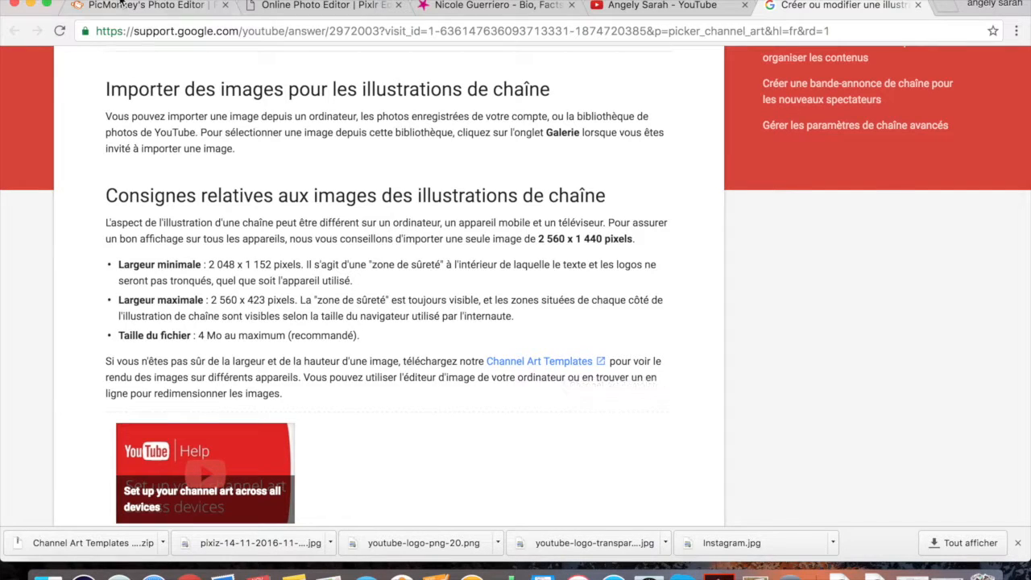
Step: Switch to PicMonkey and open the dark Channel Art Template (Fireworks) PNG from the Bureau folder for editing
{"action": "left_click", "coordinate": [127, 8]}
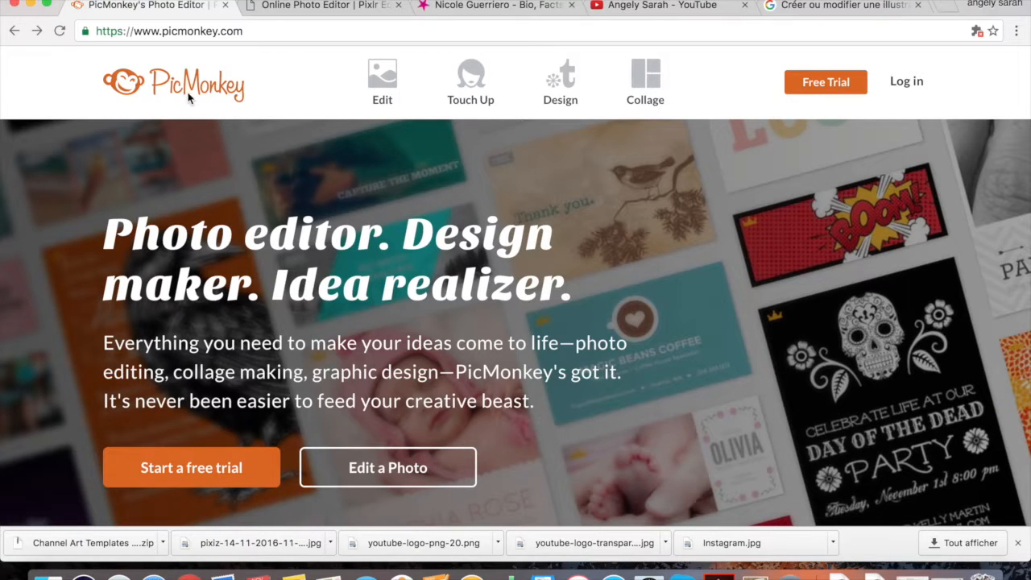
{"action": "mouse_move", "coordinate": [382, 78]}
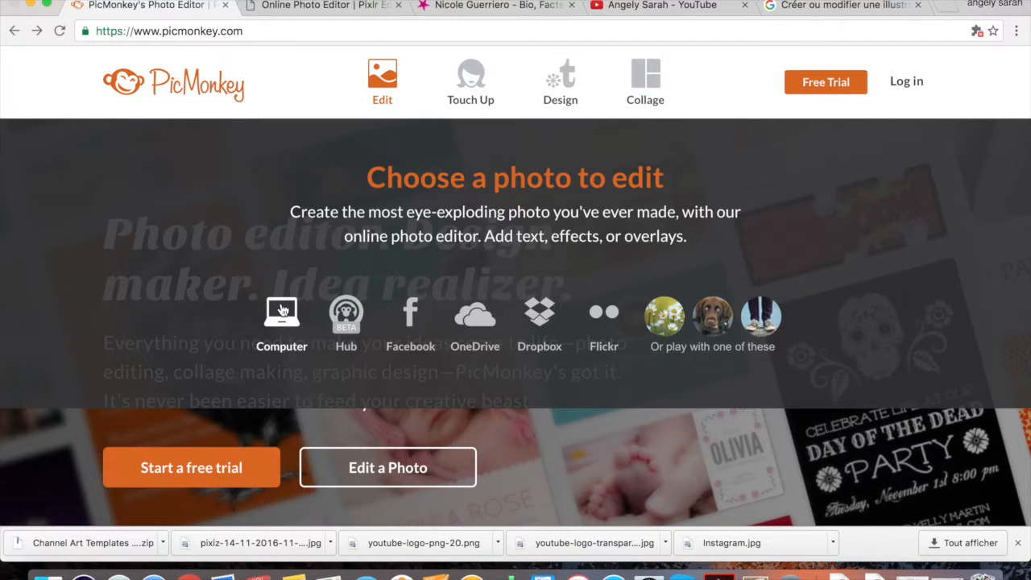
{"action": "left_click", "coordinate": [283, 311]}
{"action": "left_click", "coordinate": [344, 129]}
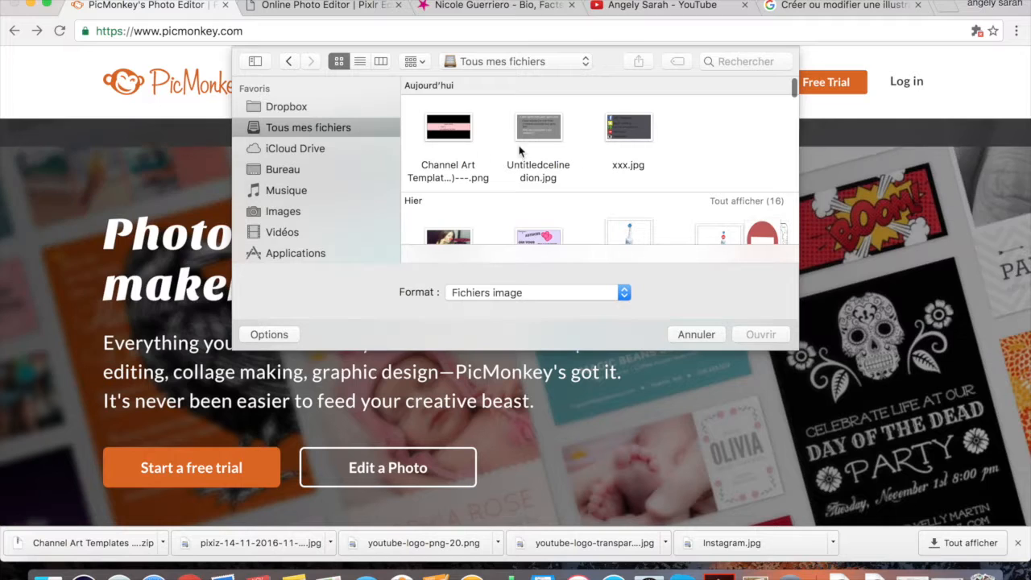
{"action": "scroll", "coordinate": [597, 168], "scroll_direction": "down", "scroll_amount": 5}
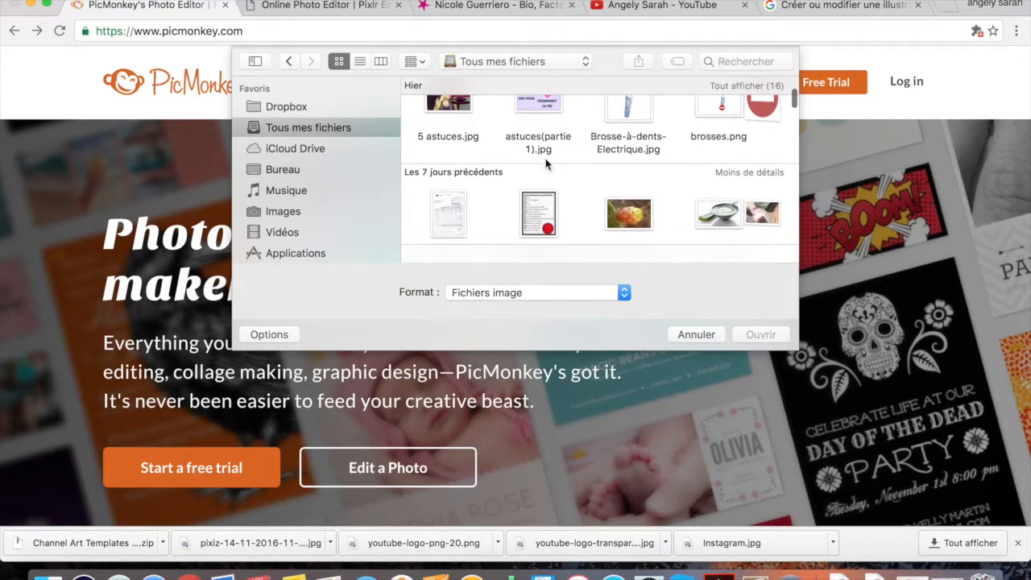
{"action": "left_click", "coordinate": [288, 170]}
{"action": "scroll", "coordinate": [575, 216], "scroll_direction": "down", "scroll_amount": 3}
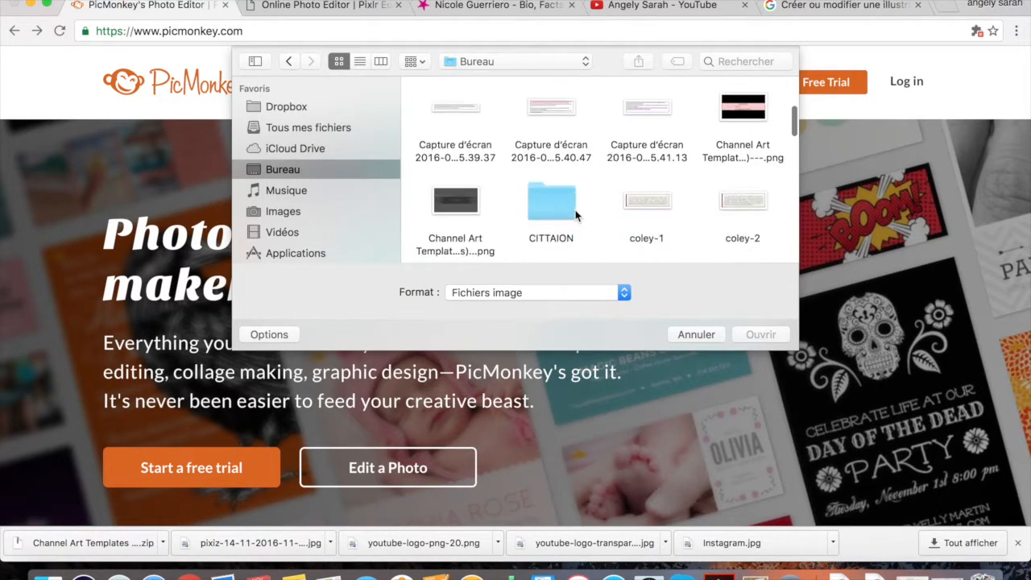
{"action": "scroll", "coordinate": [575, 216], "scroll_direction": "down", "scroll_amount": 1}
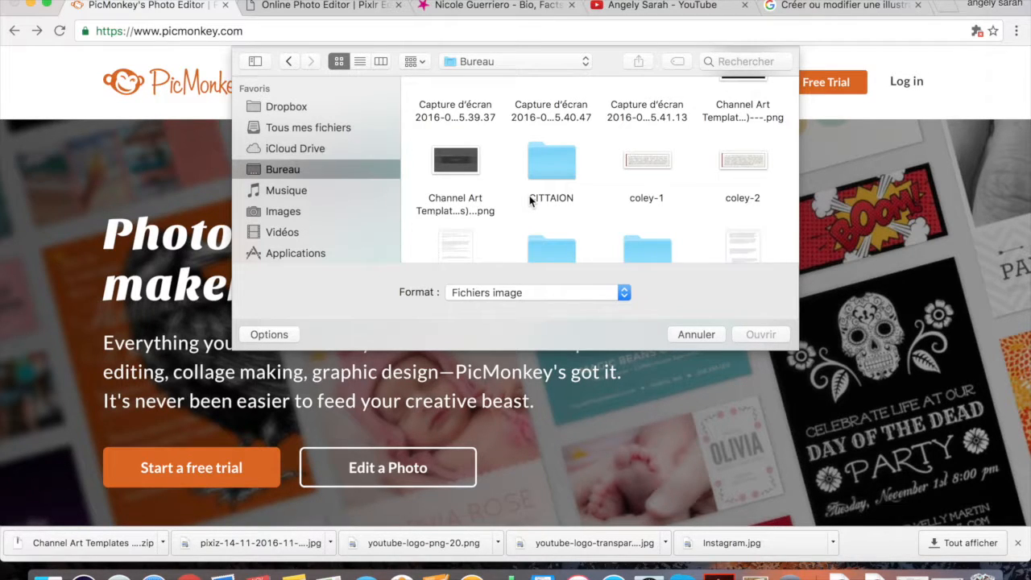
{"action": "scroll", "coordinate": [624, 222], "scroll_direction": "down", "scroll_amount": 2}
{"action": "scroll", "coordinate": [514, 175], "scroll_direction": "up", "scroll_amount": 1}
{"action": "scroll", "coordinate": [513, 174], "scroll_direction": "up", "scroll_amount": 2}
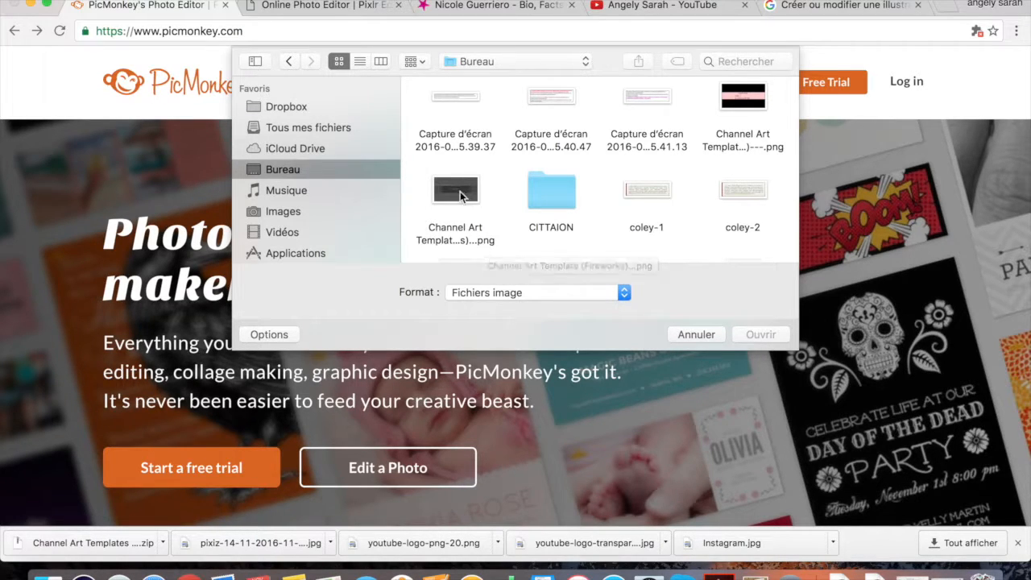
{"action": "left_click", "coordinate": [475, 238]}
{"action": "left_click", "coordinate": [746, 333]}
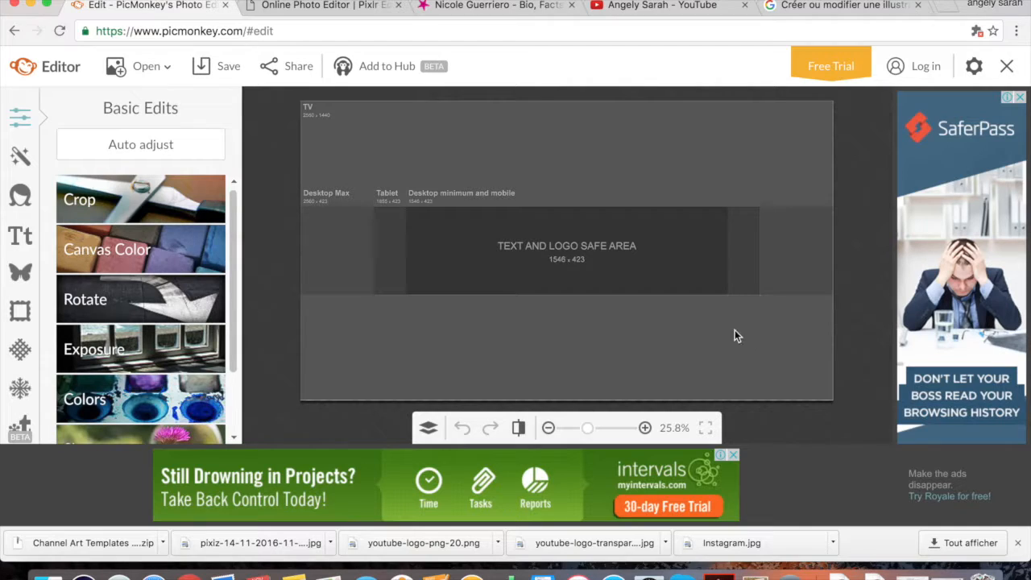
Step: Add a black geometric rectangle overlay and stretch it to cover the full-width area above the template's safe-area band
{"action": "left_click", "coordinate": [20, 273]}
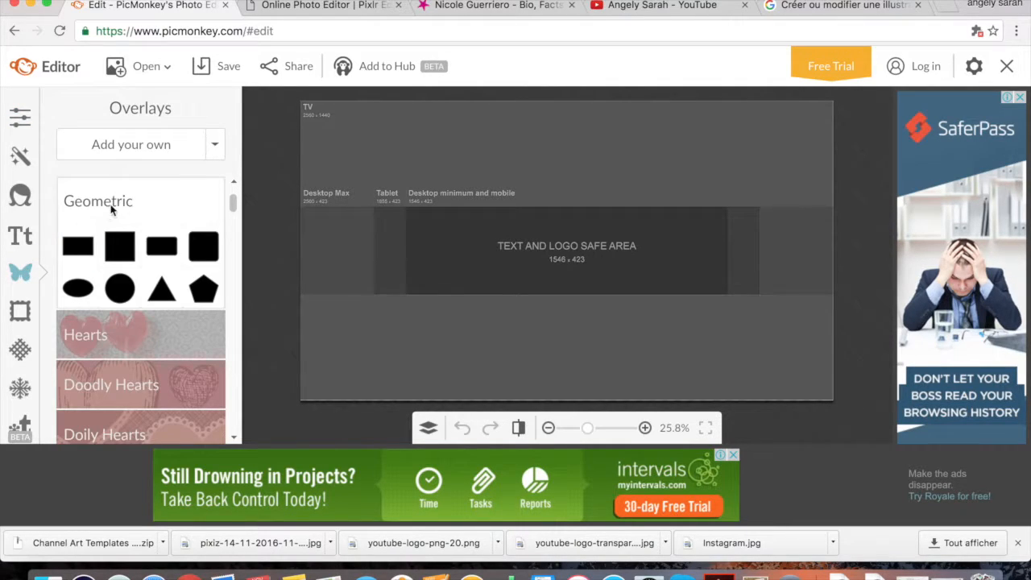
{"action": "left_click", "coordinate": [70, 251]}
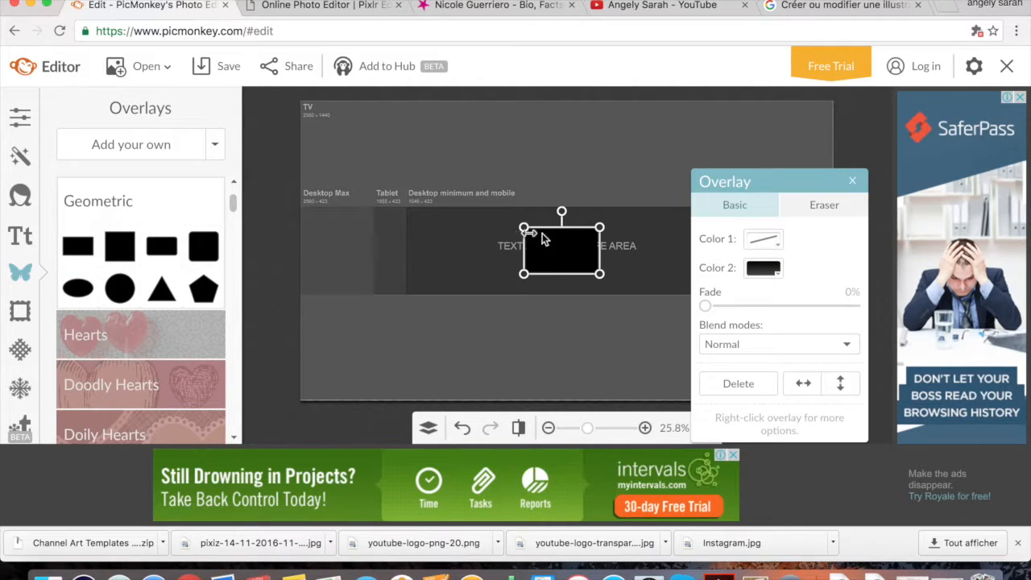
{"action": "left_click_drag", "start_coordinate": [789, 176], "coordinate": [169, 225]}
{"action": "left_click_drag", "start_coordinate": [577, 243], "coordinate": [841, 165]}
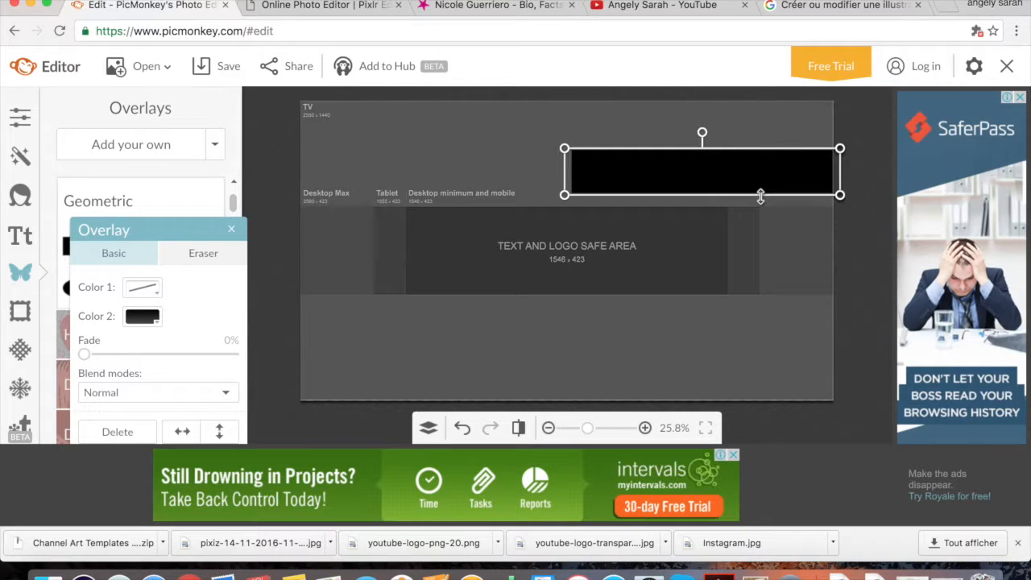
{"action": "left_click_drag", "start_coordinate": [761, 196], "coordinate": [761, 211]}
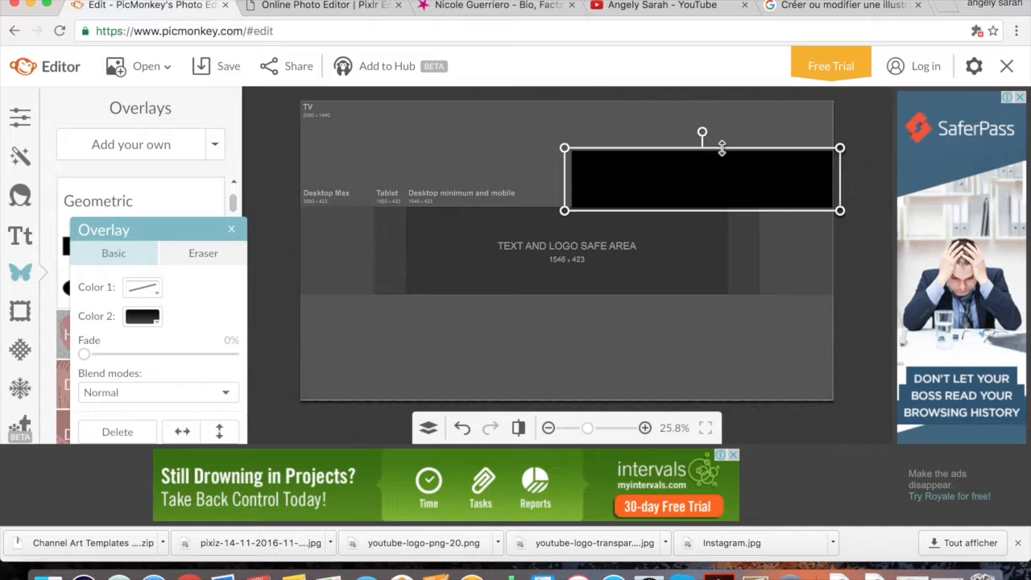
{"action": "left_click_drag", "start_coordinate": [722, 149], "coordinate": [710, 93]}
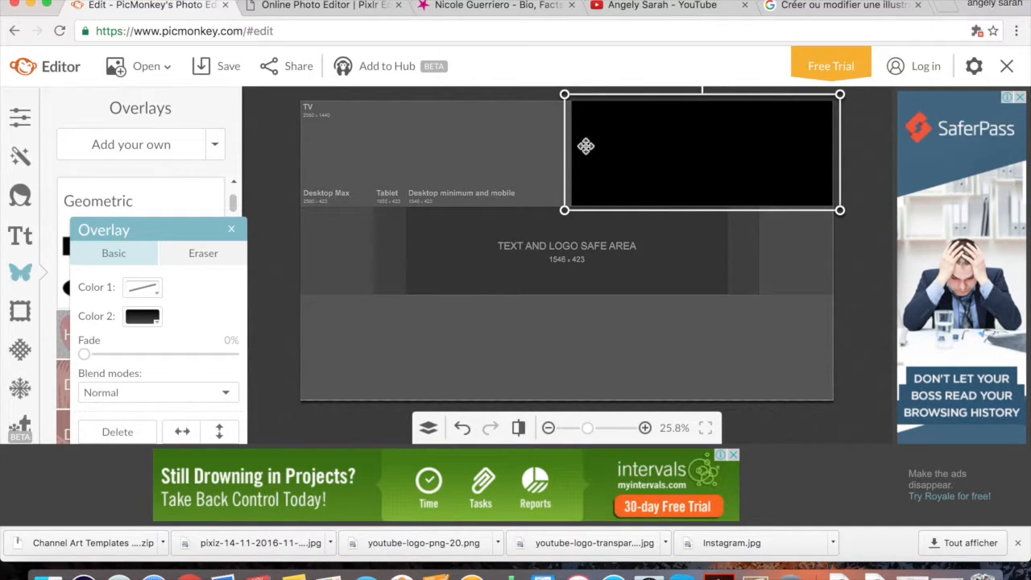
{"action": "left_click_drag", "start_coordinate": [572, 150], "coordinate": [286, 133]}
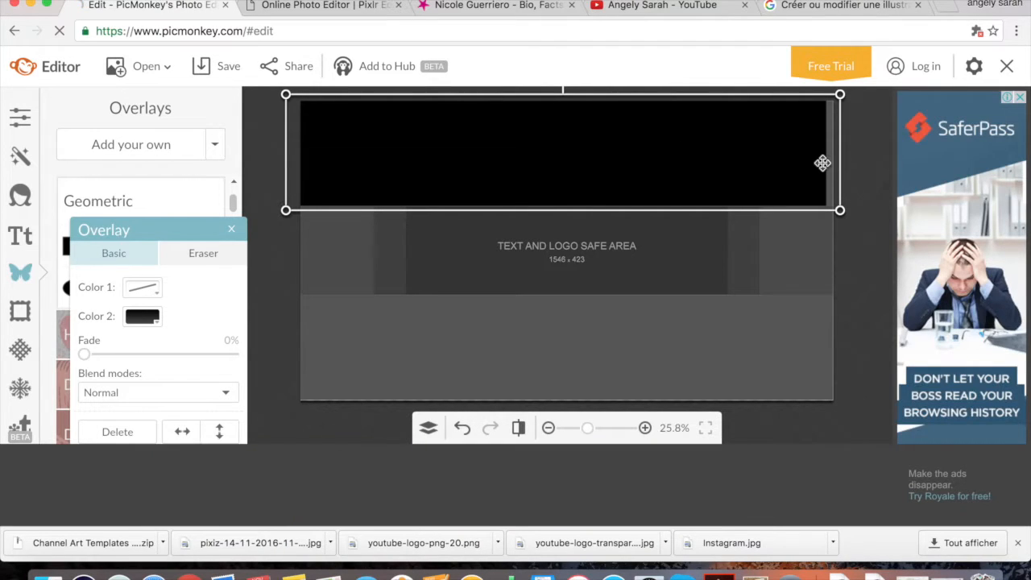
{"action": "left_click_drag", "start_coordinate": [843, 159], "coordinate": [853, 161]}
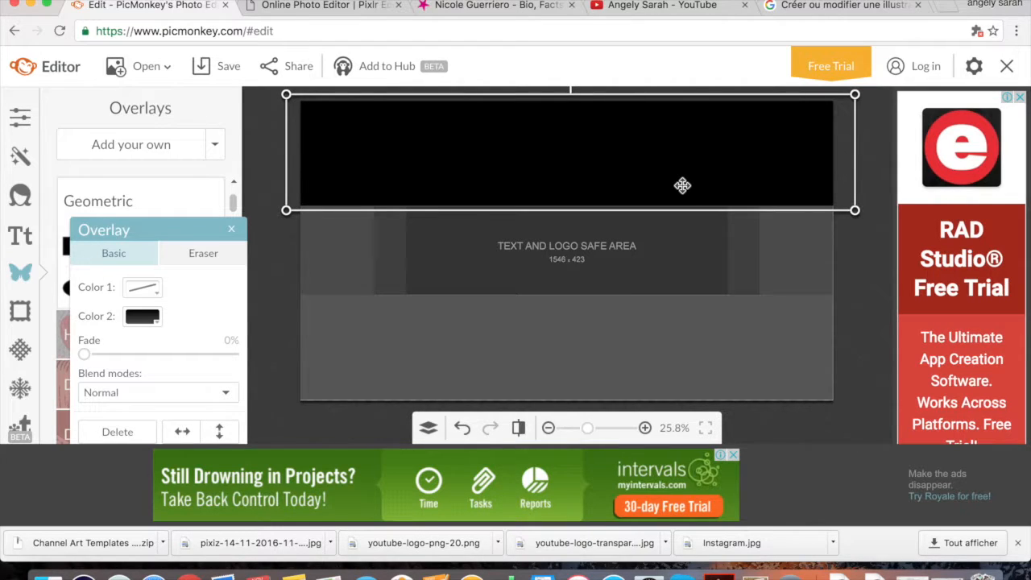
Step: Duplicate the black rectangle overlay and move the copy to cover the area below the safe-area band
{"action": "right_click", "coordinate": [682, 185]}
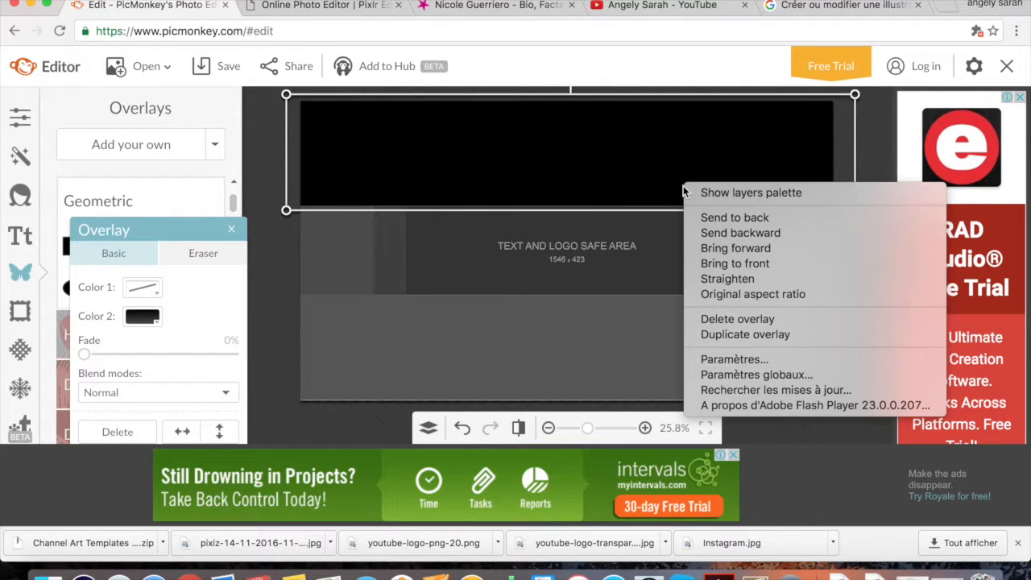
{"action": "left_click", "coordinate": [758, 335]}
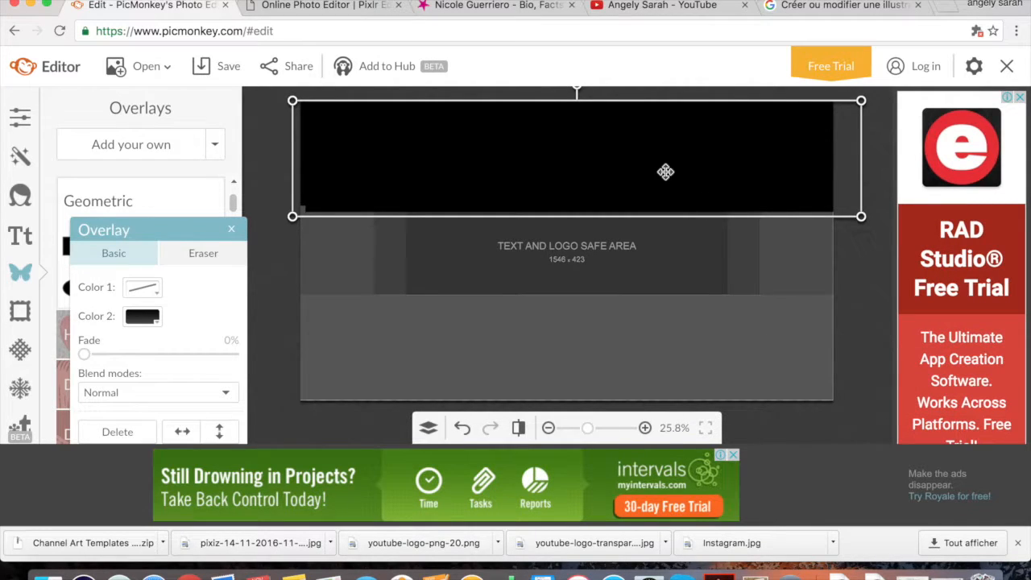
{"action": "left_click_drag", "start_coordinate": [667, 178], "coordinate": [657, 361]}
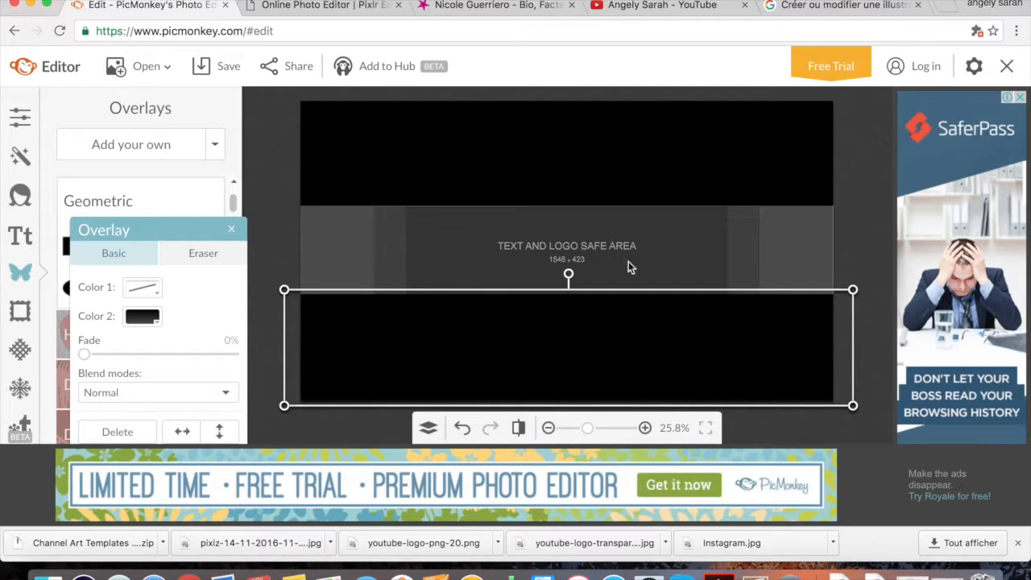
Step: Duplicate the upper black rectangle overlay and move the copy down over the template's safe-area band
{"action": "right_click", "coordinate": [528, 172]}
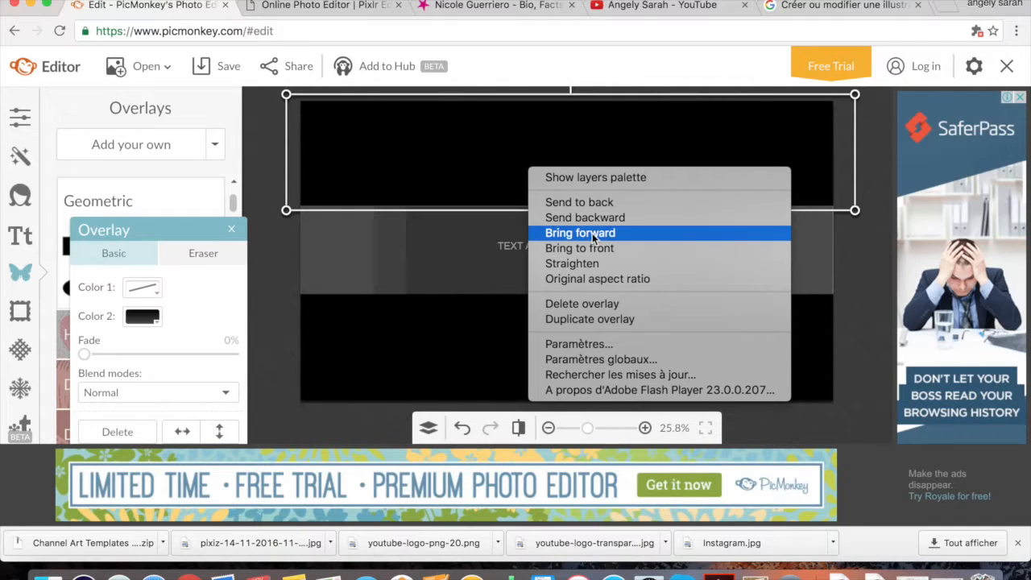
{"action": "left_click", "coordinate": [603, 321]}
{"action": "left_click_drag", "start_coordinate": [597, 161], "coordinate": [597, 224]}
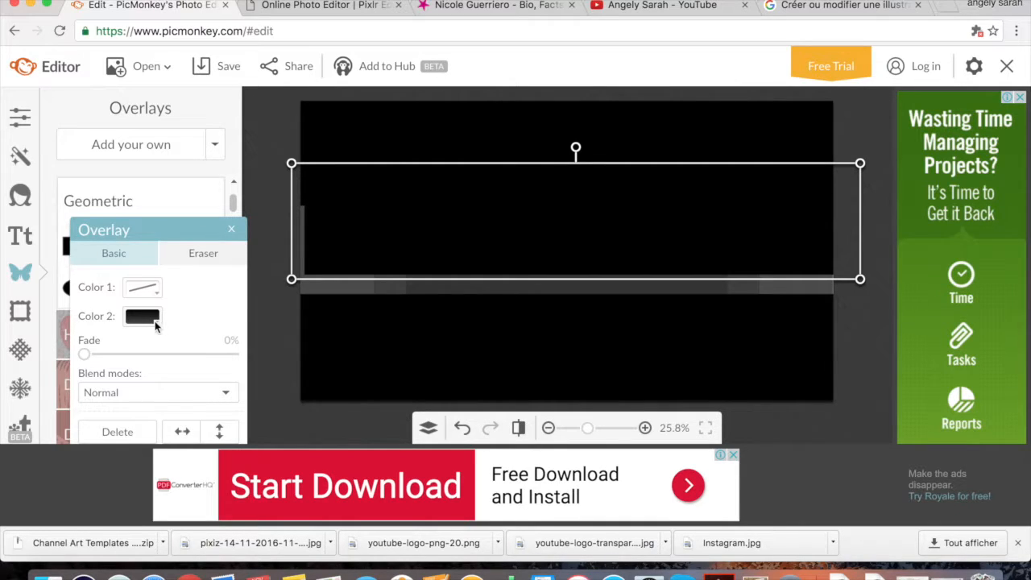
Step: Try several fill colors on the middle rectangle overlay and settle on light pink ffcccc
{"action": "left_click", "coordinate": [142, 317]}
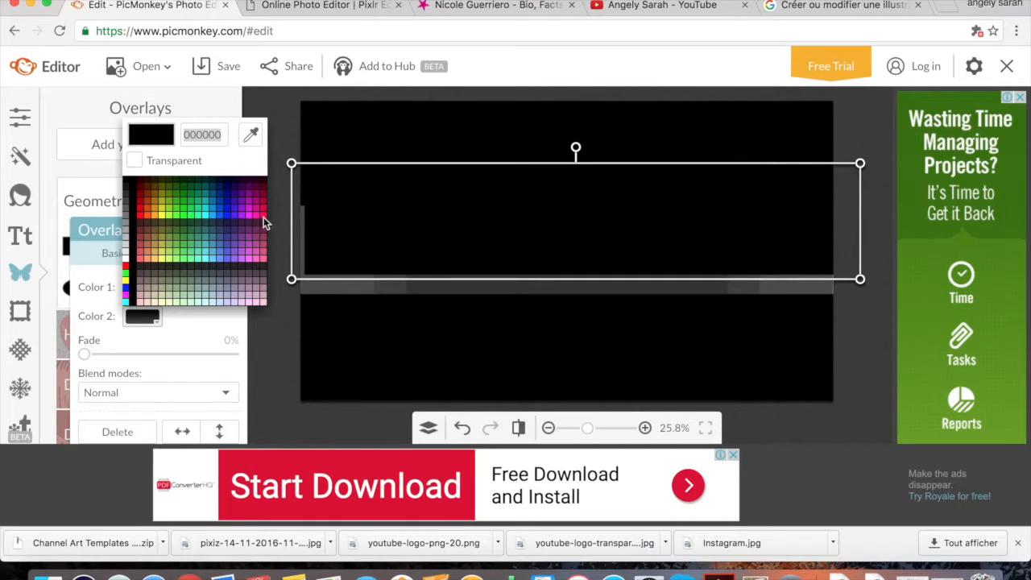
{"action": "left_click", "coordinate": [221, 214]}
{"action": "left_click", "coordinate": [207, 201]}
{"action": "left_click", "coordinate": [249, 200]}
{"action": "left_click", "coordinate": [263, 213]}
{"action": "left_click", "coordinate": [249, 201]}
{"action": "left_click", "coordinate": [249, 213]}
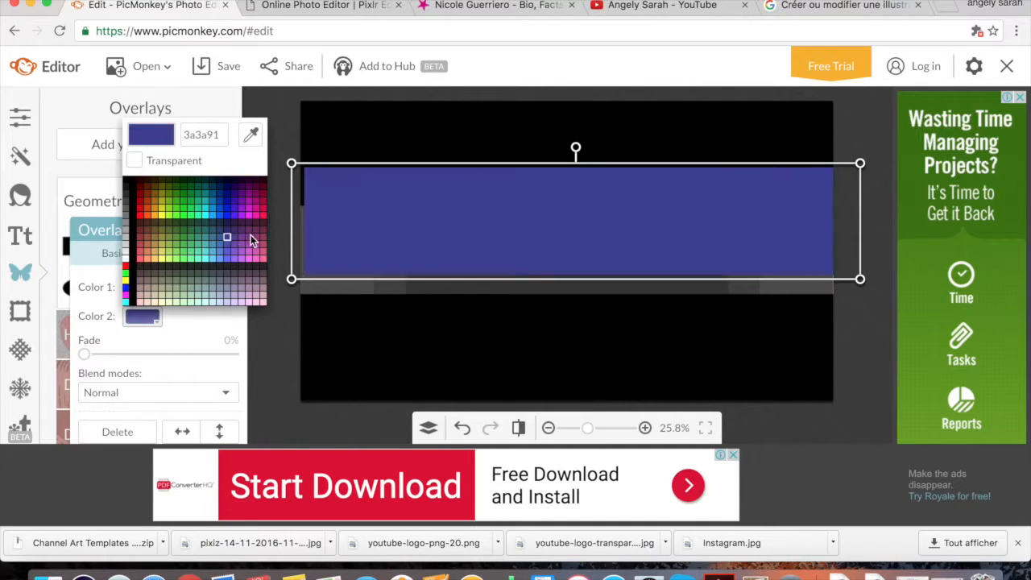
{"action": "left_click", "coordinate": [234, 201]}
{"action": "left_click", "coordinate": [162, 212]}
{"action": "left_click", "coordinate": [176, 208]}
{"action": "left_click", "coordinate": [169, 266]}
{"action": "left_click", "coordinate": [154, 290]}
{"action": "left_click", "coordinate": [147, 298]}
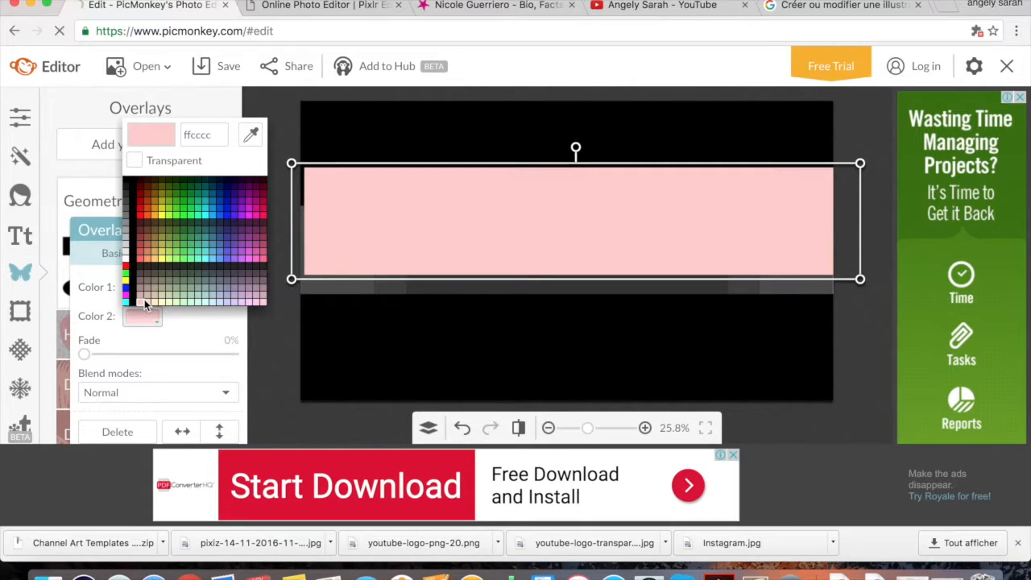
Step: Reduce the pink rectangle's height slightly and position it across the full width of the band between the black areas
{"action": "left_click", "coordinate": [446, 278]}
{"action": "left_click_drag", "start_coordinate": [444, 276], "coordinate": [444, 267]}
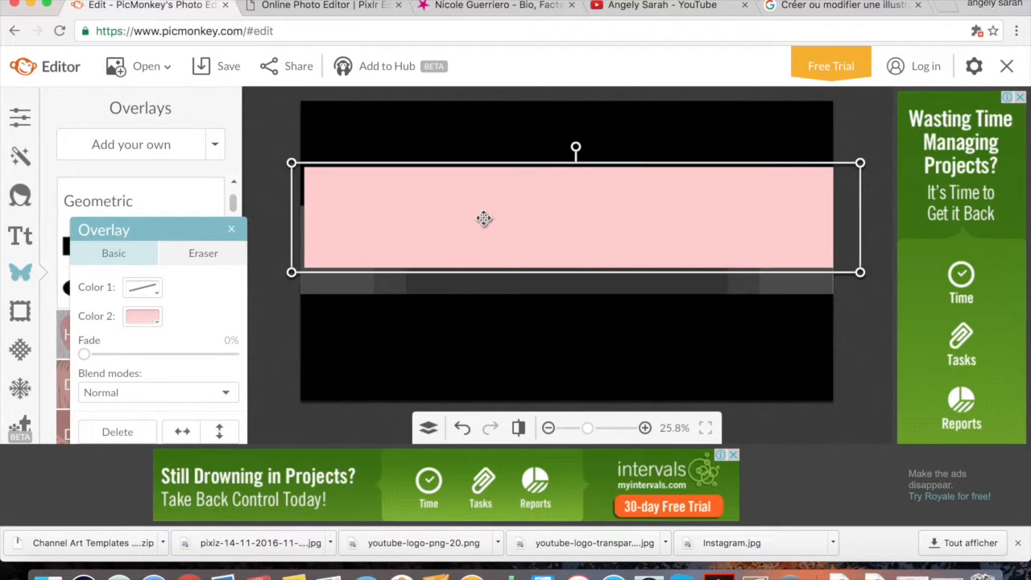
{"action": "left_click_drag", "start_coordinate": [484, 218], "coordinate": [475, 251]}
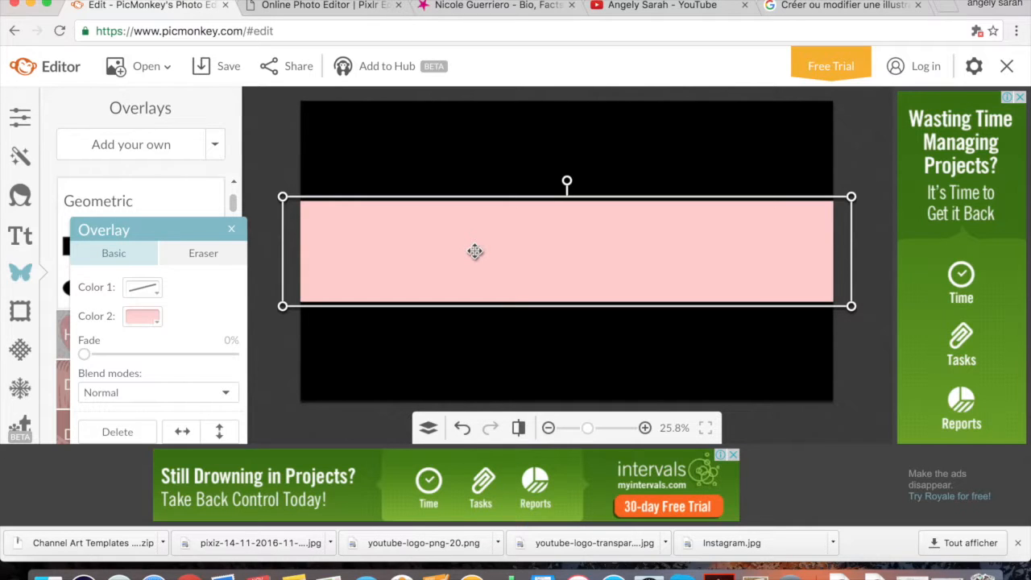
{"action": "left_click", "coordinate": [564, 361]}
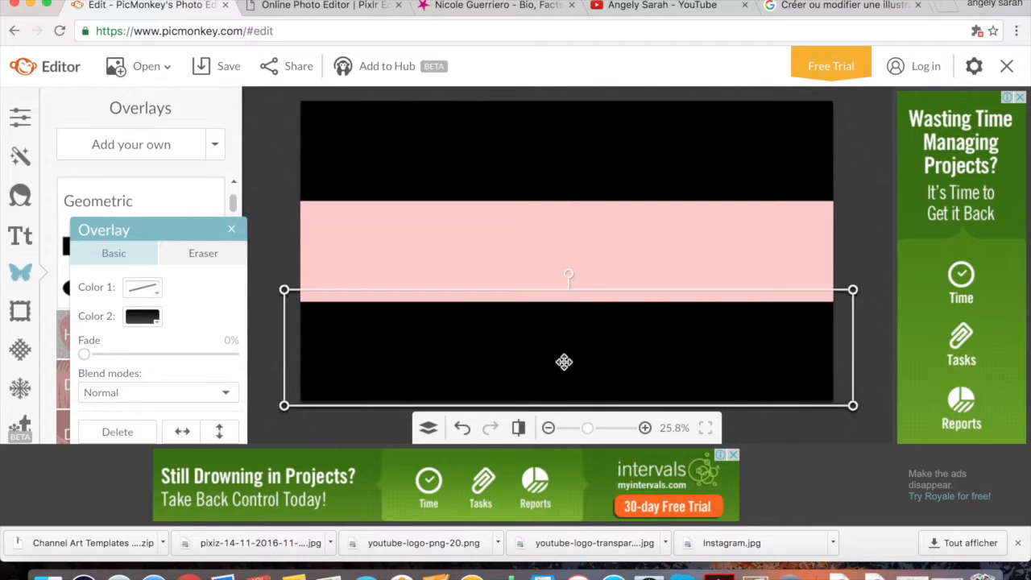
{"action": "left_click", "coordinate": [579, 232]}
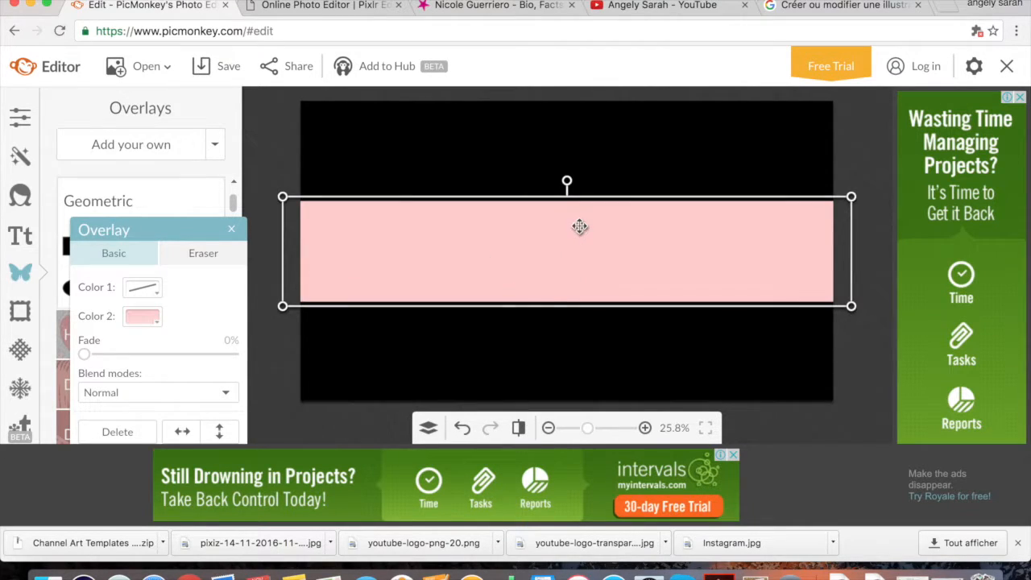
Step: Flatten the three rectangle layers into the background image
{"action": "left_click", "coordinate": [431, 432]}
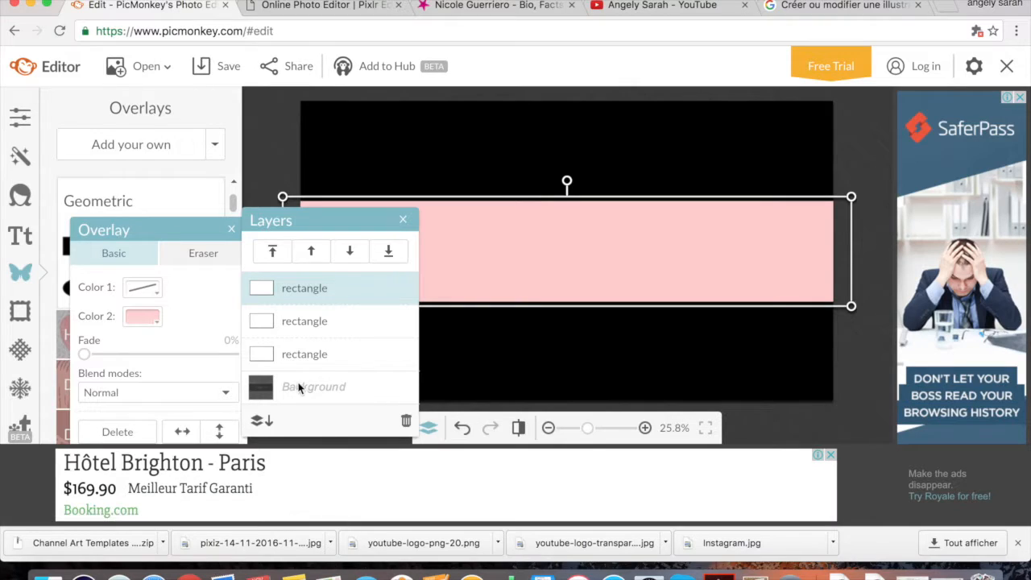
{"action": "left_click", "coordinate": [261, 420]}
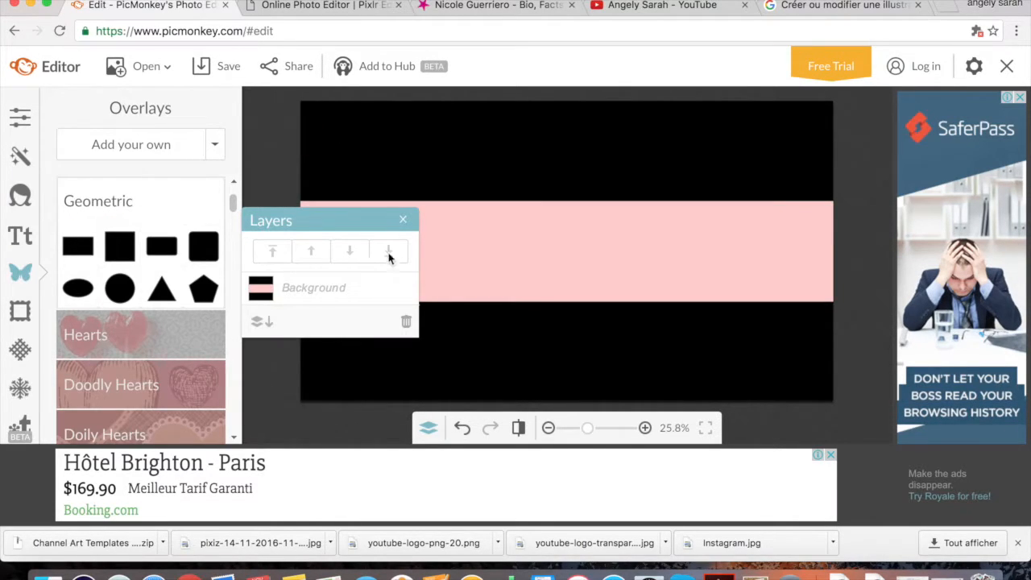
{"action": "left_click", "coordinate": [403, 220]}
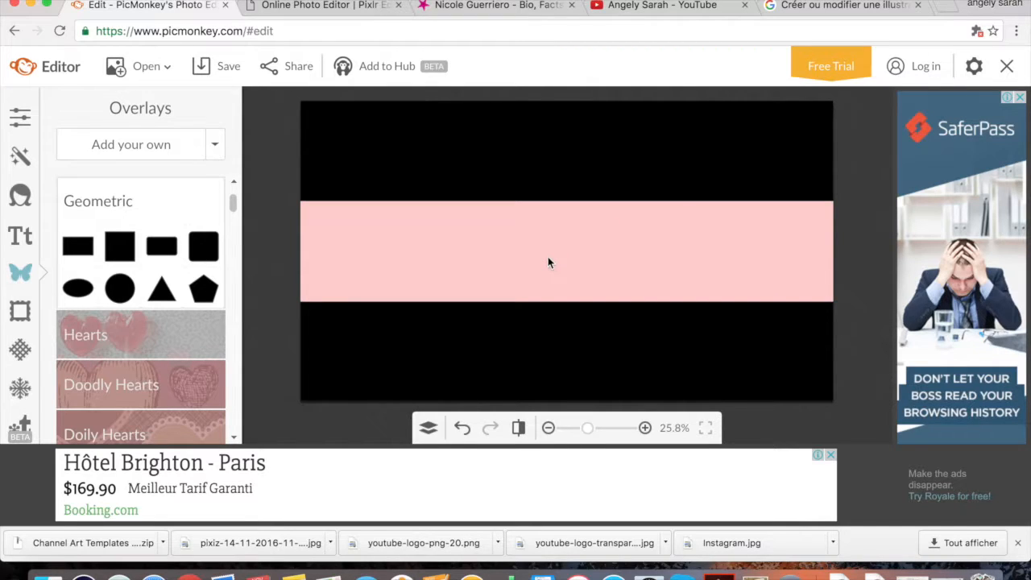
Step: Add a black Playfair Display text with the channel owner's name in the pink band
{"action": "left_click", "coordinate": [22, 238]}
{"action": "left_click", "coordinate": [145, 146]}
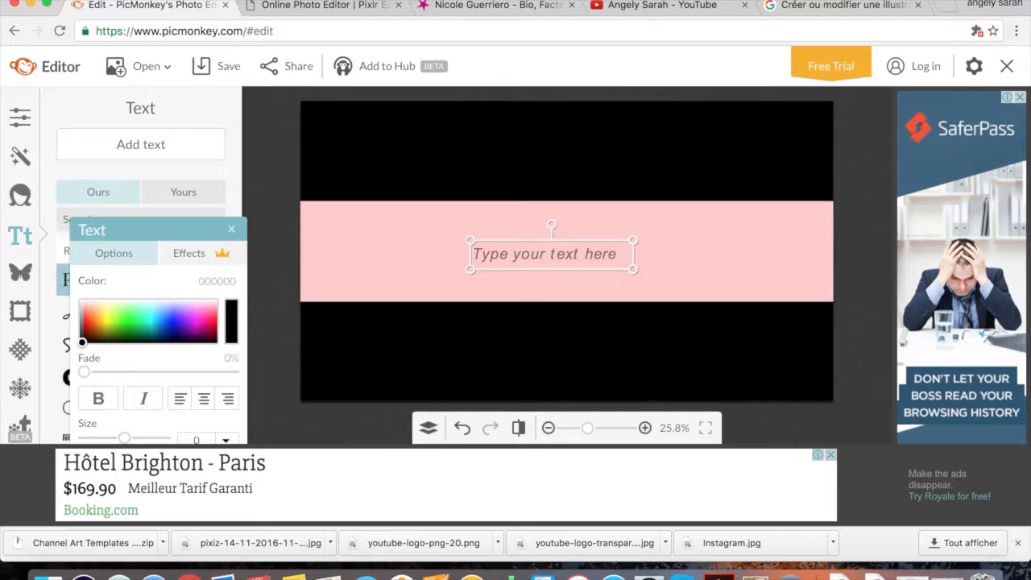
{"action": "left_click", "coordinate": [555, 264]}
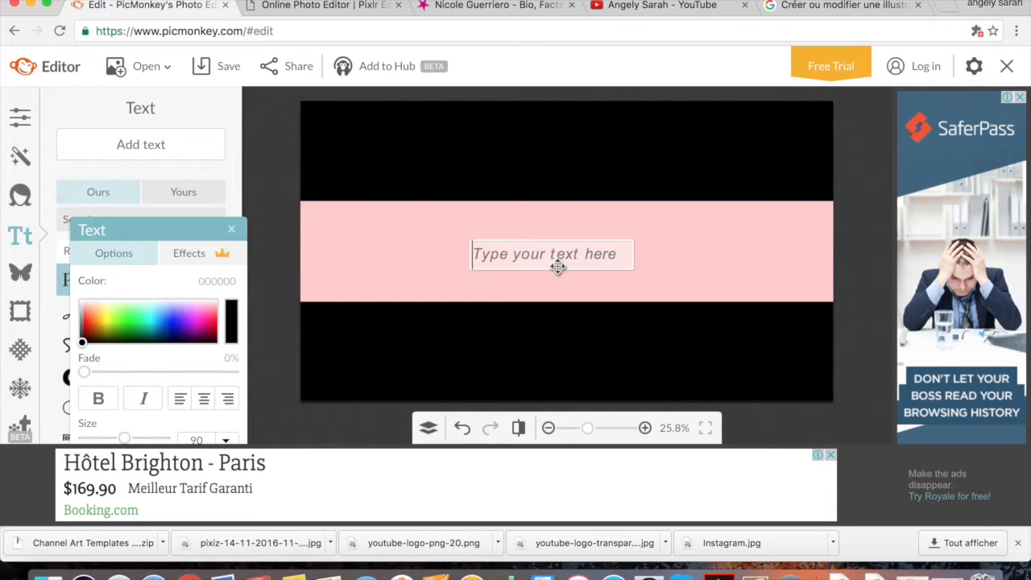
{"action": "type", "text": "Angel"}
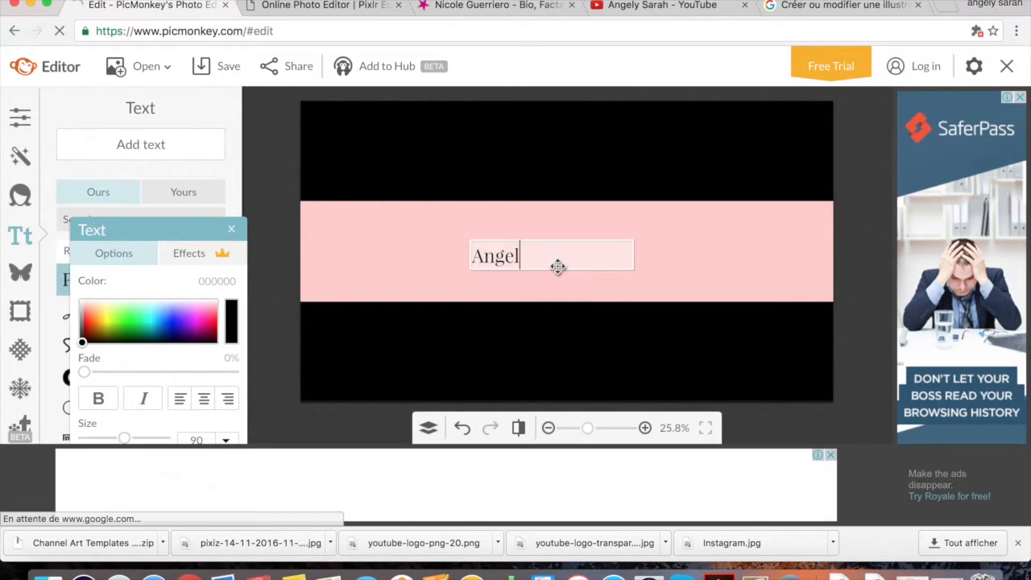
{"action": "type", "text": "y Sarah"}
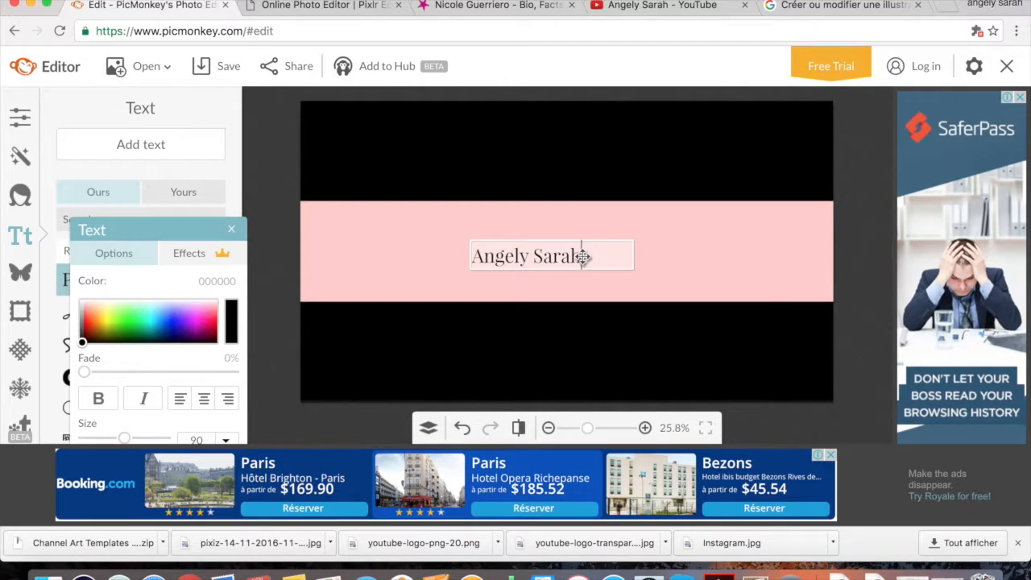
{"action": "left_click", "coordinate": [560, 255]}
{"action": "left_click", "coordinate": [558, 289]}
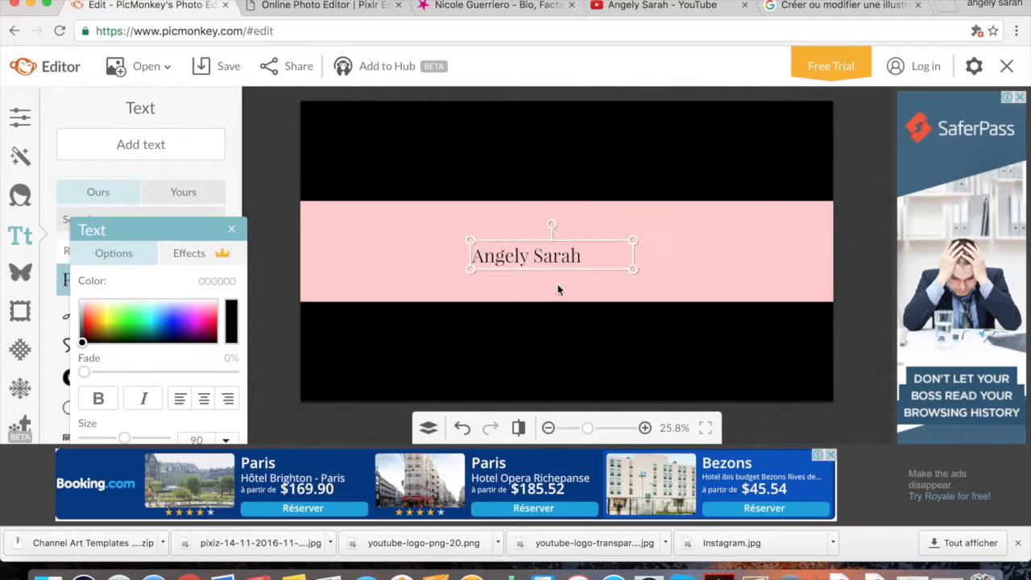
Step: Move the name text to the upper edge of the pink band and enlarge it to size 123
{"action": "left_click_drag", "start_coordinate": [545, 255], "coordinate": [550, 213]}
{"action": "left_click", "coordinate": [609, 270]}
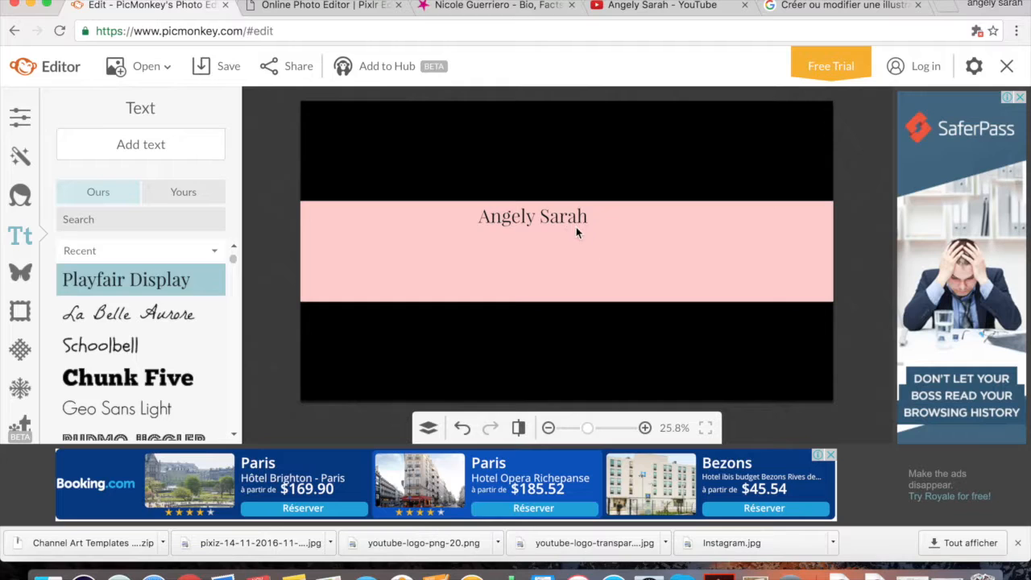
{"action": "left_click", "coordinate": [581, 227]}
{"action": "left_click_drag", "start_coordinate": [584, 232], "coordinate": [555, 221]}
{"action": "left_click", "coordinate": [551, 257]}
{"action": "left_click", "coordinate": [600, 263]}
{"action": "left_click", "coordinate": [564, 229]}
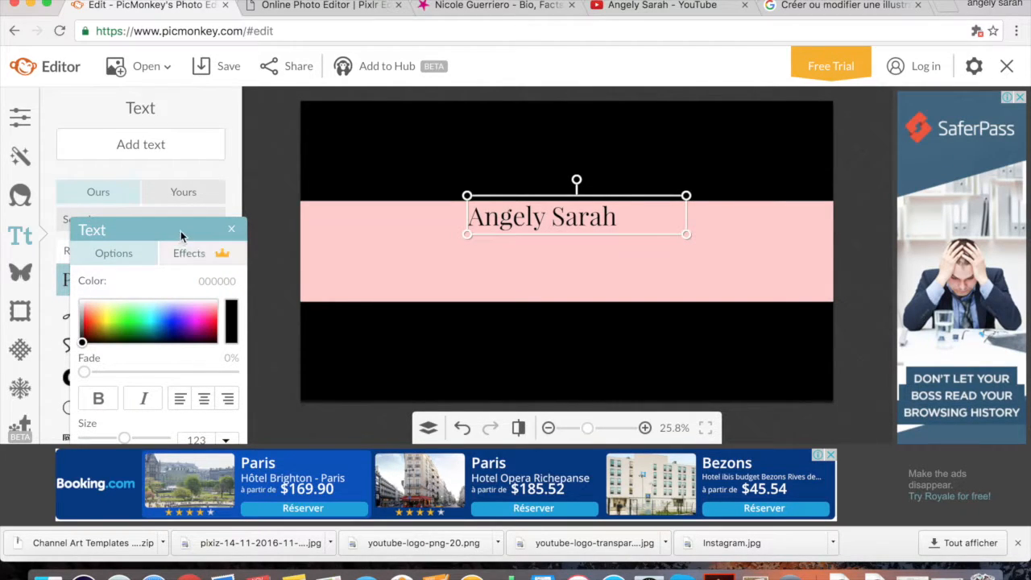
Step: Try La Belle Aurore, Chunk Five, Geo Sans Light and Budmo Jiggler on the name text, then restore Playfair Display
{"action": "left_click_drag", "start_coordinate": [182, 229], "coordinate": [611, 302]}
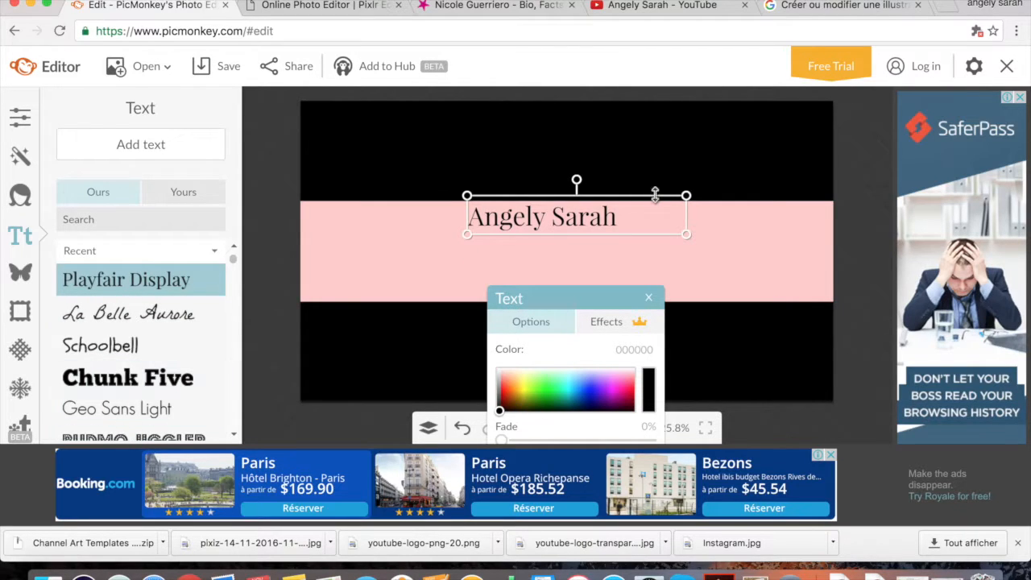
{"action": "double_click", "coordinate": [562, 232]}
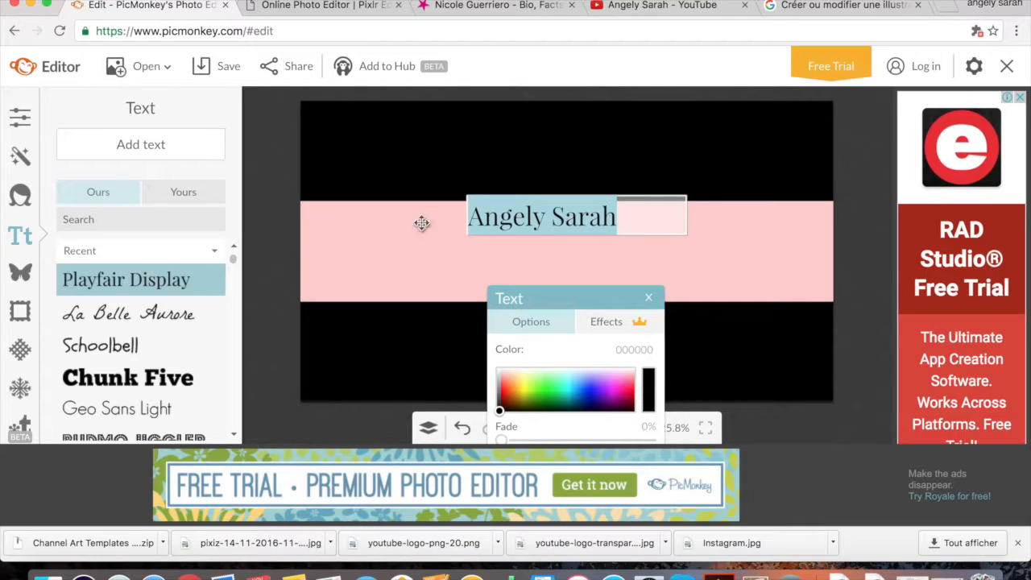
{"action": "left_click", "coordinate": [175, 314]}
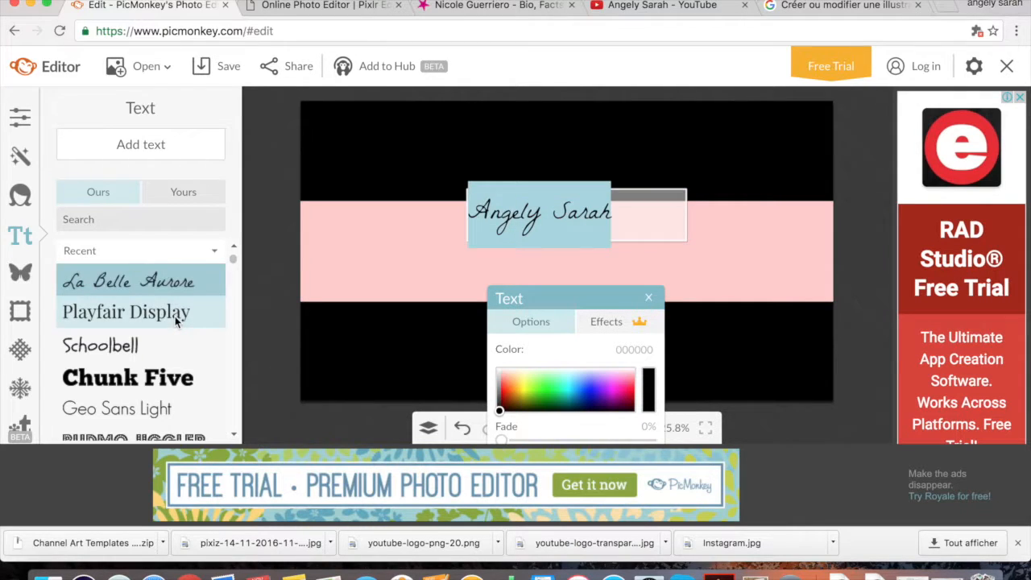
{"action": "left_click", "coordinate": [143, 375]}
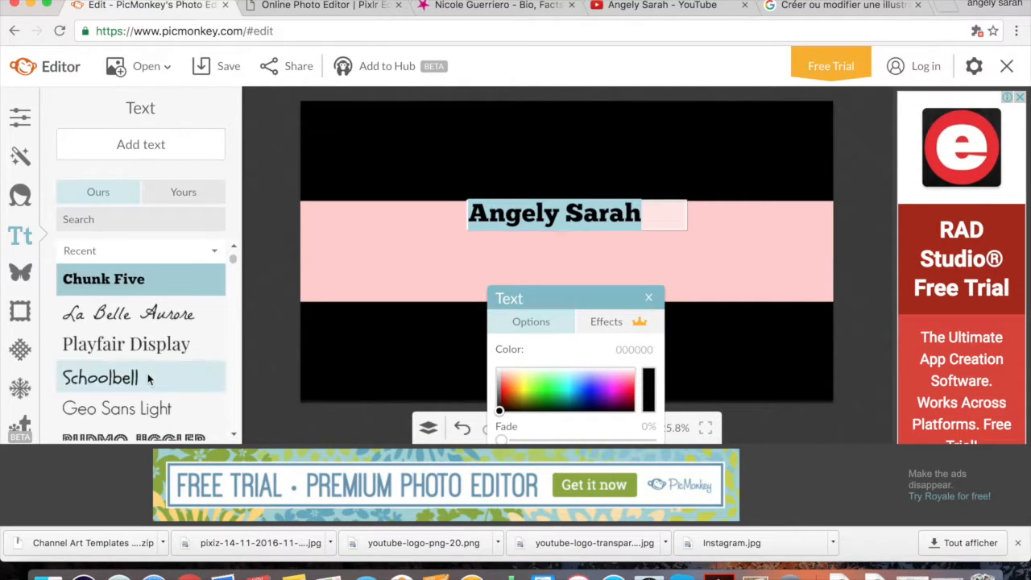
{"action": "left_click", "coordinate": [118, 409]}
{"action": "left_click", "coordinate": [129, 437]}
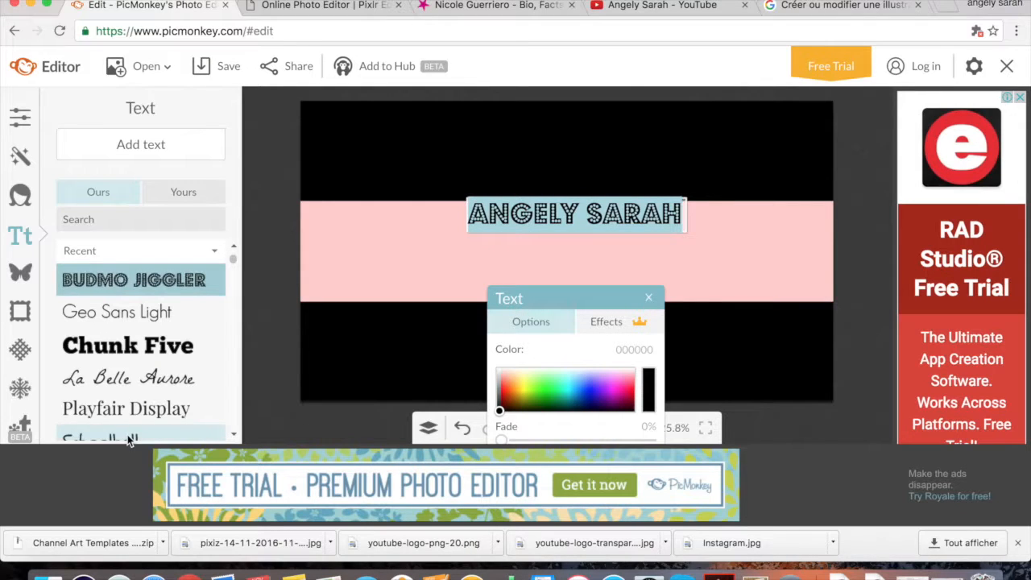
{"action": "left_click", "coordinate": [159, 418]}
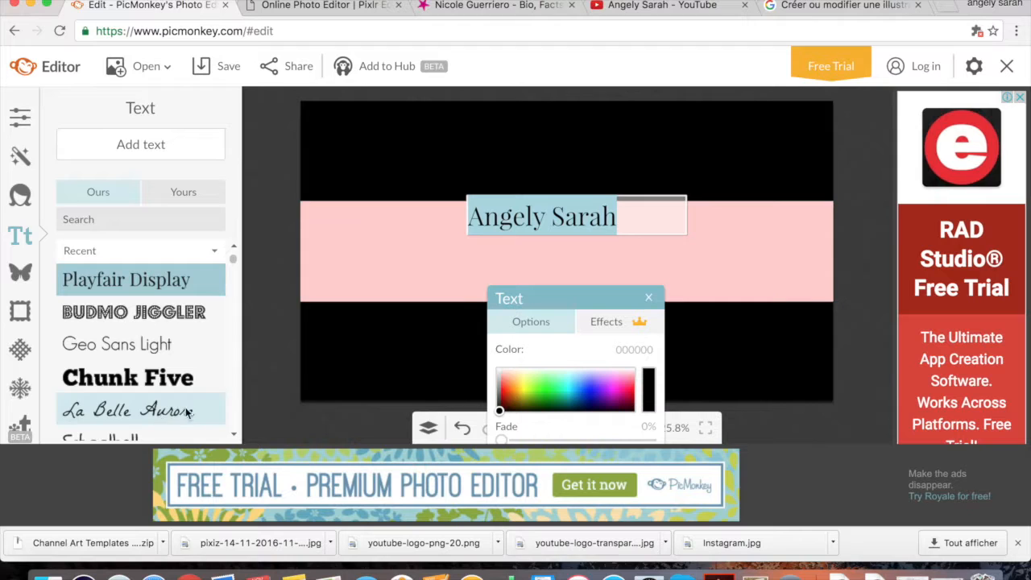
{"action": "left_click", "coordinate": [665, 271]}
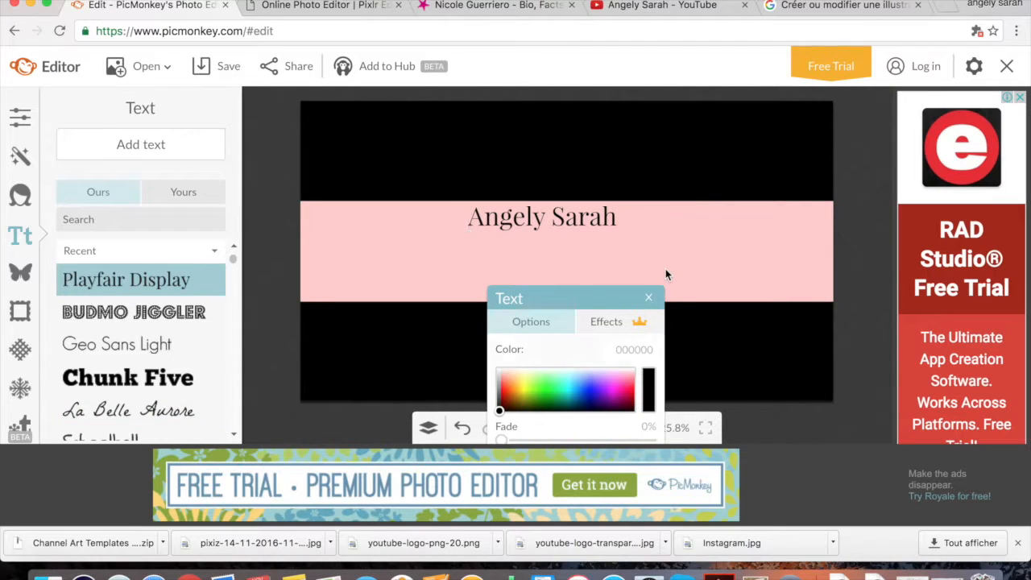
{"action": "left_click", "coordinate": [666, 270]}
Step: Add a second text reading "Santé" below the name in the pink band
{"action": "left_click", "coordinate": [131, 145]}
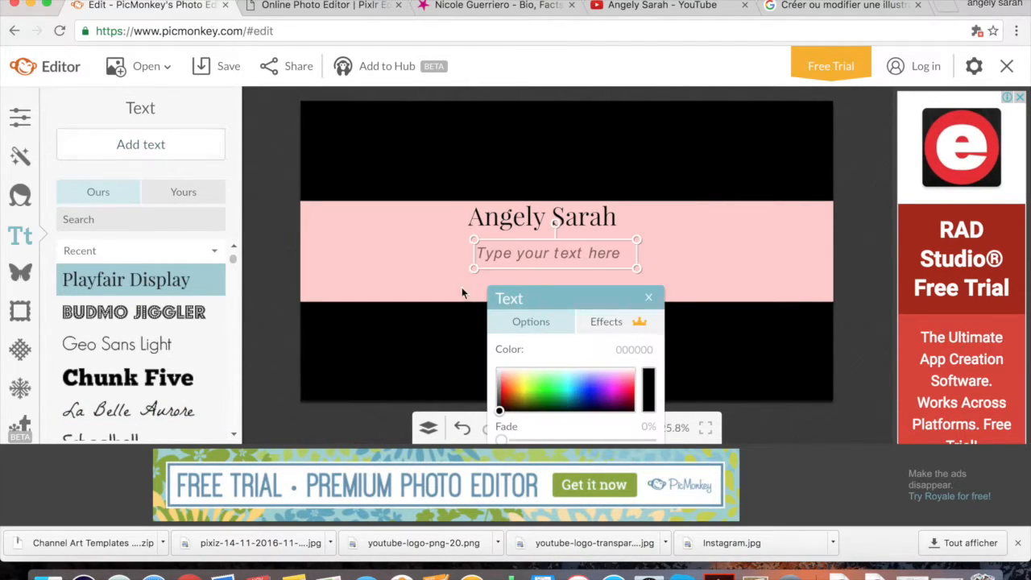
{"action": "left_click", "coordinate": [521, 257]}
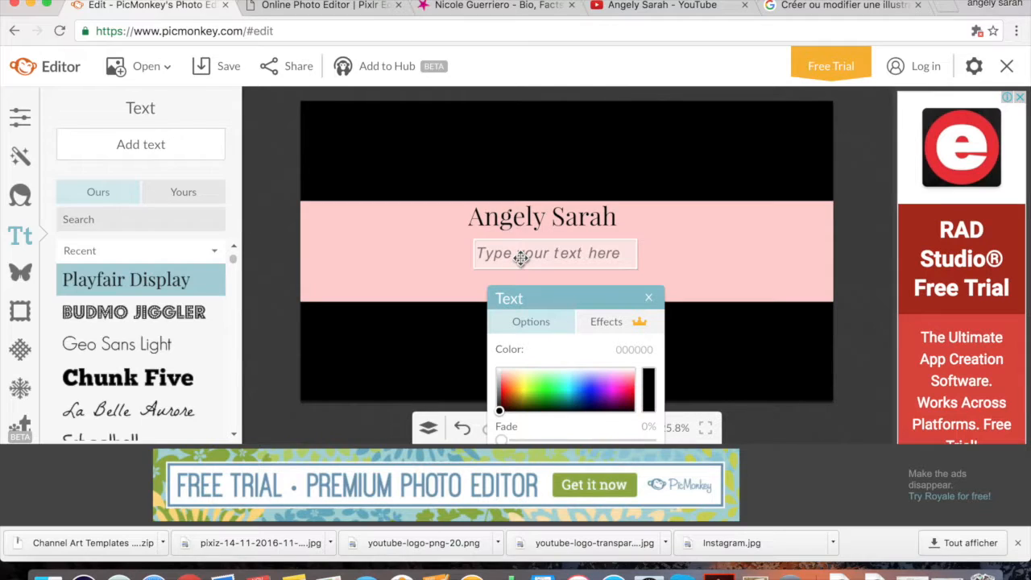
{"action": "type", "text": "Sant"}
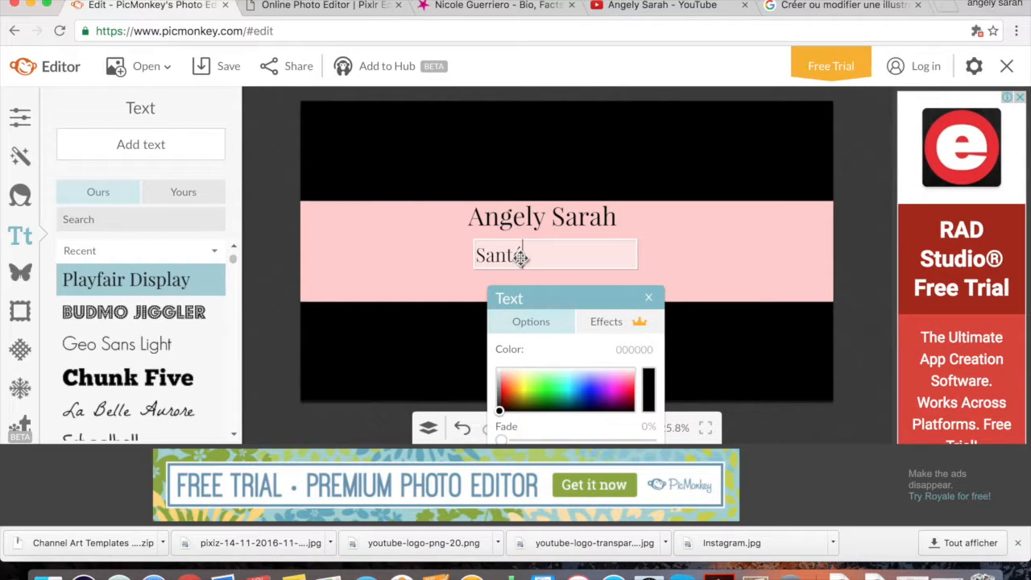
{"action": "type", "text": "é"}
{"action": "left_click_drag", "start_coordinate": [568, 297], "coordinate": [789, 228]}
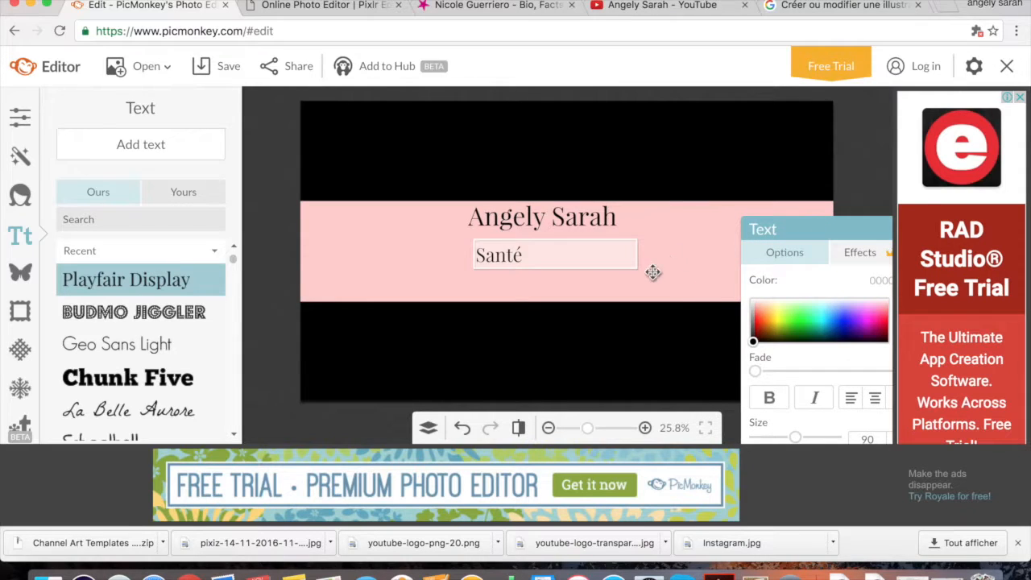
{"action": "left_click", "coordinate": [534, 282]}
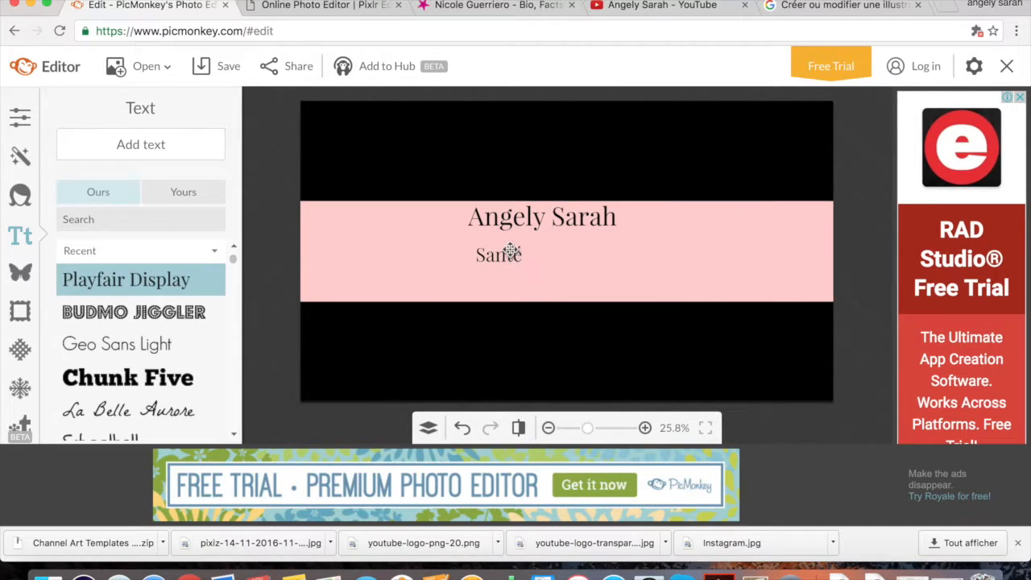
Step: Try several colors on the "Santé" text and settle on a very dark blue-violet
{"action": "left_click", "coordinate": [511, 251]}
{"action": "double_click", "coordinate": [510, 250]}
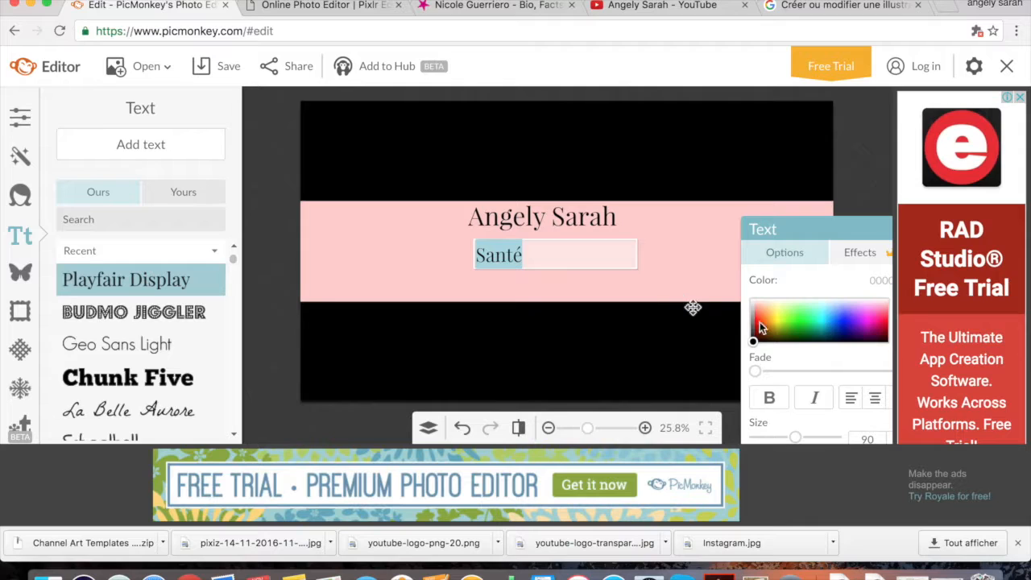
{"action": "left_click", "coordinate": [875, 315]}
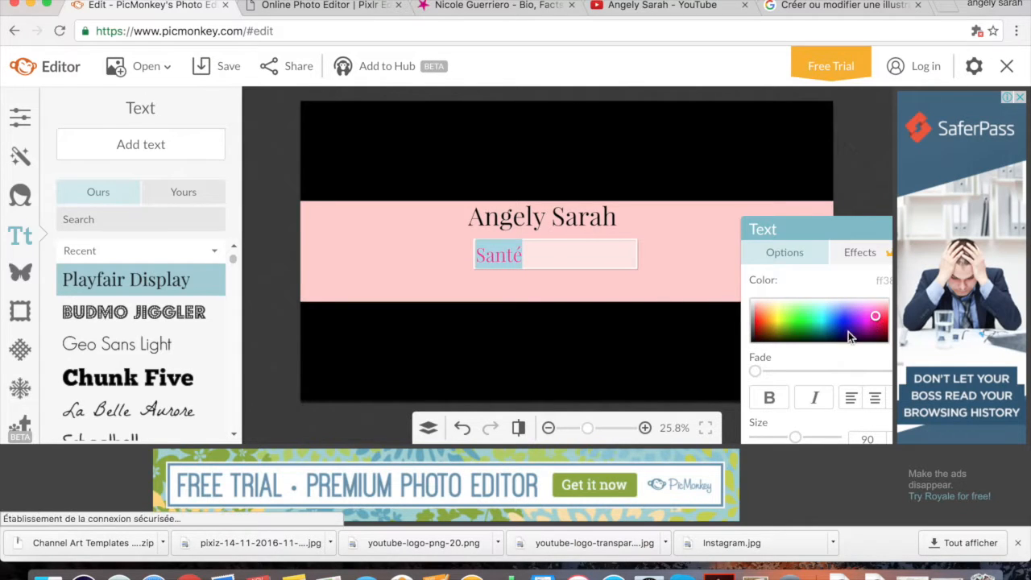
{"action": "left_click", "coordinate": [812, 320]}
{"action": "left_click", "coordinate": [824, 312]}
{"action": "left_click", "coordinate": [781, 312]}
{"action": "left_click", "coordinate": [764, 310]}
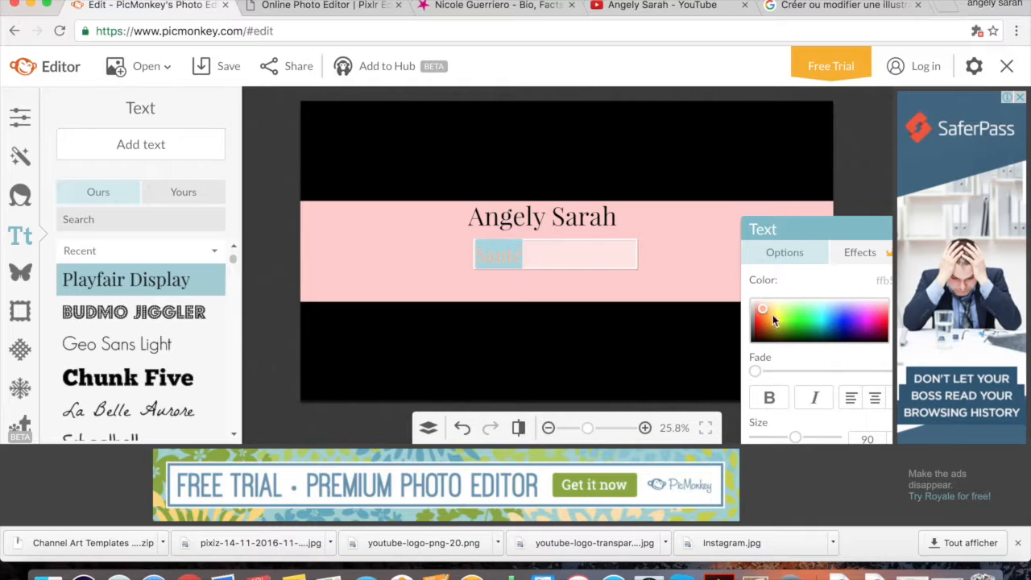
{"action": "left_click", "coordinate": [855, 340]}
{"action": "left_click", "coordinate": [635, 291]}
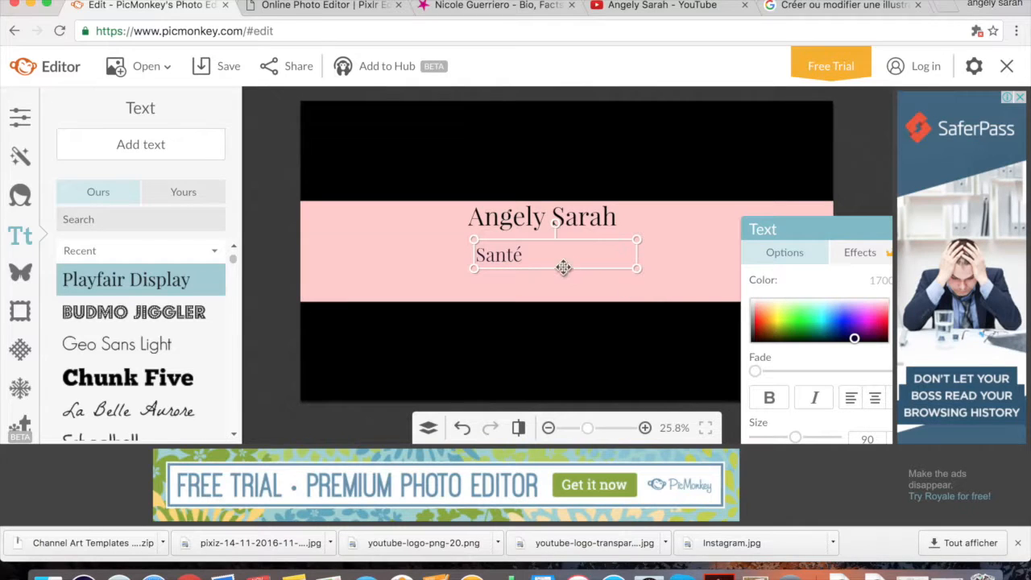
Step: Enlarge the "Santé" text to size 119 and shift it left so it starts just before the name above
{"action": "left_click_drag", "start_coordinate": [564, 275], "coordinate": [564, 278]}
{"action": "mouse_move", "coordinate": [473, 260]}
{"action": "left_mouse_down"}
{"action": "mouse_move", "coordinate": [456, 253]}
{"action": "mouse_move", "coordinate": [458, 287]}
{"action": "mouse_move", "coordinate": [466, 251]}
{"action": "left_mouse_up"}
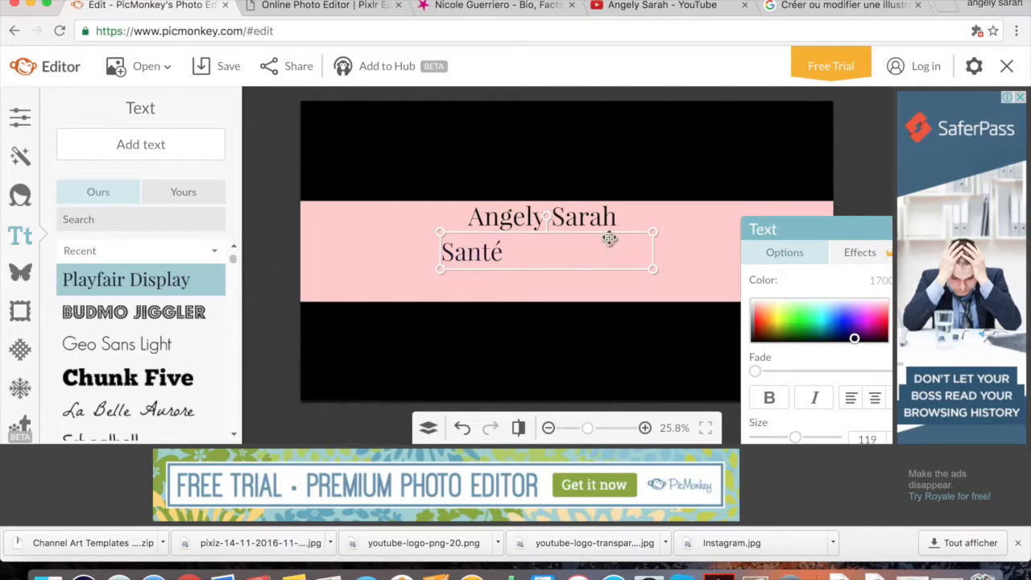
{"action": "left_click", "coordinate": [693, 224]}
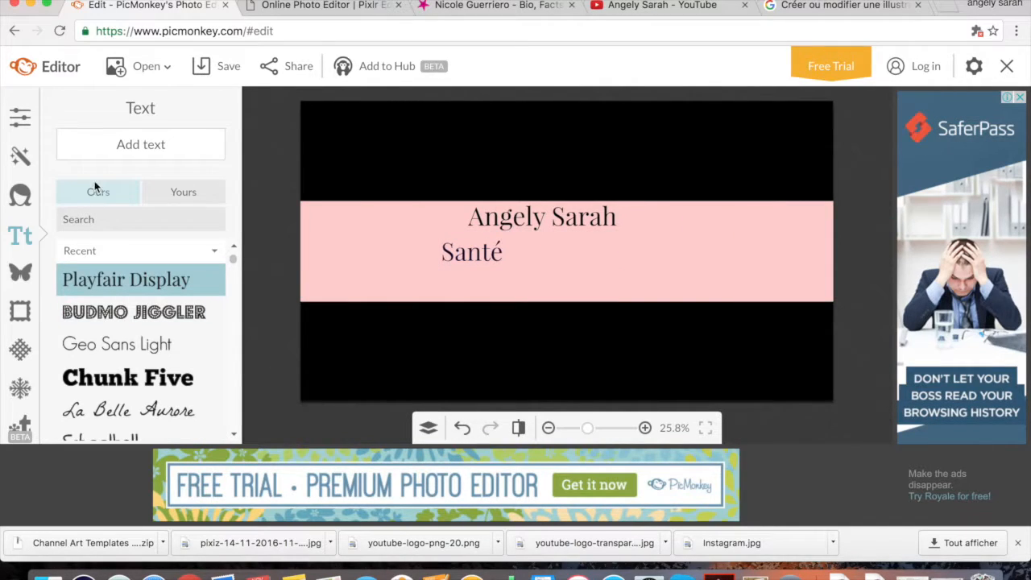
Step: Add a third text reading "Fashion" in the pink band
{"action": "left_click", "coordinate": [117, 145]}
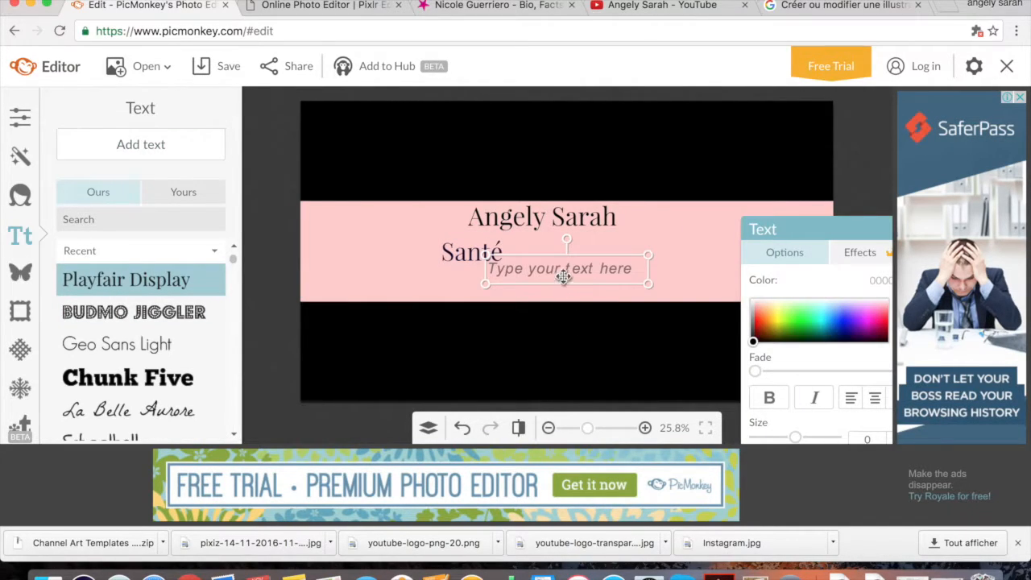
{"action": "left_click", "coordinate": [564, 274]}
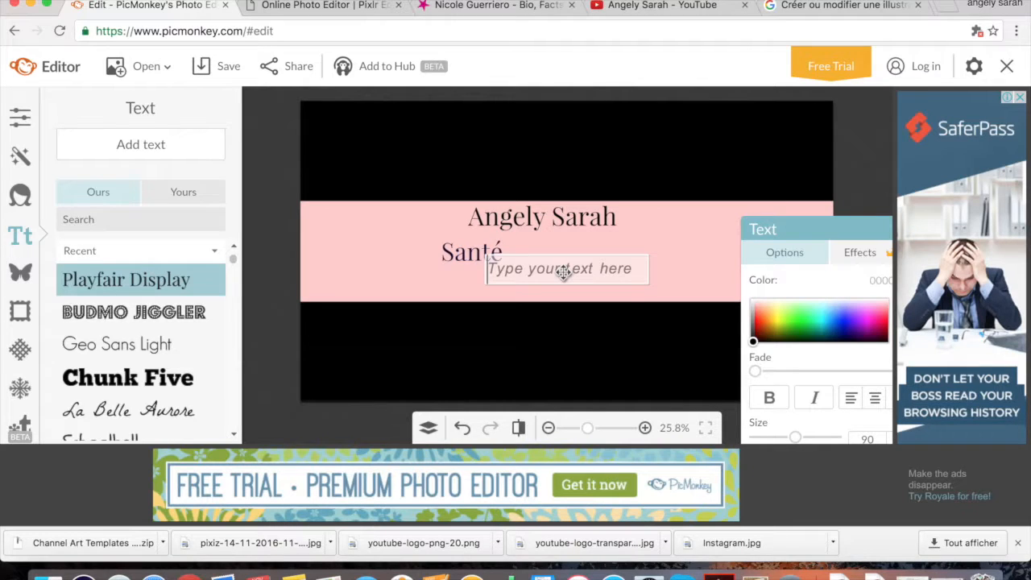
{"action": "type", "text": "F"}
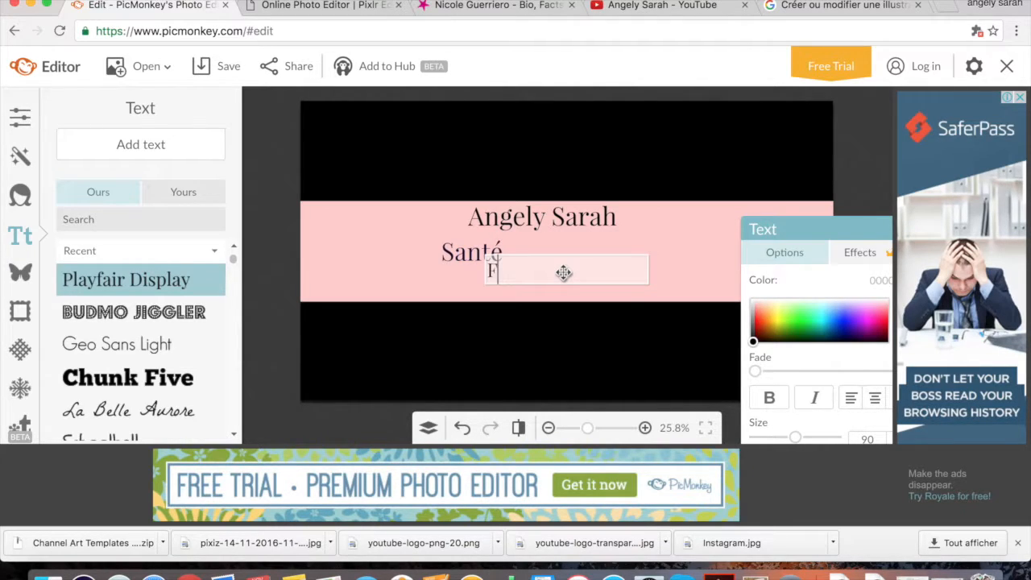
{"action": "type", "text": "as"}
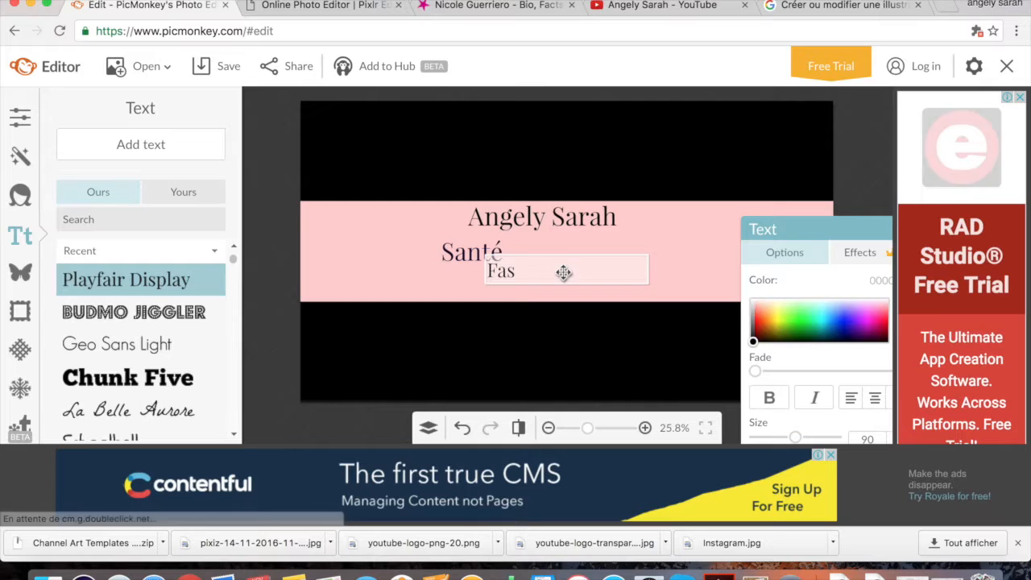
{"action": "type", "text": "hion"}
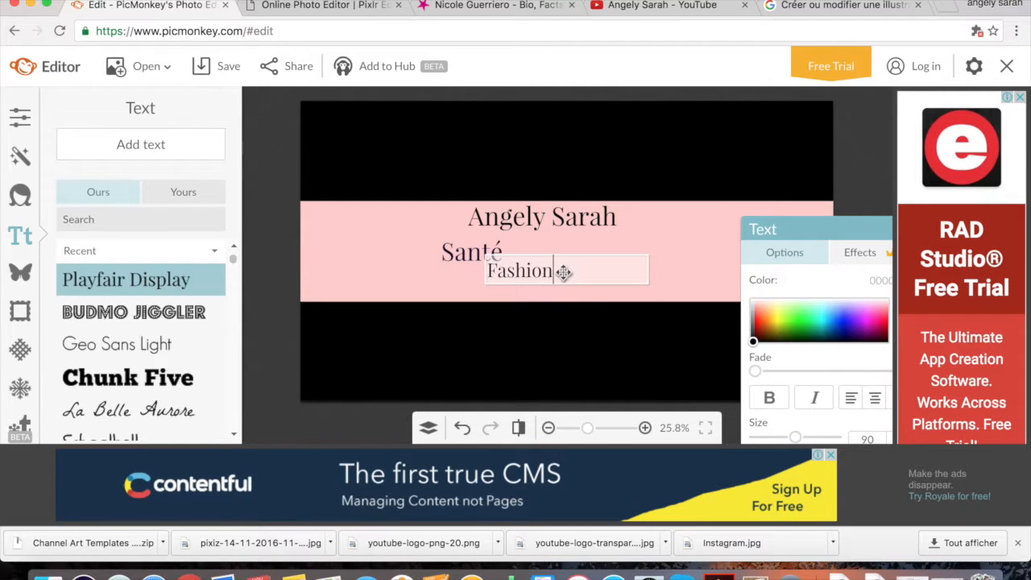
{"action": "left_click", "coordinate": [603, 303]}
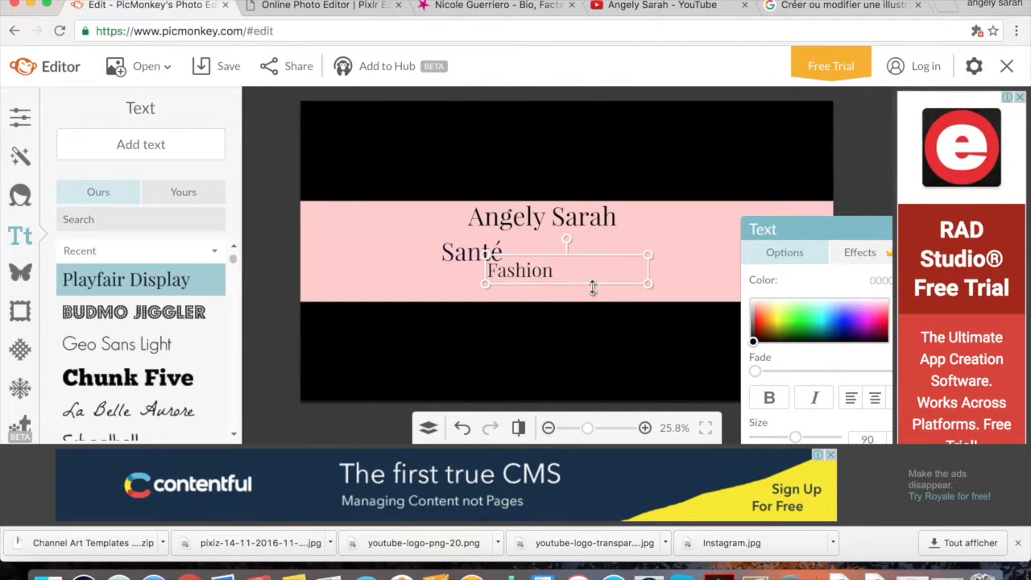
Step: Enlarge "Fashion" to size 104 and place it directly below "Santé" at the pink band's lower edge
{"action": "left_click_drag", "start_coordinate": [594, 289], "coordinate": [601, 298]}
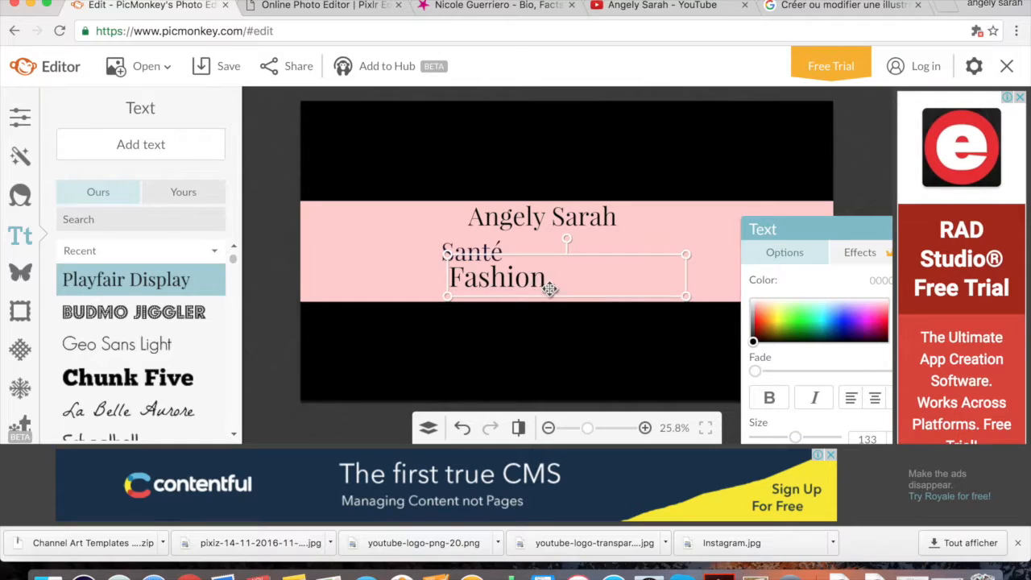
{"action": "left_click_drag", "start_coordinate": [562, 299], "coordinate": [559, 295]}
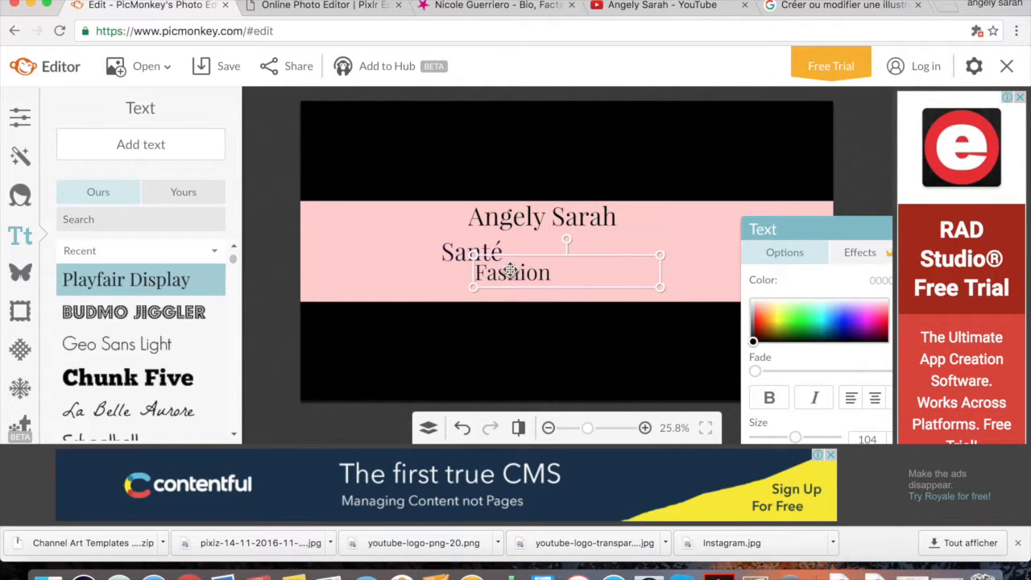
{"action": "left_click_drag", "start_coordinate": [514, 269], "coordinate": [473, 285]}
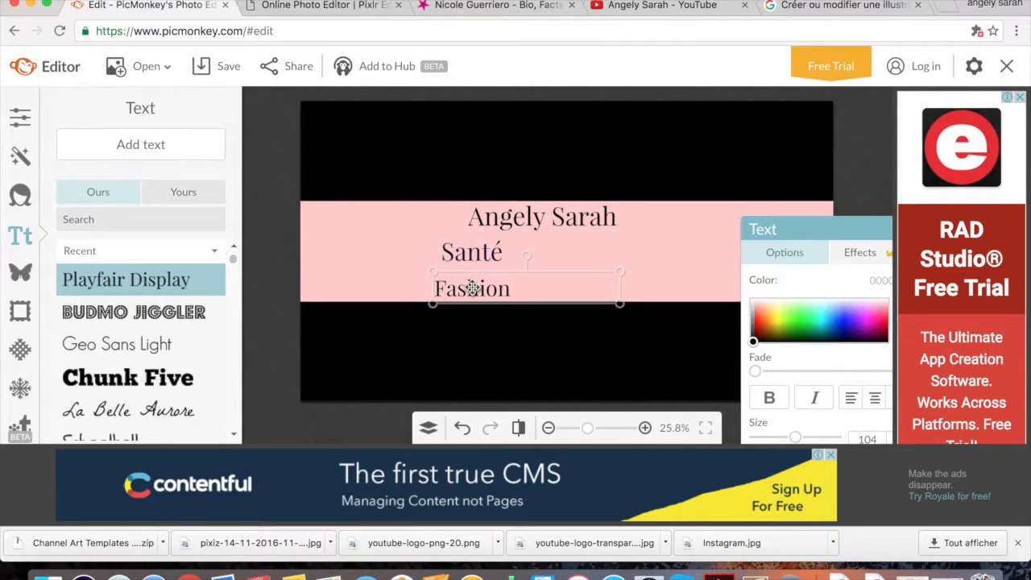
{"action": "left_click", "coordinate": [660, 237]}
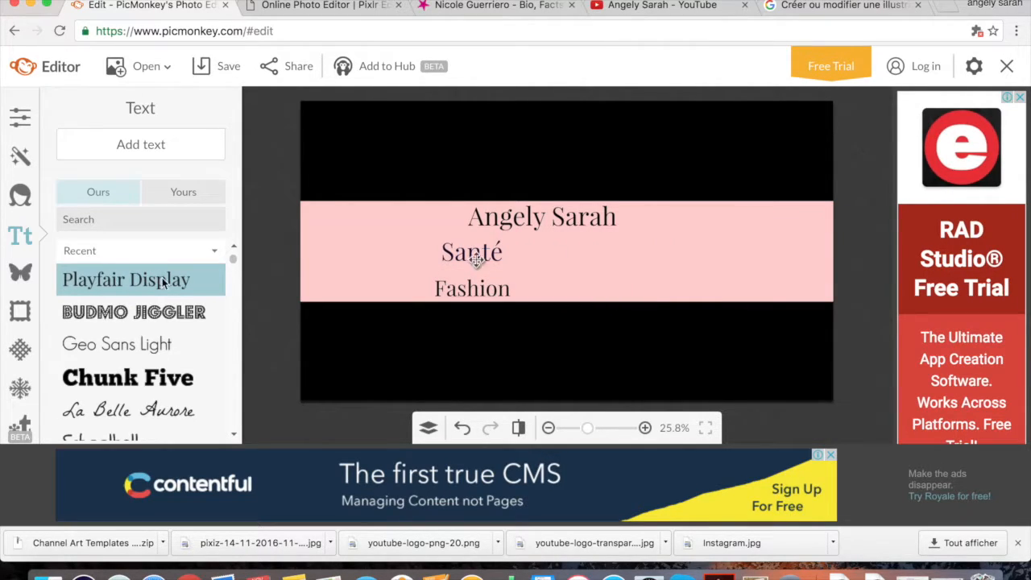
Step: Add a fourth text reading "LIFE STYLE" to the right of "Fashion" in the pink band
{"action": "left_click", "coordinate": [134, 152]}
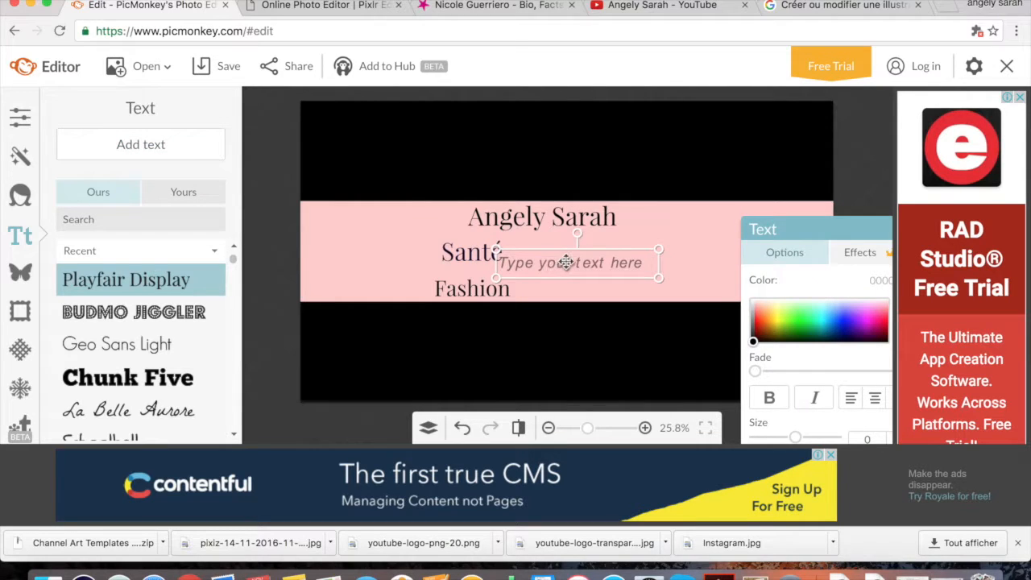
{"action": "left_click_drag", "start_coordinate": [567, 263], "coordinate": [592, 279]}
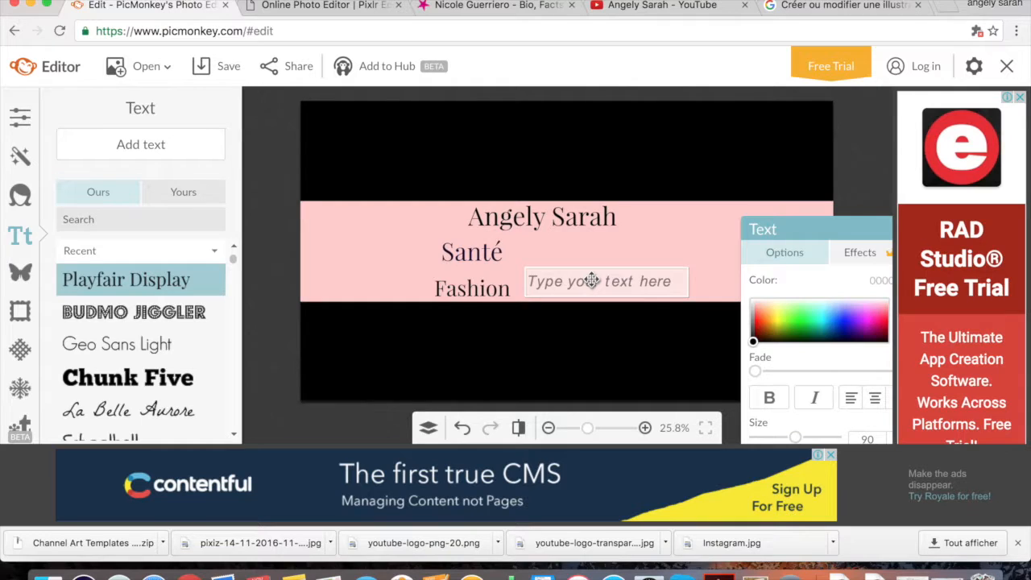
{"action": "type", "text": "LIFE"}
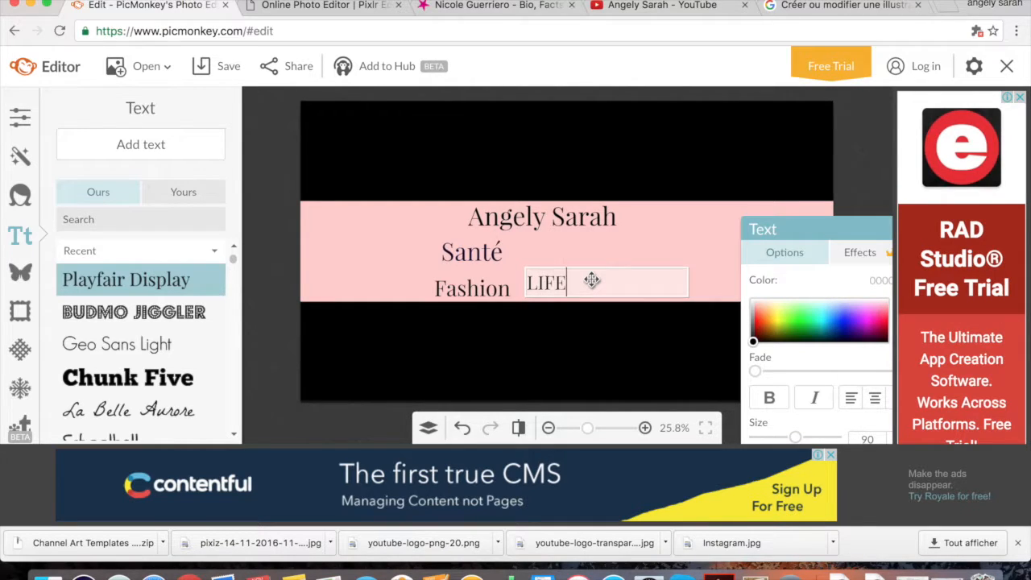
{"action": "type", "text": " STYLE"}
{"action": "left_click", "coordinate": [644, 286]}
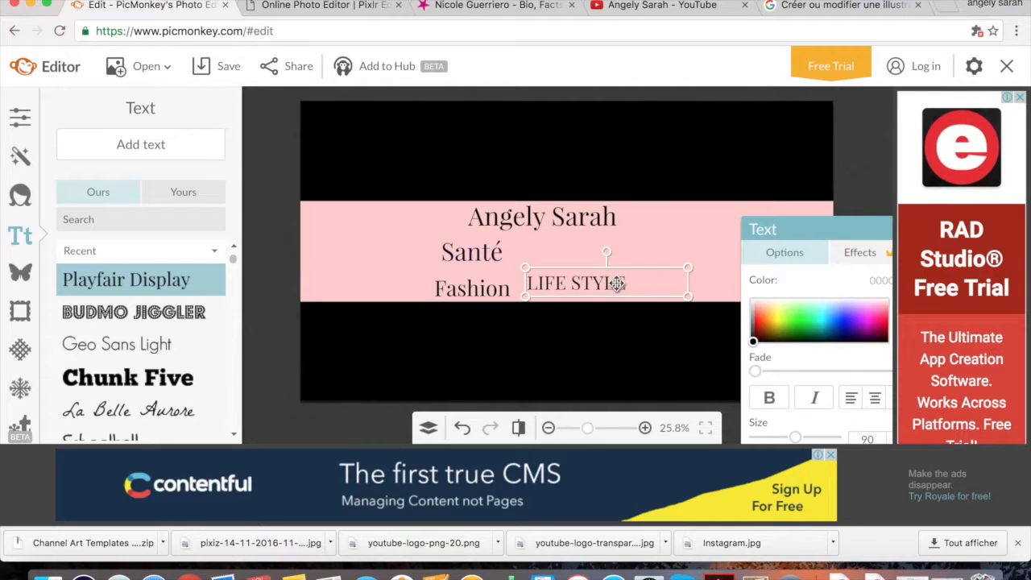
Step: Clear the floating text settings off the pink band and move "LIFE STYLE" right and down, in line with "Fashion"
{"action": "double_click", "coordinate": [618, 284]}
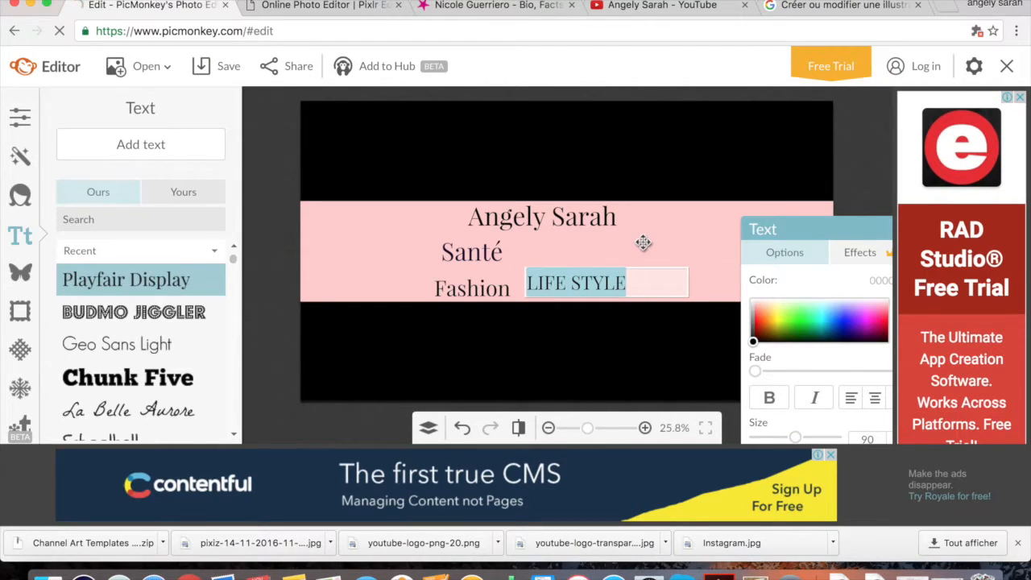
{"action": "left_click_drag", "start_coordinate": [848, 226], "coordinate": [823, 370]}
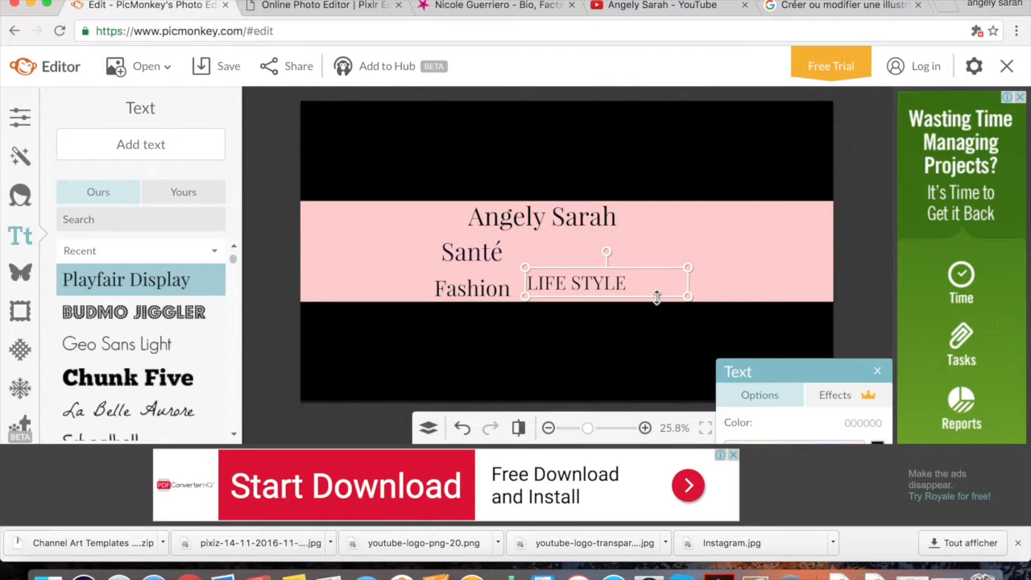
{"action": "left_click_drag", "start_coordinate": [657, 297], "coordinate": [627, 290]}
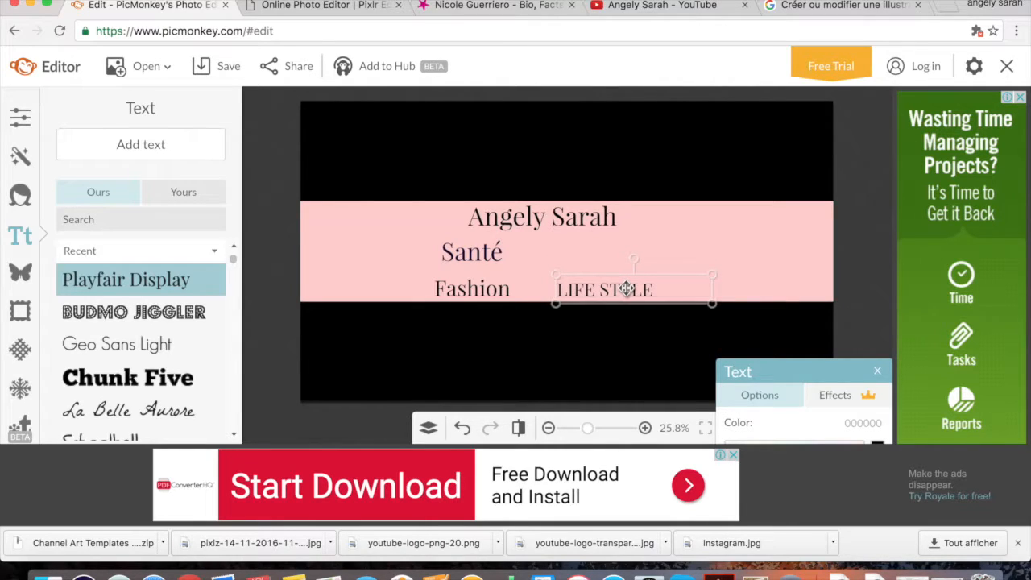
{"action": "left_click", "coordinate": [633, 235]}
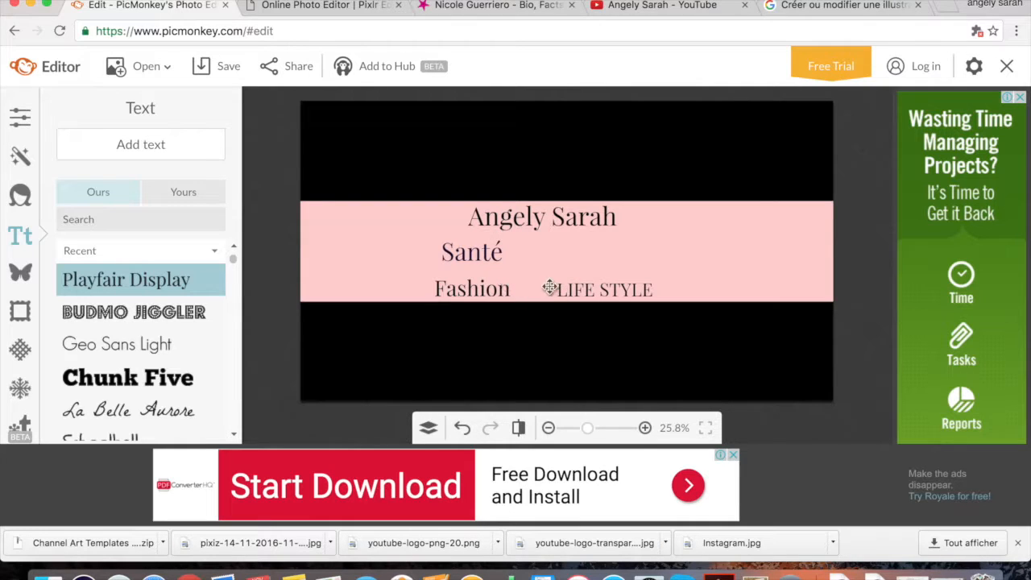
Step: Enlarge "LIFE STYLE" slightly and fine-tune its size and position to match "Fashion" beside it
{"action": "left_click", "coordinate": [585, 288]}
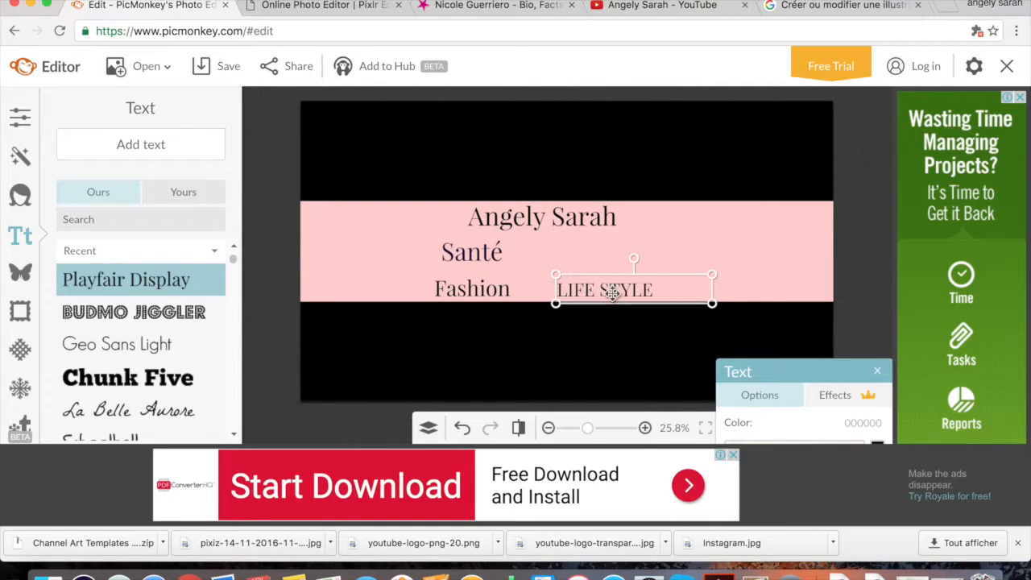
{"action": "double_click", "coordinate": [671, 274]}
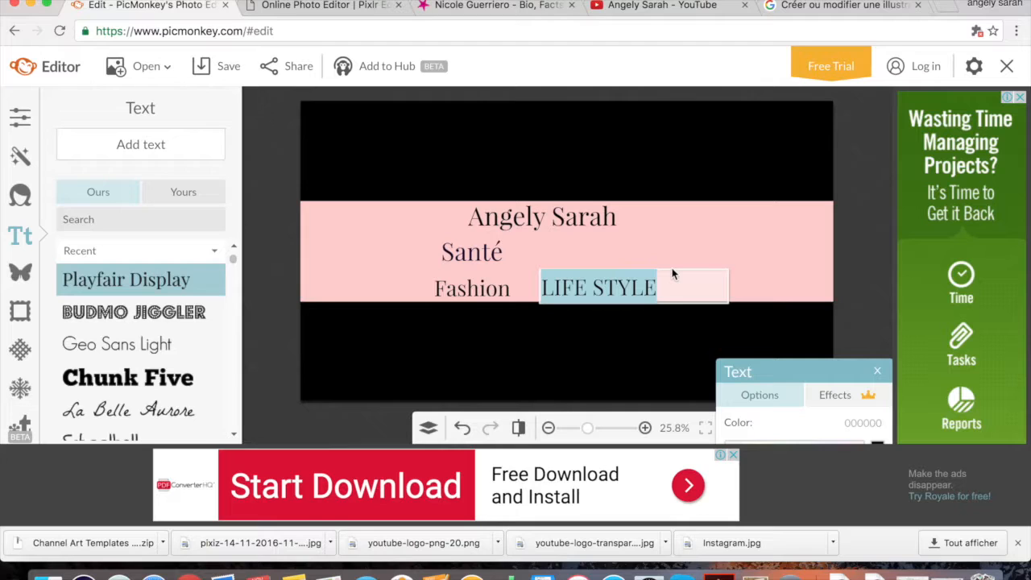
{"action": "left_click", "coordinate": [679, 254]}
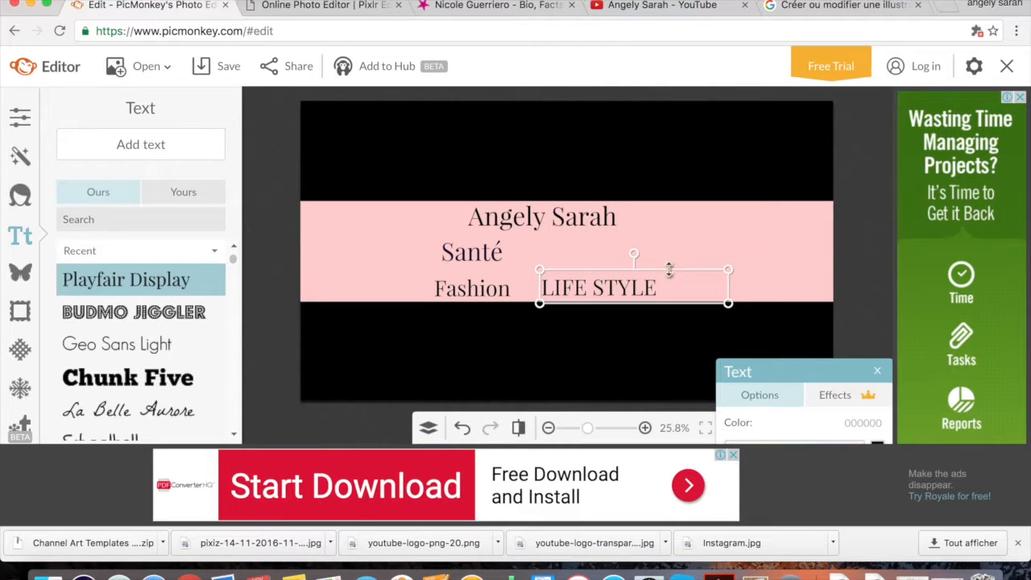
{"action": "left_click_drag", "start_coordinate": [667, 302], "coordinate": [671, 302]}
{"action": "left_click", "coordinate": [707, 236]}
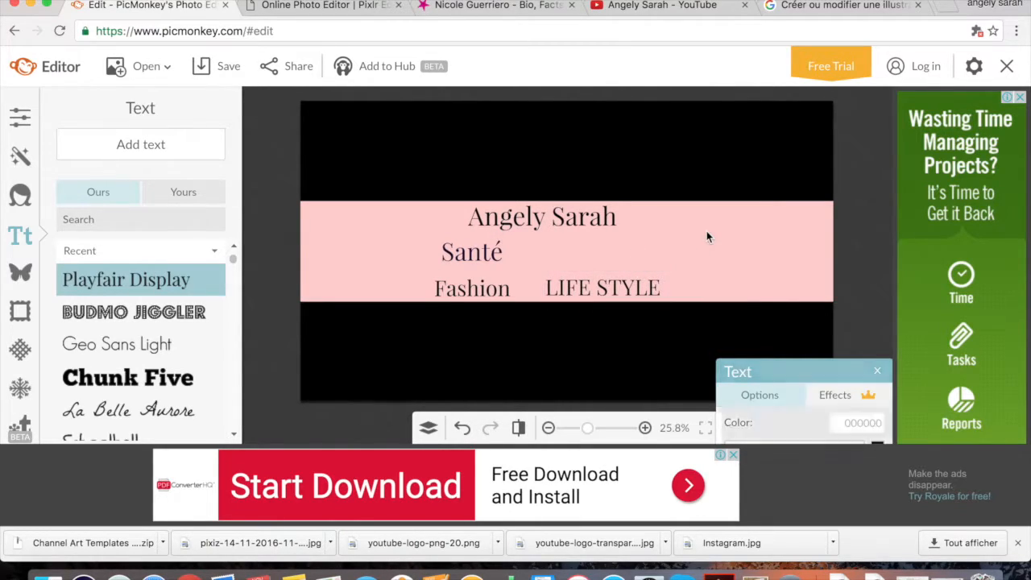
{"action": "left_click", "coordinate": [647, 290]}
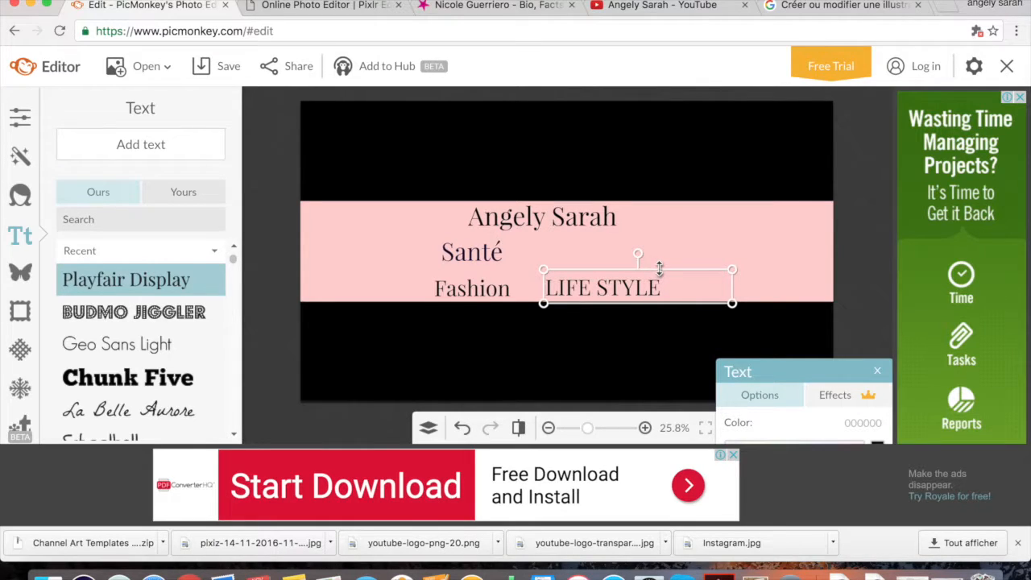
{"action": "left_click_drag", "start_coordinate": [660, 271], "coordinate": [662, 266]}
{"action": "left_click", "coordinate": [689, 226]}
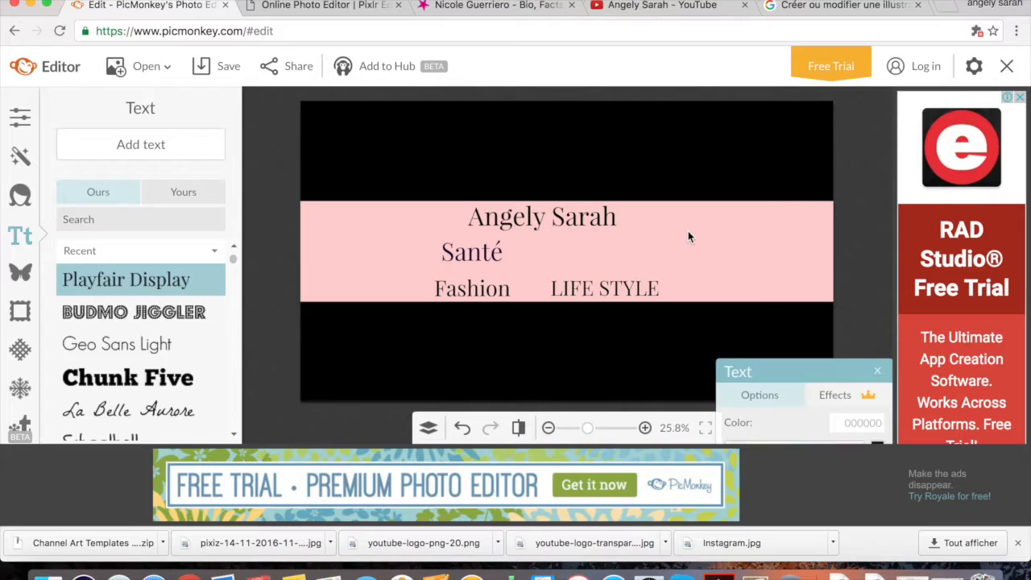
Step: Enlarge "Fashion" slightly and shift it right, closer to "LIFE STYLE"
{"action": "left_click", "coordinate": [482, 290]}
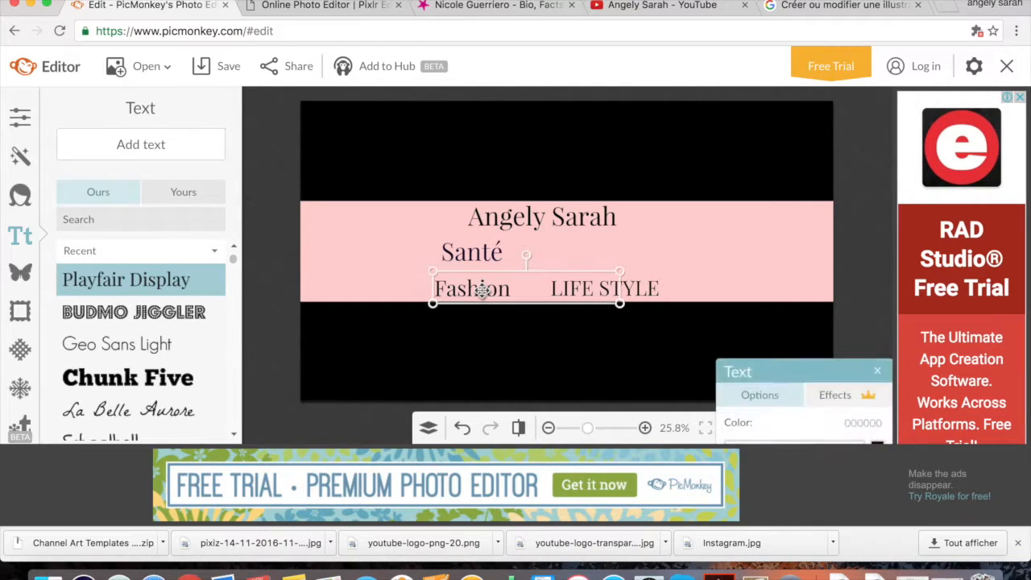
{"action": "left_click_drag", "start_coordinate": [525, 312], "coordinate": [526, 314]}
{"action": "left_click_drag", "start_coordinate": [475, 293], "coordinate": [493, 293]}
{"action": "left_click", "coordinate": [639, 220]}
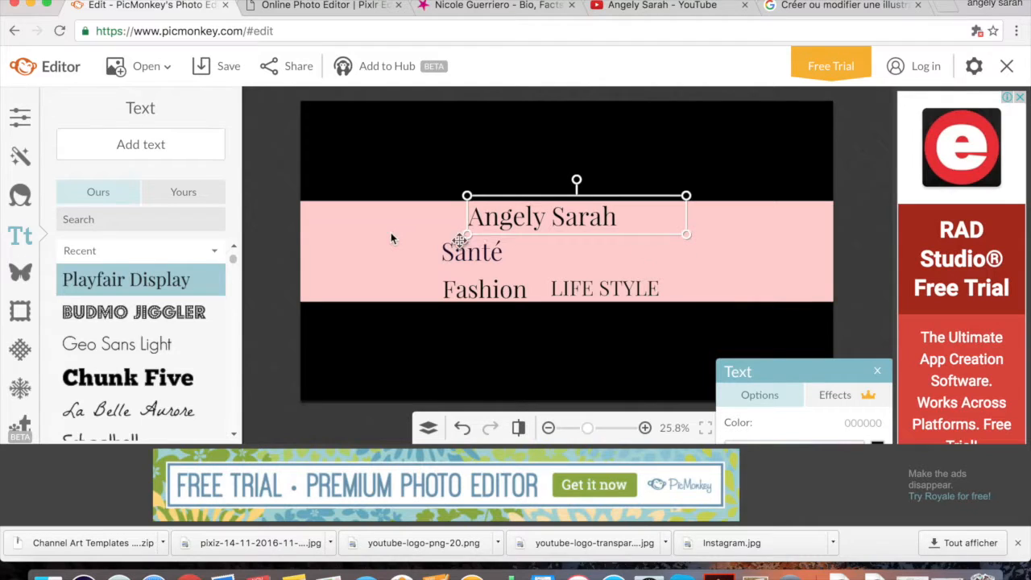
{"action": "left_click", "coordinate": [705, 257]}
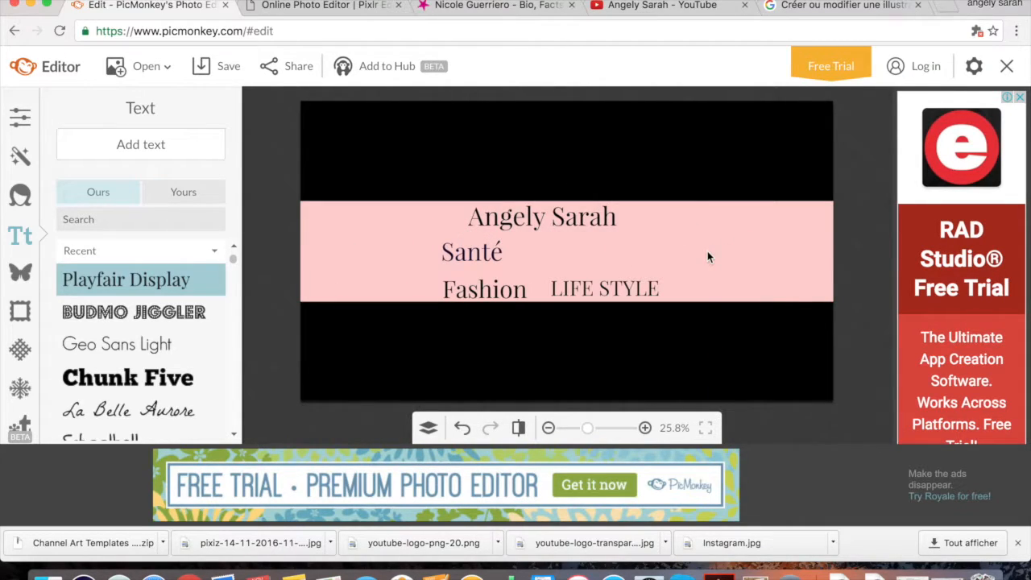
Step: Try a larger size for "LIFE STYLE", raise it slightly, and shrink it to leave a gap after "Fashion"
{"action": "left_click", "coordinate": [603, 290]}
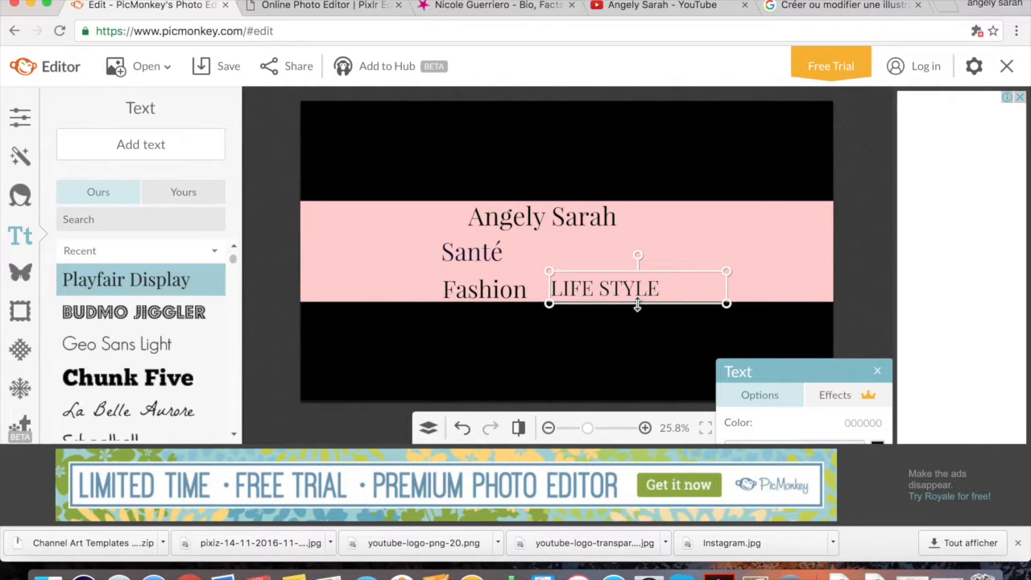
{"action": "left_click_drag", "start_coordinate": [637, 305], "coordinate": [638, 309]}
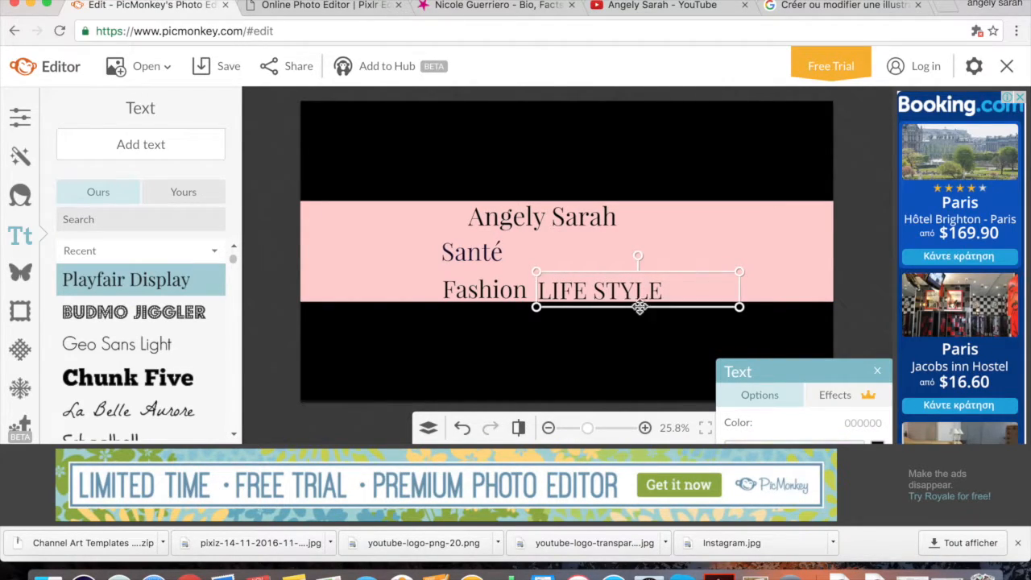
{"action": "left_click_drag", "start_coordinate": [639, 307], "coordinate": [640, 304]}
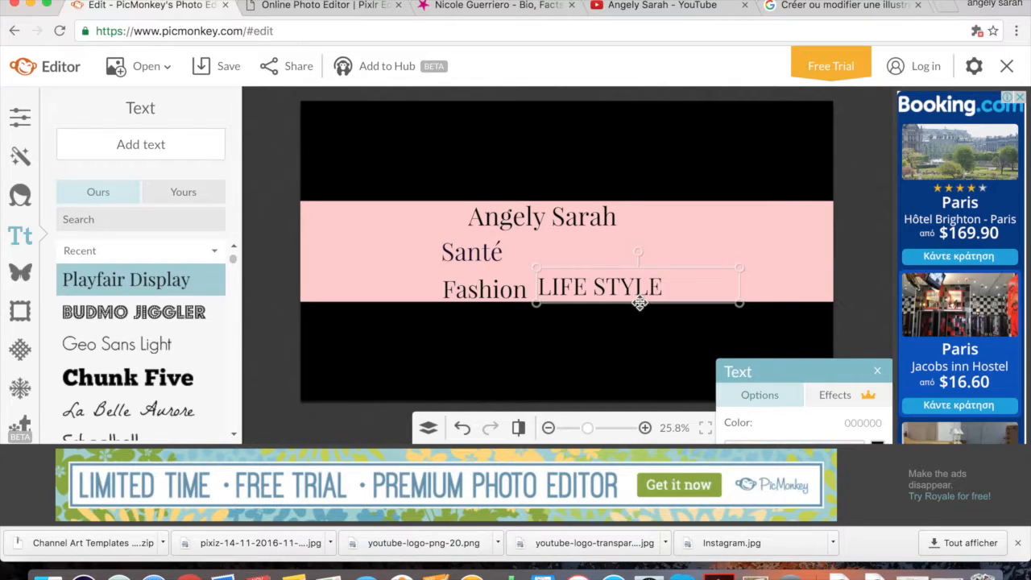
{"action": "double_click", "coordinate": [652, 295]}
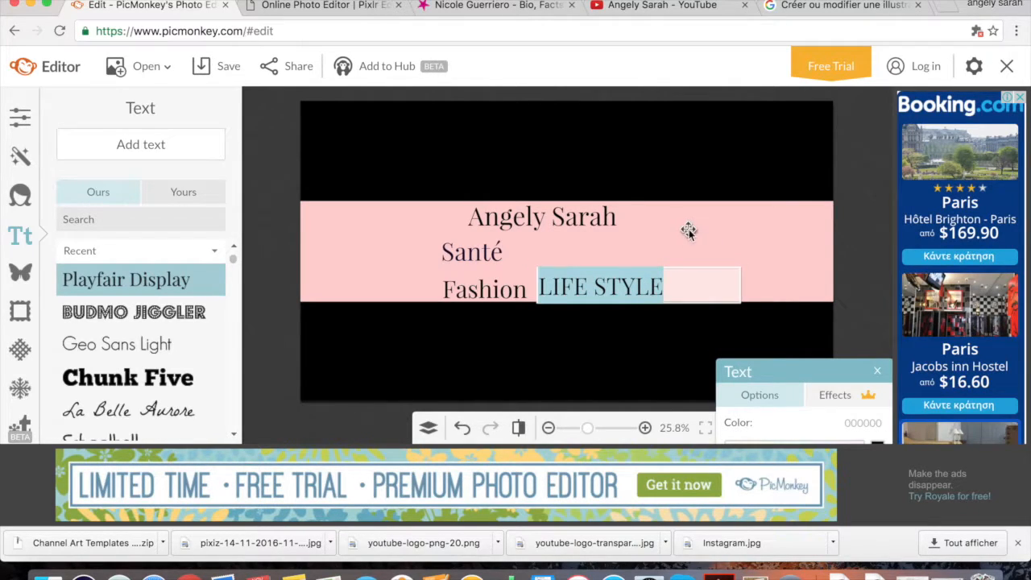
{"action": "left_click", "coordinate": [669, 347]}
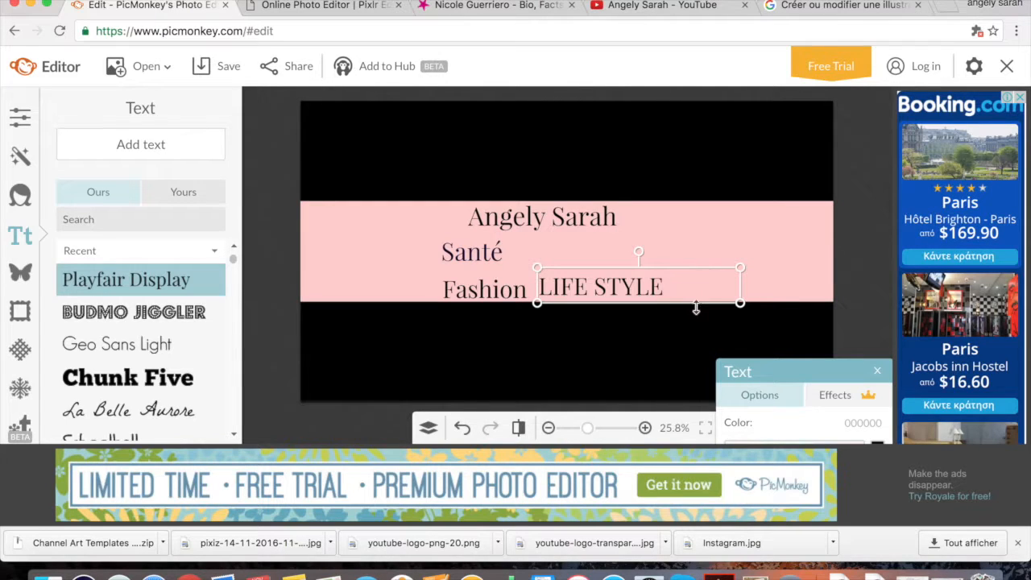
{"action": "left_click_drag", "start_coordinate": [696, 308], "coordinate": [693, 302]}
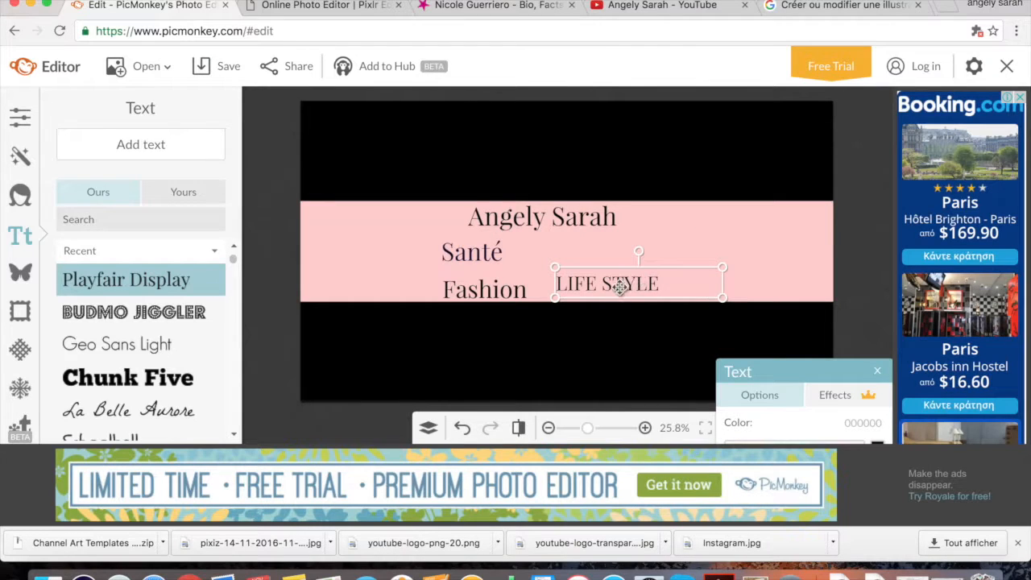
Step: Move "LIFE STYLE" slightly down and left so it lines up with "Fashion", and deselect it
{"action": "mouse_move", "coordinate": [618, 287]}
{"action": "left_mouse_down"}
{"action": "mouse_move", "coordinate": [628, 295]}
{"action": "mouse_move", "coordinate": [611, 296]}
{"action": "left_mouse_up"}
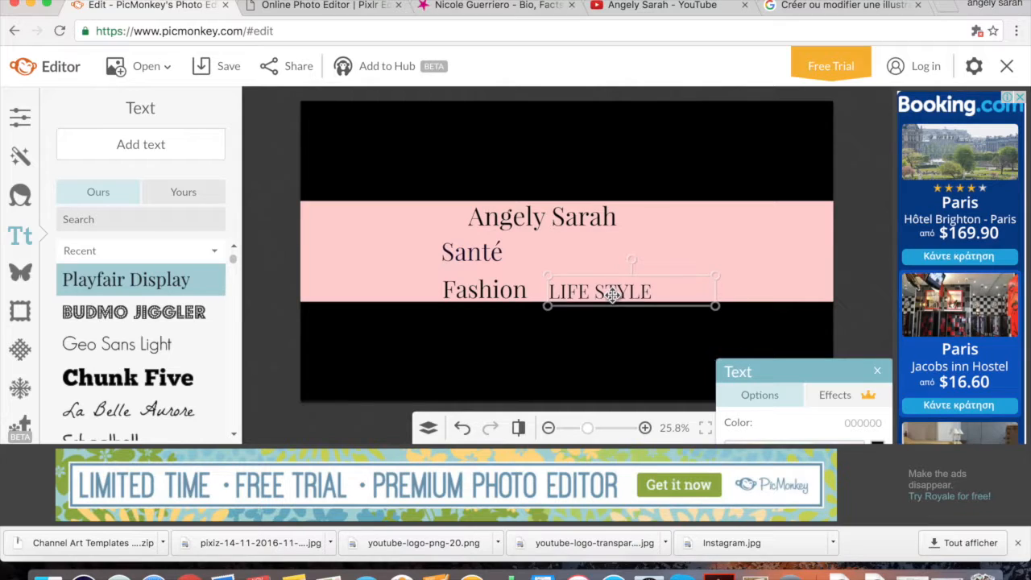
{"action": "left_click", "coordinate": [745, 184]}
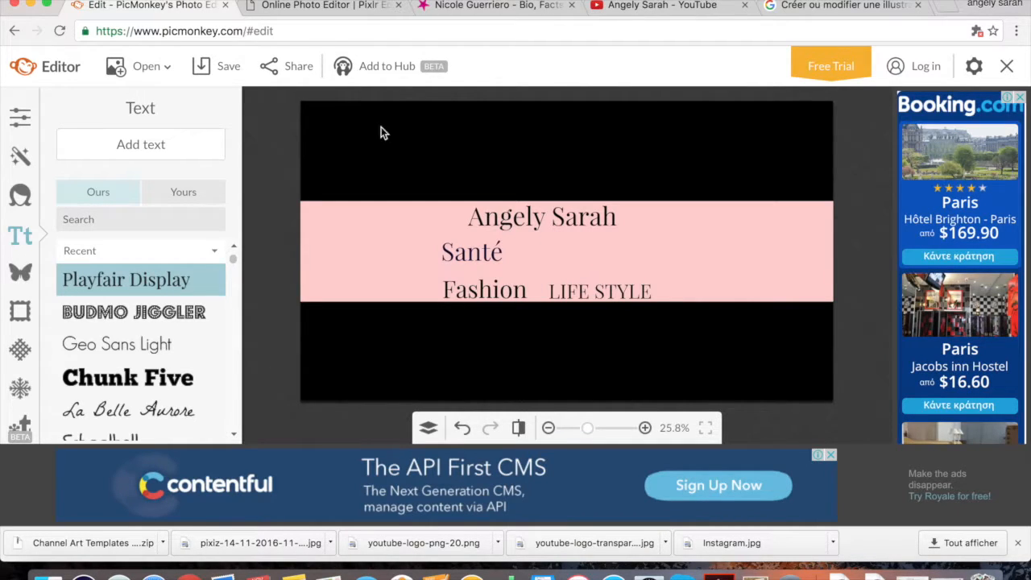
Step: Switch to Pixlr Editor and create a new 800 x 600 image with a transparent background
{"action": "left_click", "coordinate": [325, 6]}
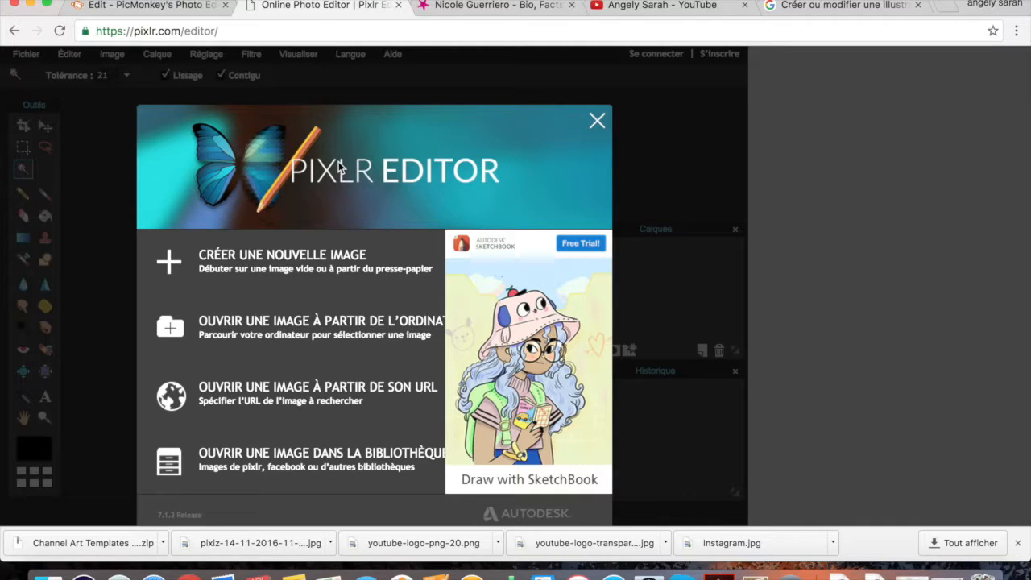
{"action": "left_click", "coordinate": [301, 255]}
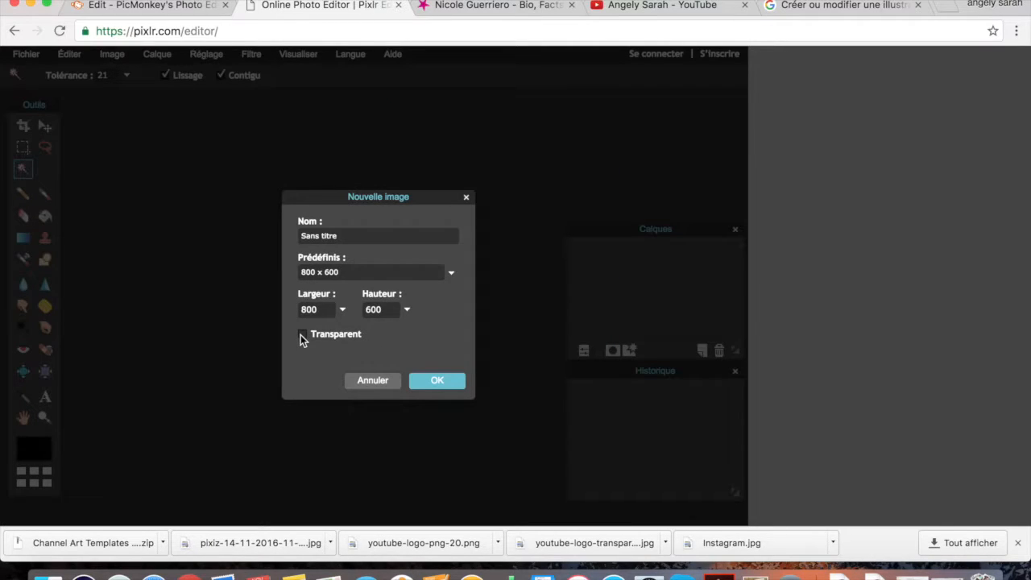
{"action": "left_click", "coordinate": [439, 382]}
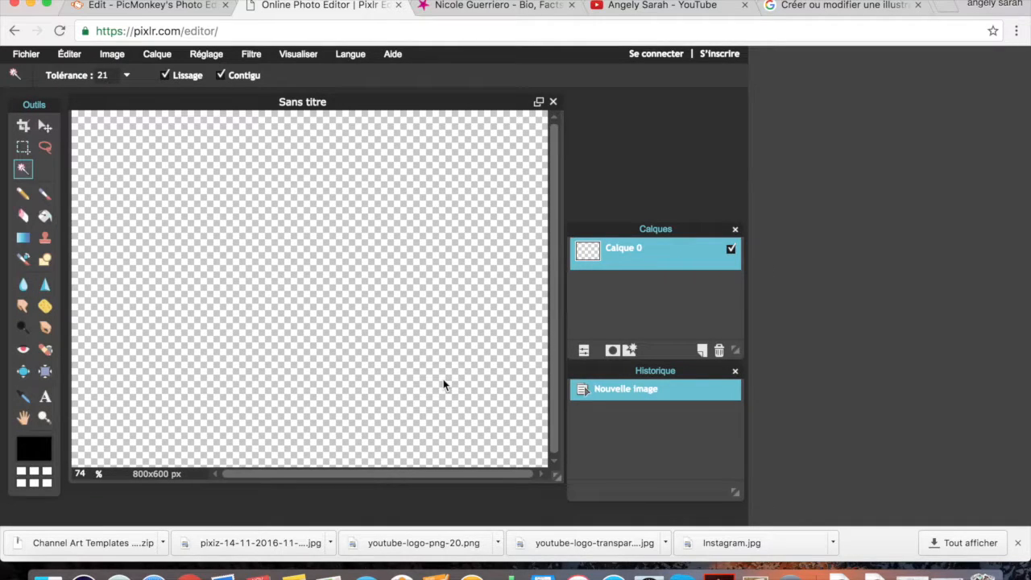
Step: Open the pink heart picture "carte-coeur-maman-1" from all files as a new layer in the transparent image
{"action": "left_click", "coordinate": [159, 57]}
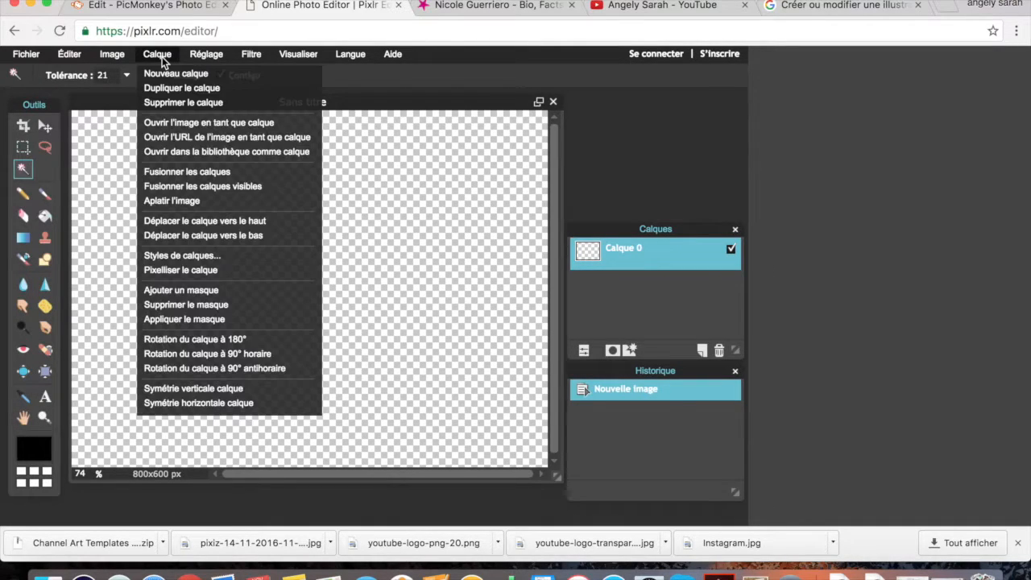
{"action": "left_click", "coordinate": [199, 127]}
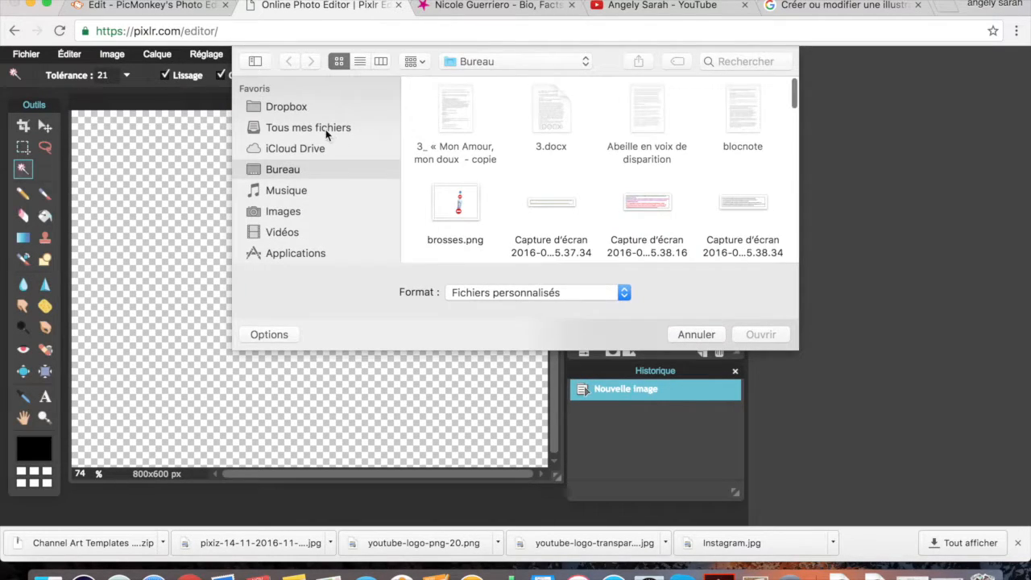
{"action": "left_click", "coordinate": [326, 129]}
{"action": "scroll", "coordinate": [610, 215], "scroll_direction": "down", "scroll_amount": 3}
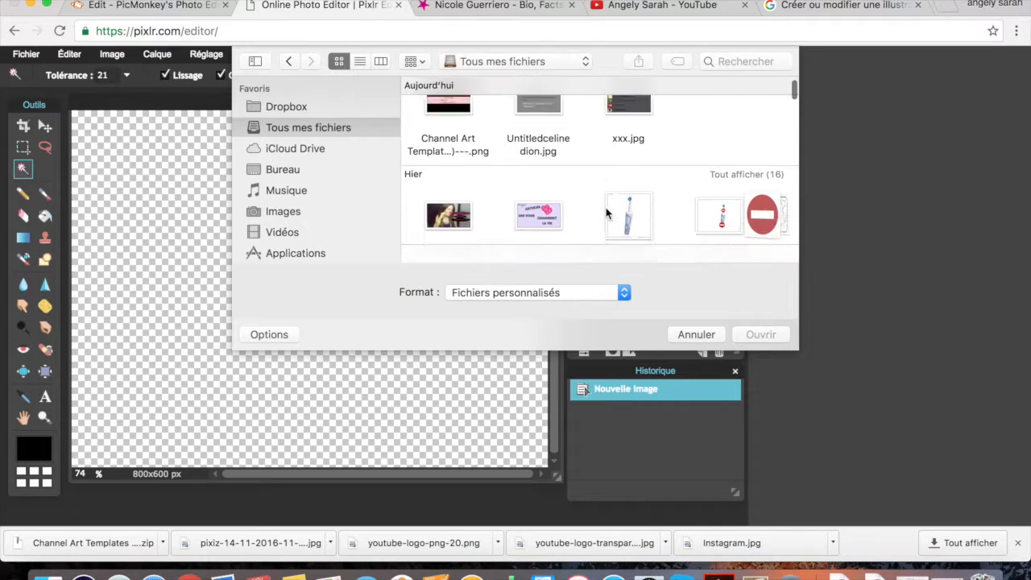
{"action": "scroll", "coordinate": [659, 186], "scroll_direction": "right", "scroll_amount": 3}
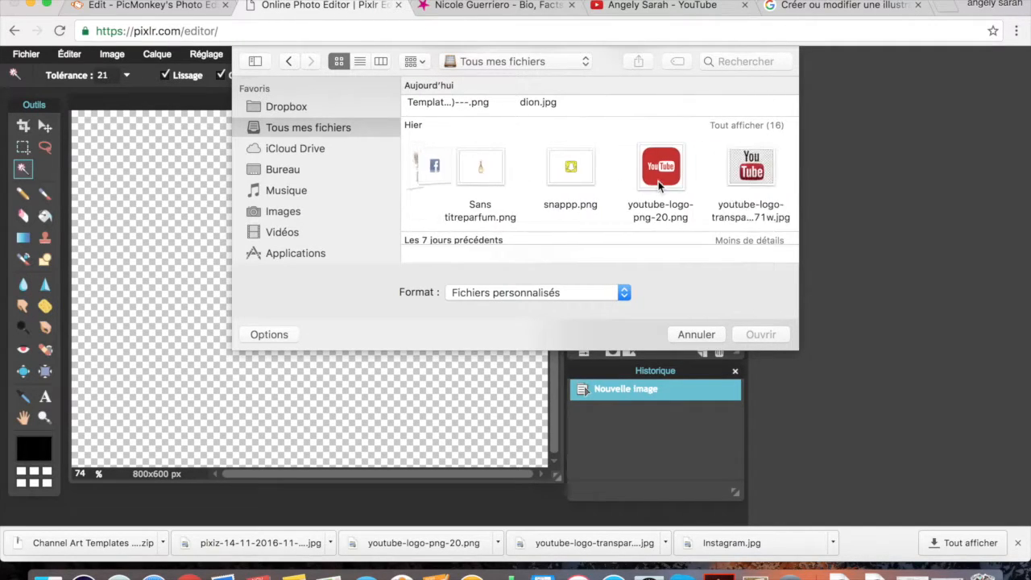
{"action": "scroll", "coordinate": [644, 123], "scroll_direction": "up", "scroll_amount": 3}
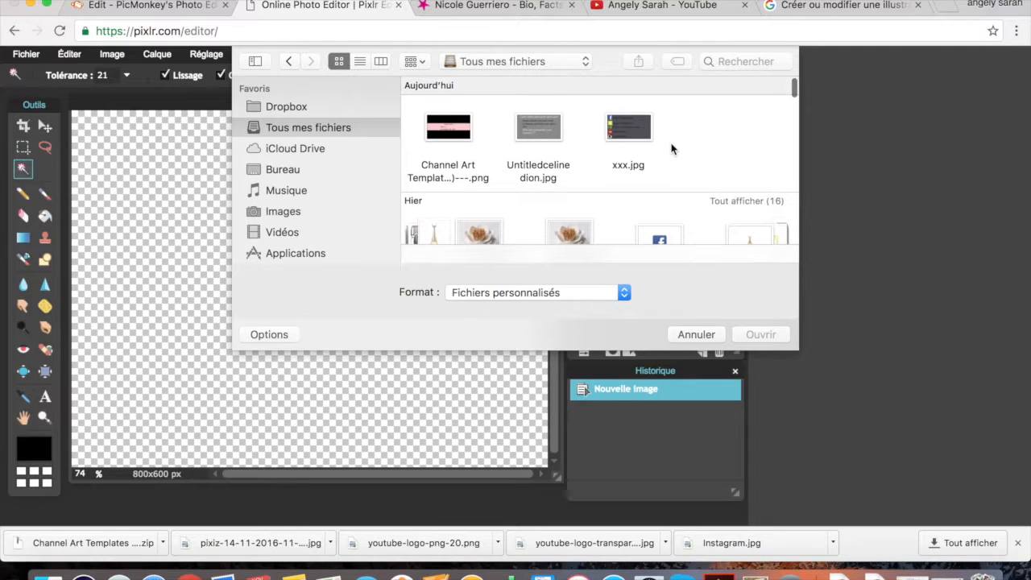
{"action": "scroll", "coordinate": [672, 149], "scroll_direction": "down", "scroll_amount": 3}
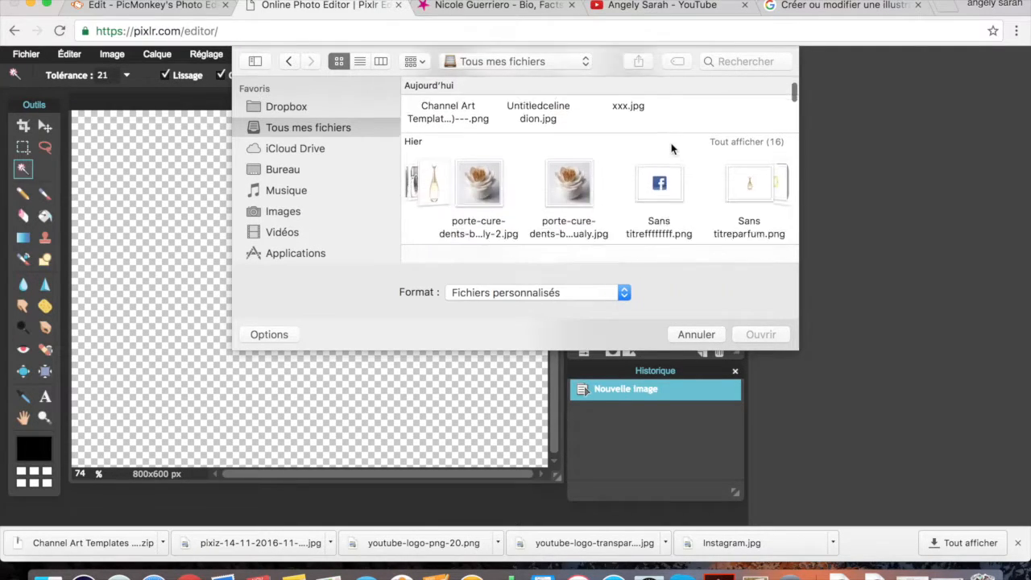
{"action": "scroll", "coordinate": [558, 214], "scroll_direction": "down", "scroll_amount": 10}
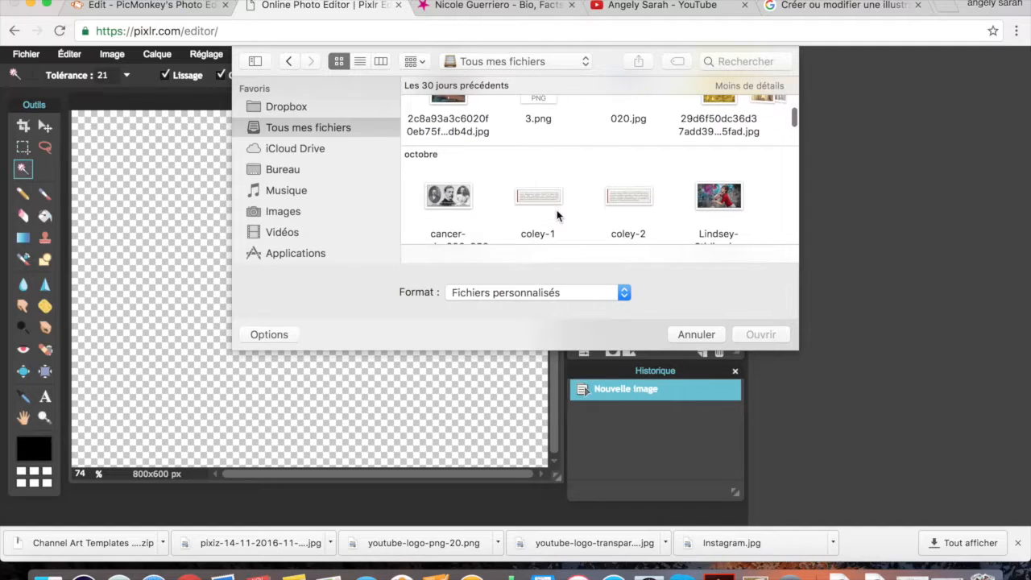
{"action": "scroll", "coordinate": [596, 154], "scroll_direction": "up", "scroll_amount": 1}
{"action": "scroll", "coordinate": [612, 157], "scroll_direction": "right", "scroll_amount": 15}
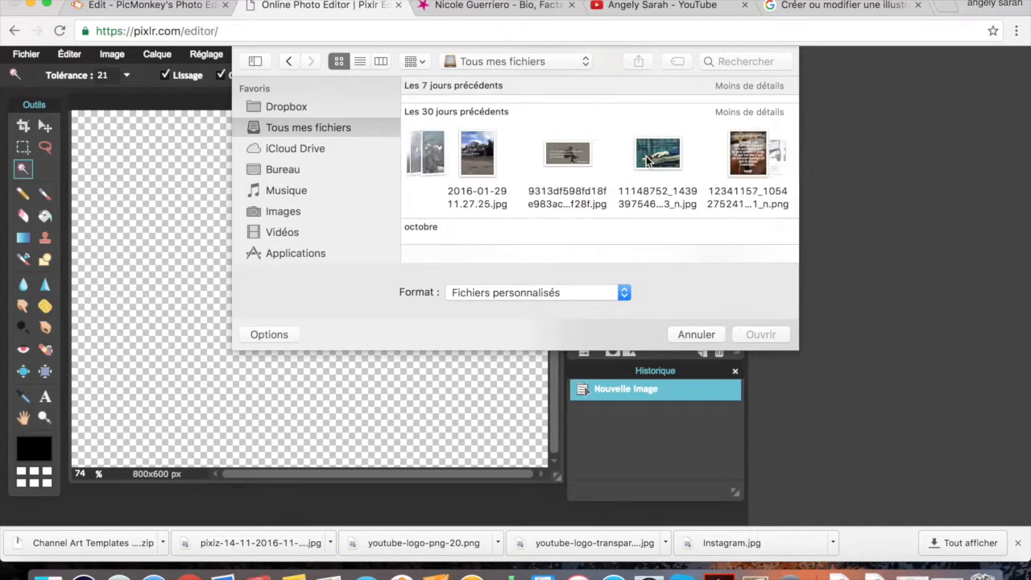
{"action": "scroll", "coordinate": [636, 161], "scroll_direction": "right", "scroll_amount": 15}
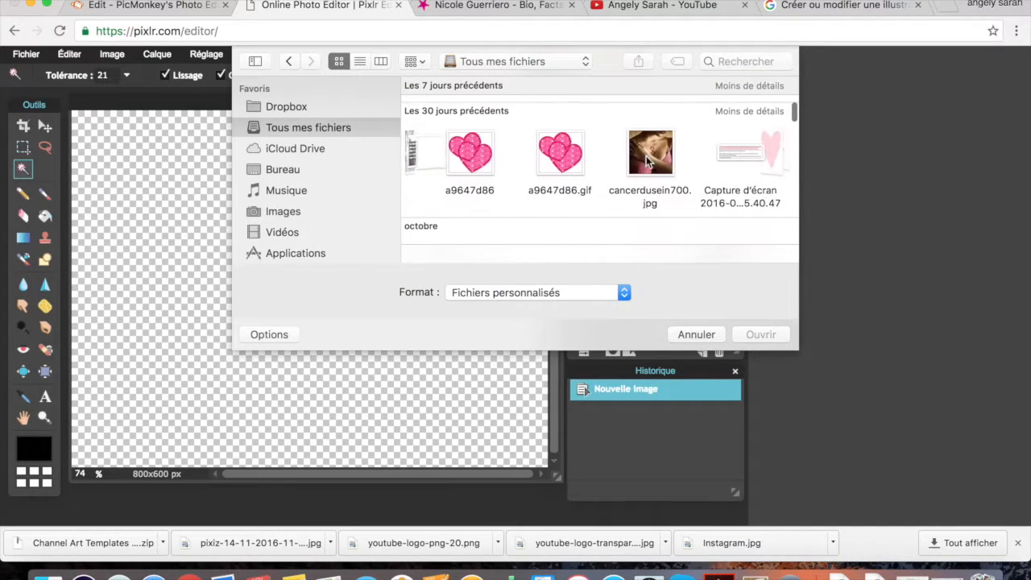
{"action": "scroll", "coordinate": [584, 161], "scroll_direction": "right", "scroll_amount": 2}
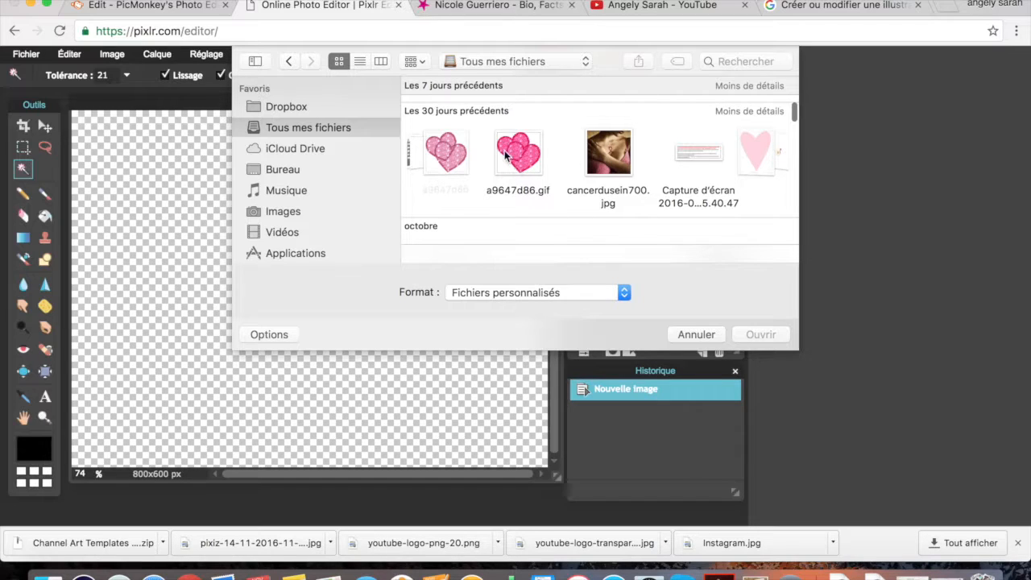
{"action": "scroll", "coordinate": [564, 157], "scroll_direction": "right", "scroll_amount": 10}
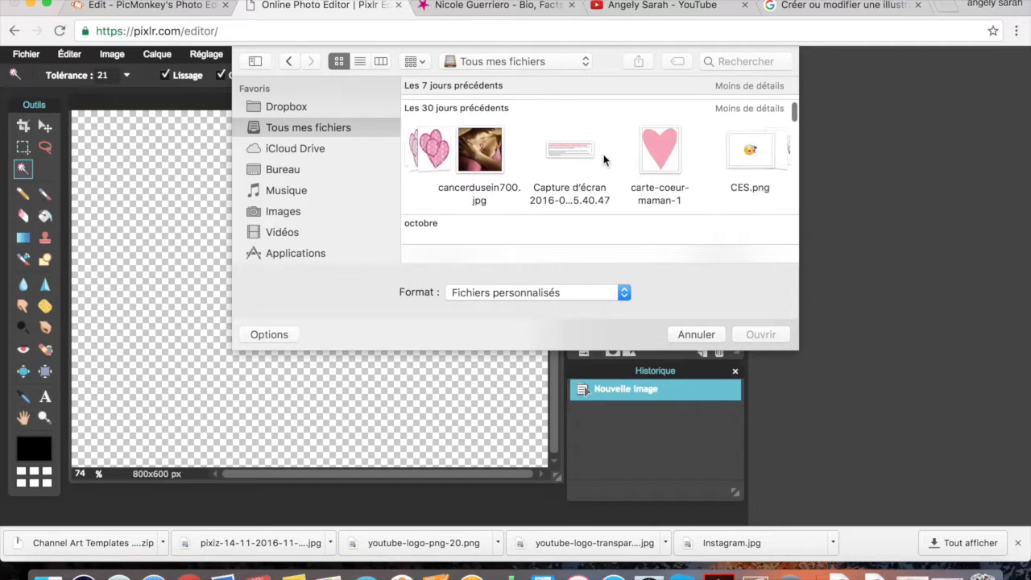
{"action": "left_click", "coordinate": [668, 151]}
{"action": "left_click", "coordinate": [761, 334]}
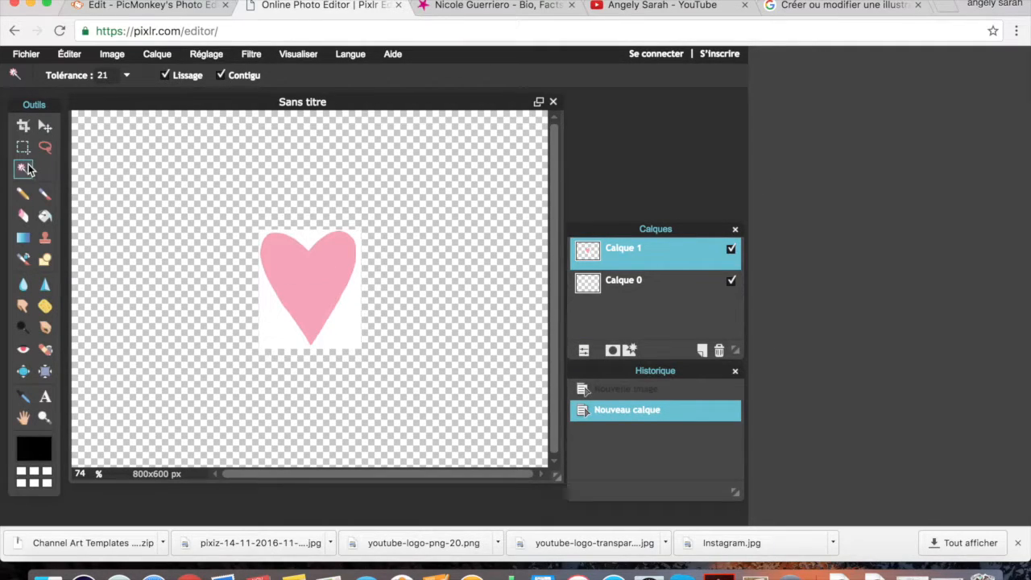
Step: Delete the white background around the pink heart with the Magic Wand and clear the selection
{"action": "left_click", "coordinate": [312, 240]}
{"action": "key", "text": "Delete"}
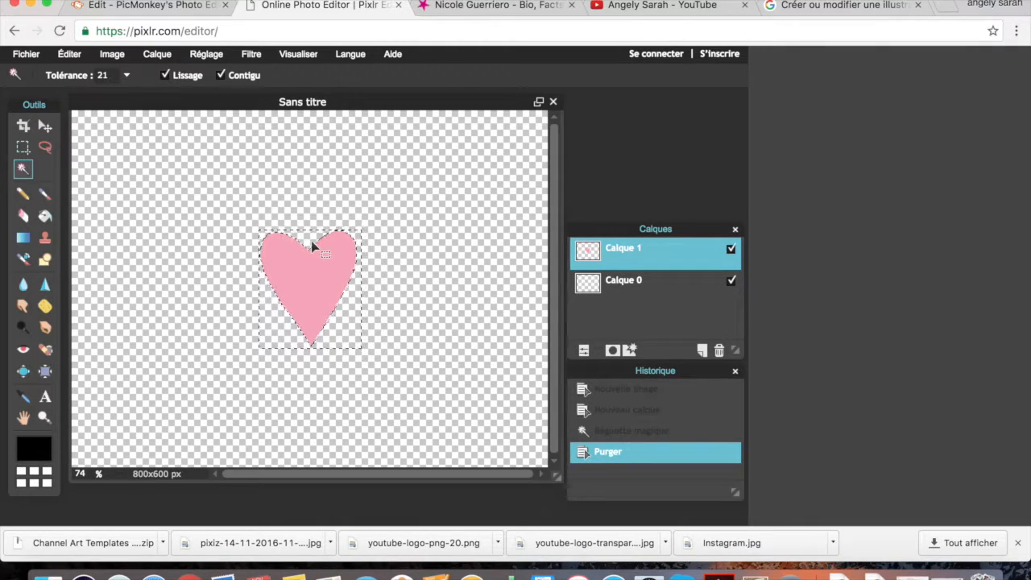
{"action": "left_click", "coordinate": [408, 290]}
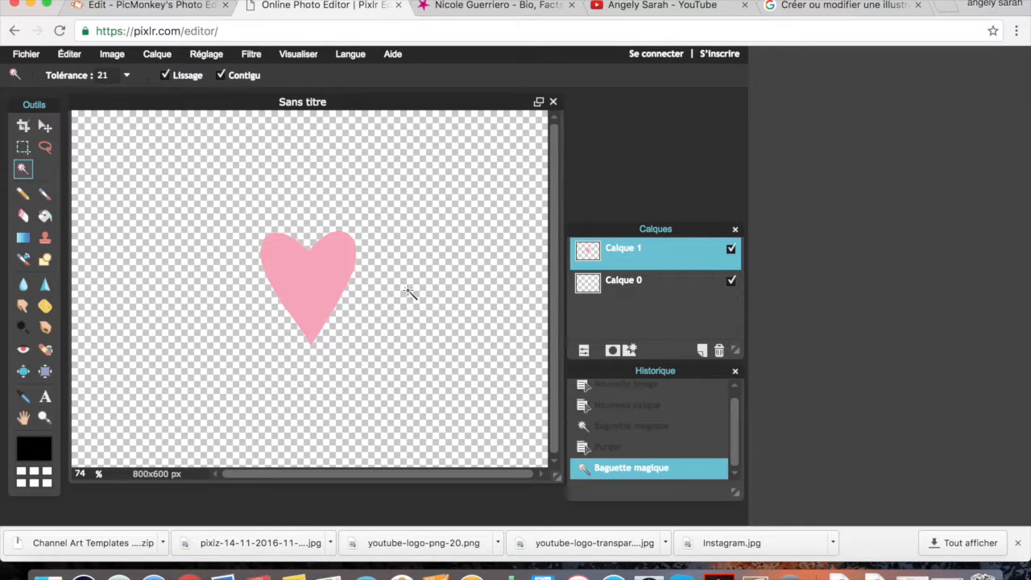
Step: Apply the outer glow (Lueur externe) layer style to the empty base layer, Calque 0
{"action": "right_click", "coordinate": [590, 289]}
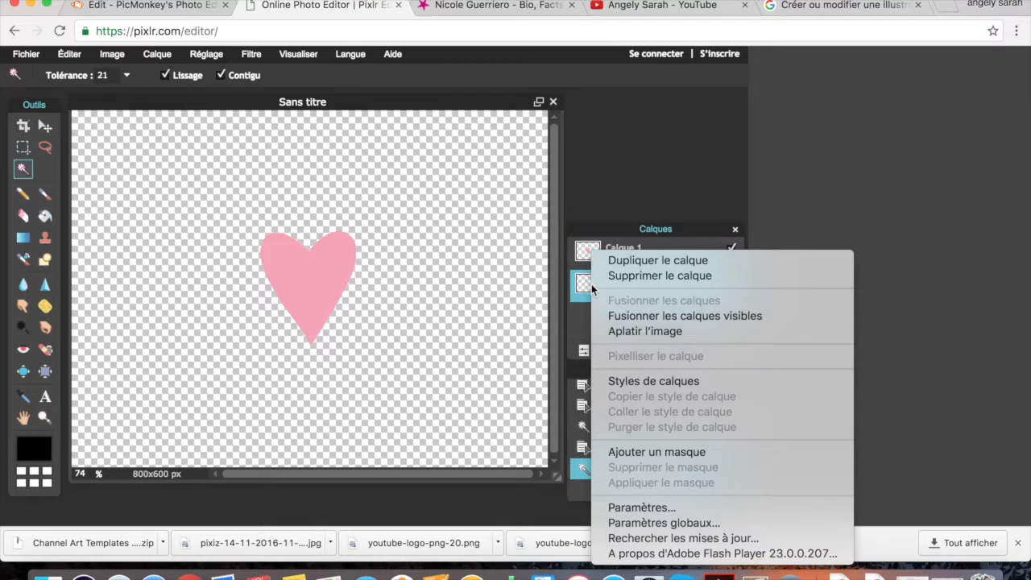
{"action": "left_click", "coordinate": [648, 383]}
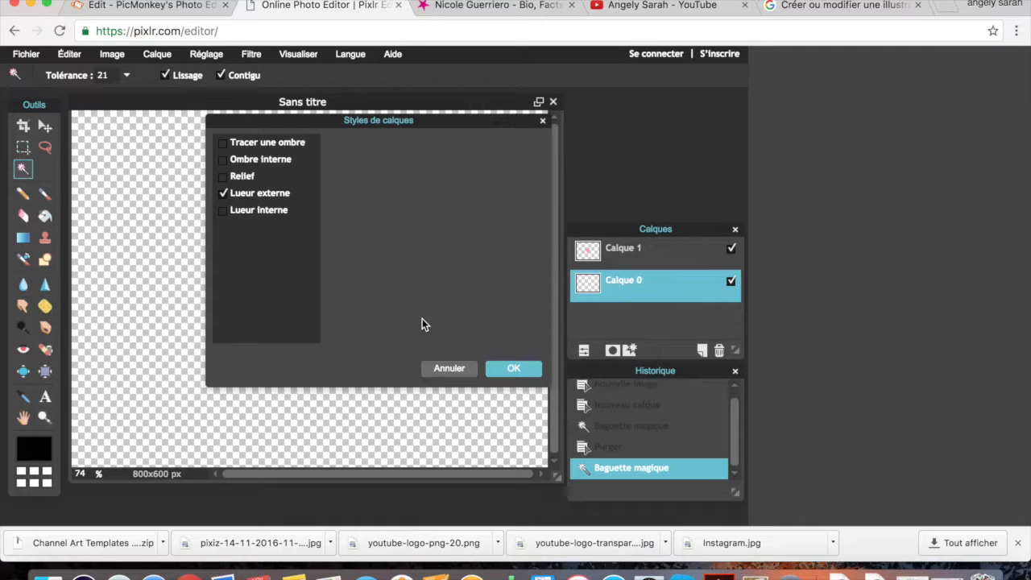
{"action": "left_click", "coordinate": [504, 369]}
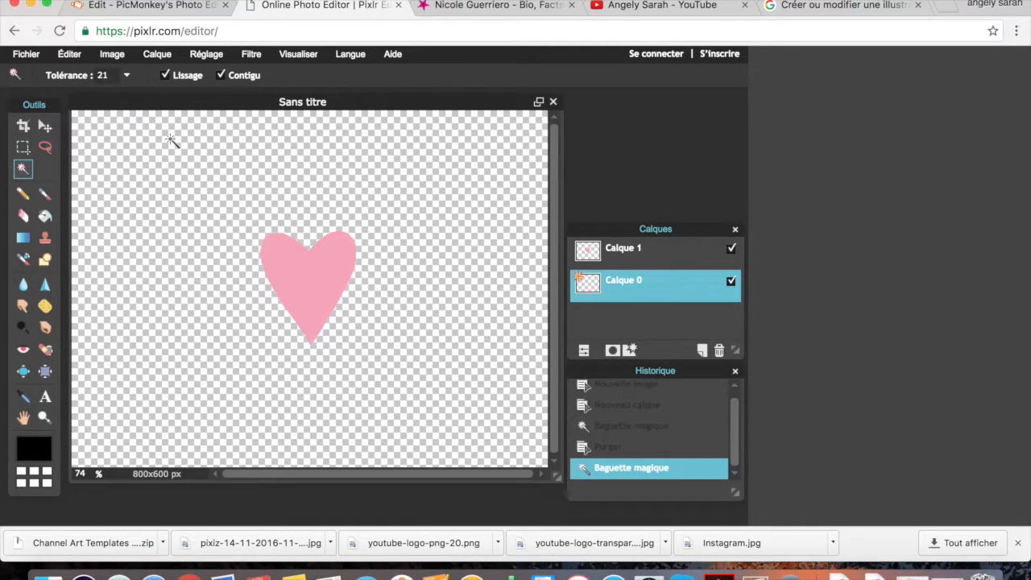
Step: Set the save format of the heart image to transparent PNG, and dismiss the save dialog without saving
{"action": "left_click", "coordinate": [27, 56]}
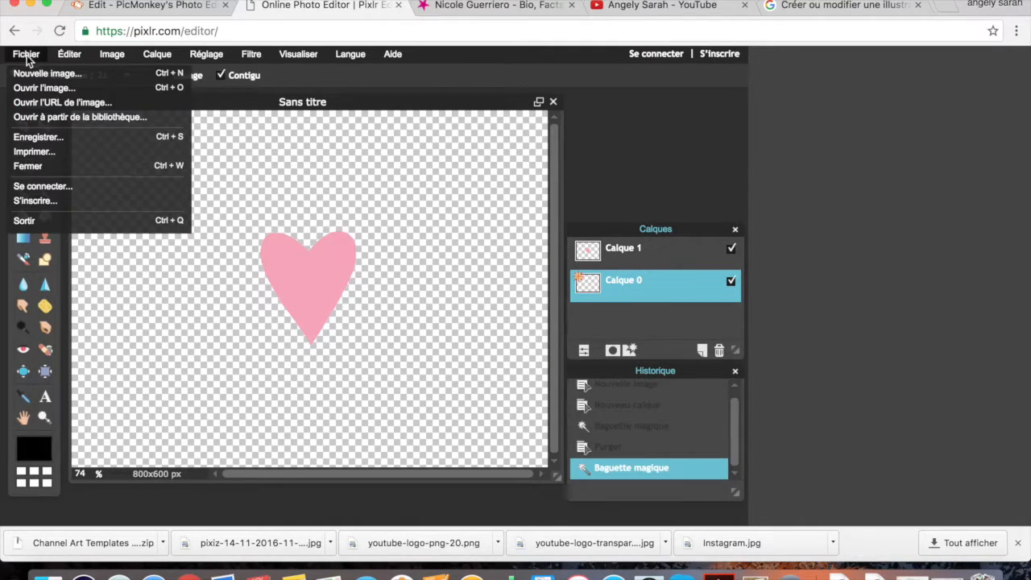
{"action": "left_click", "coordinate": [55, 136]}
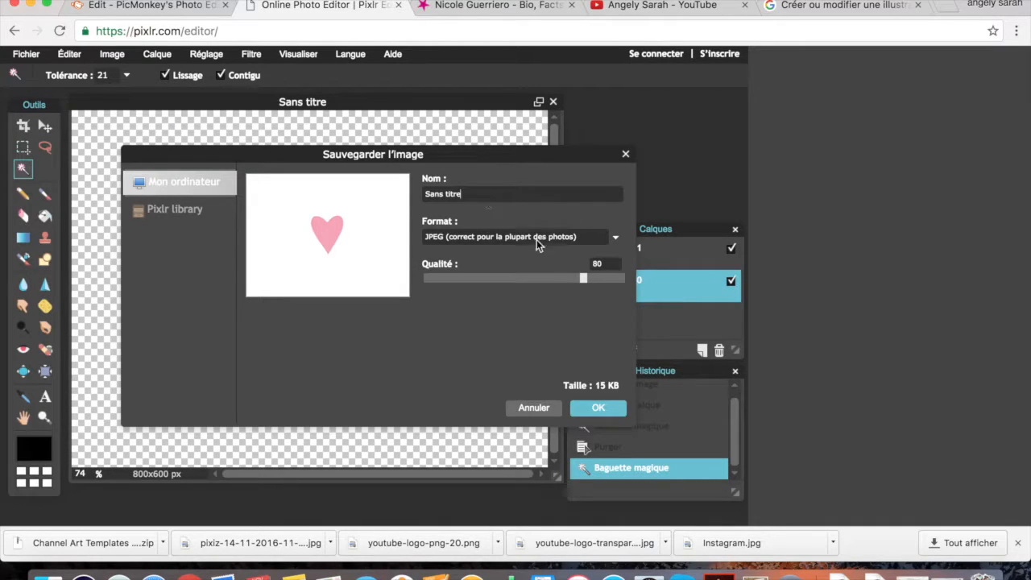
{"action": "left_click", "coordinate": [615, 239]}
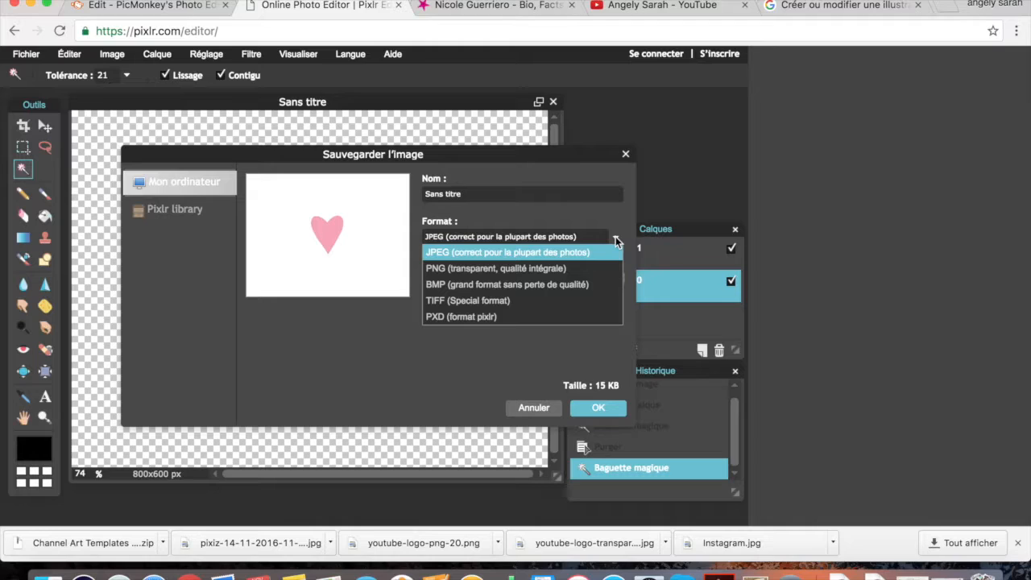
{"action": "left_click", "coordinate": [566, 268]}
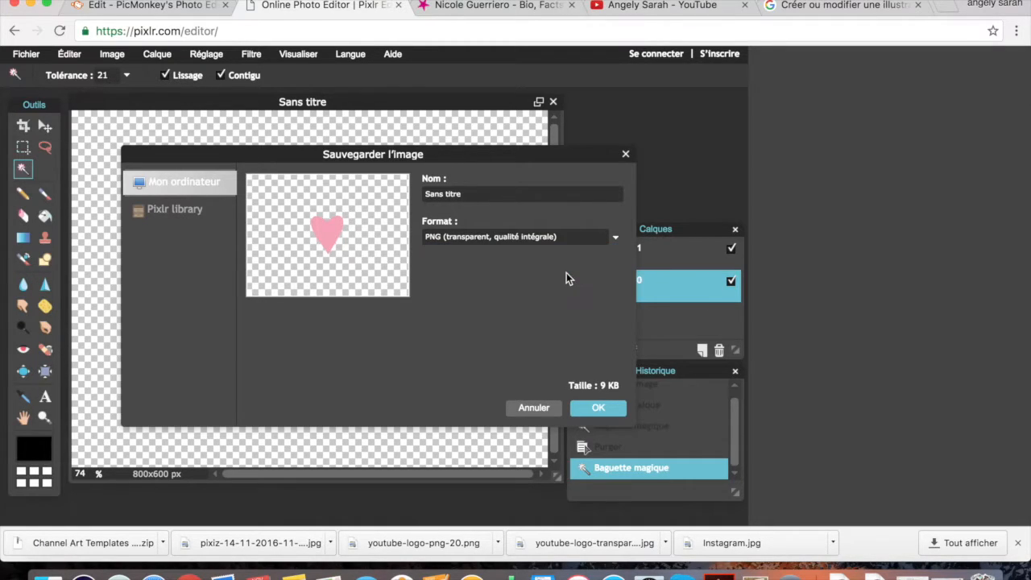
{"action": "left_click", "coordinate": [626, 155]}
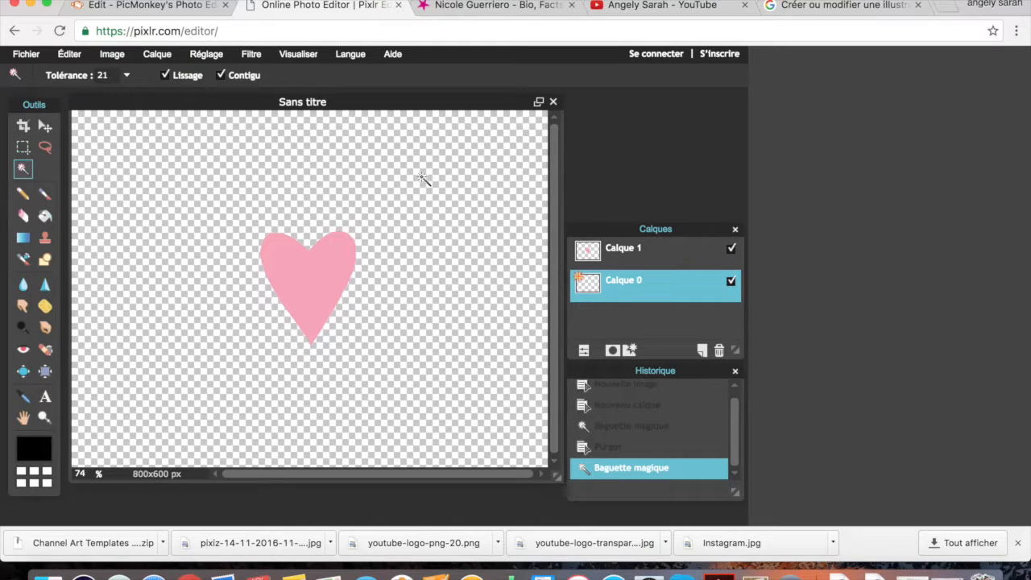
Step: Close the heart image without saving and create a new 800 x 600 image with a transparent background
{"action": "left_click", "coordinate": [553, 103]}
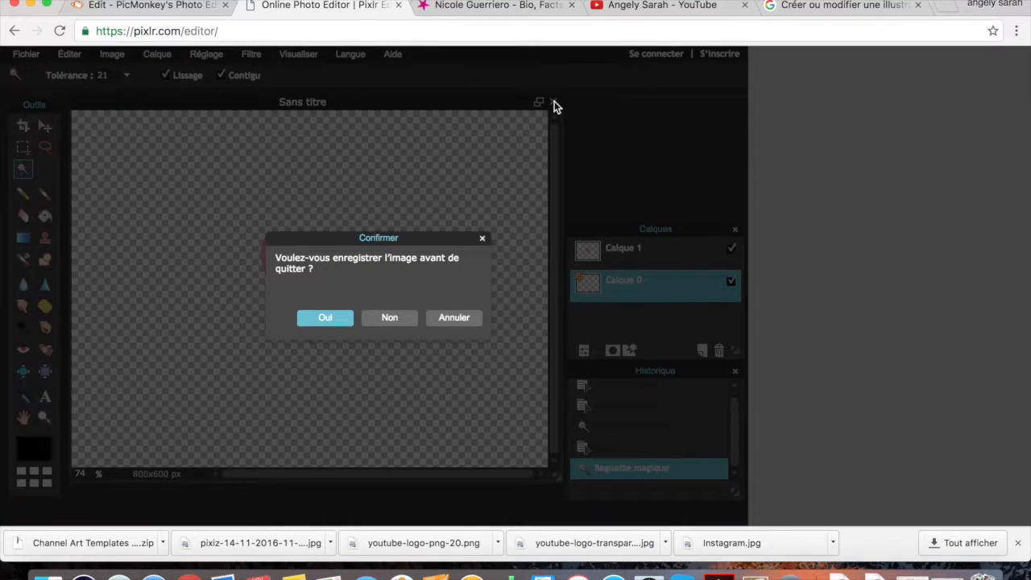
{"action": "left_click", "coordinate": [388, 318]}
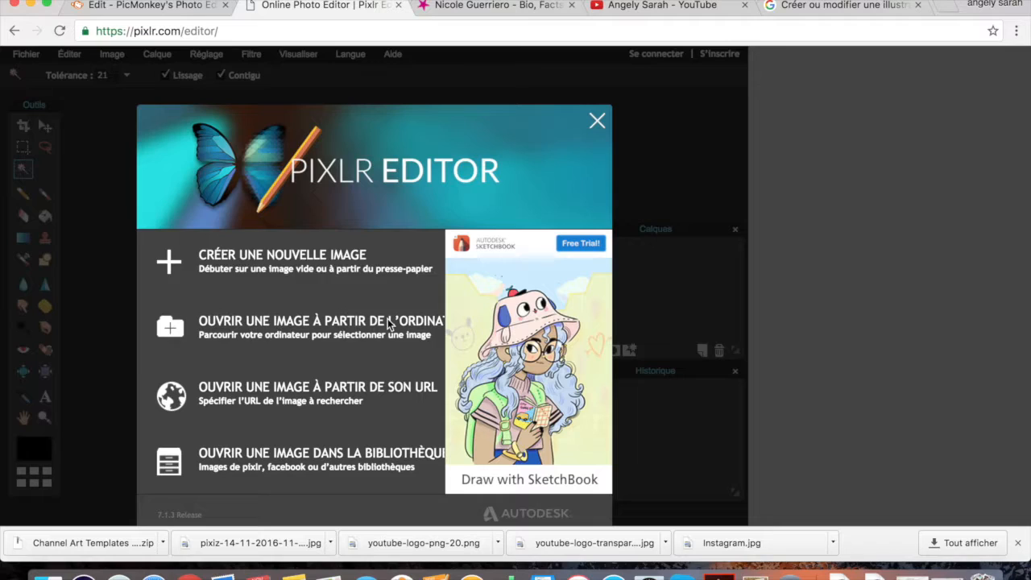
{"action": "left_click", "coordinate": [243, 262]}
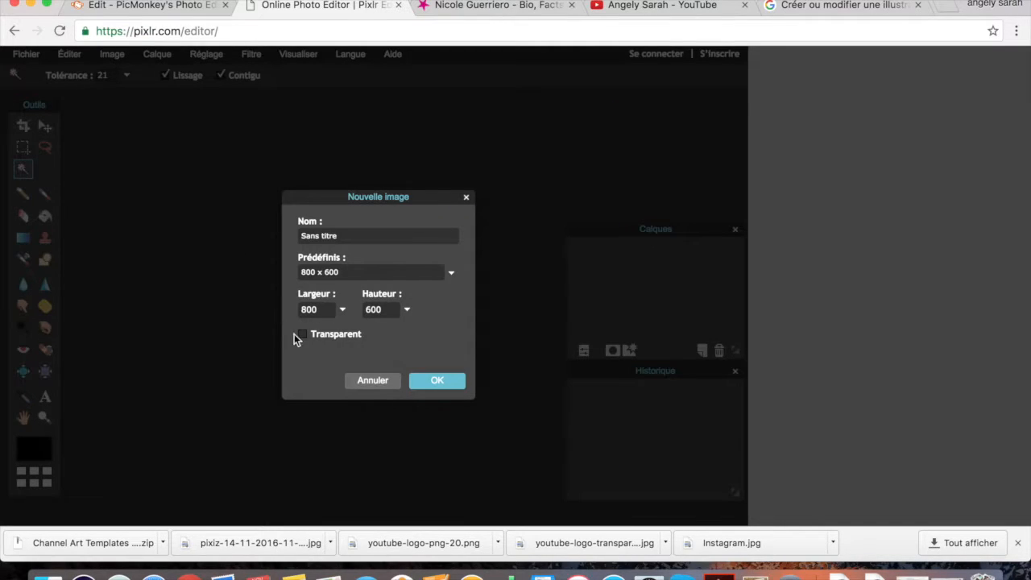
{"action": "left_click", "coordinate": [435, 382]}
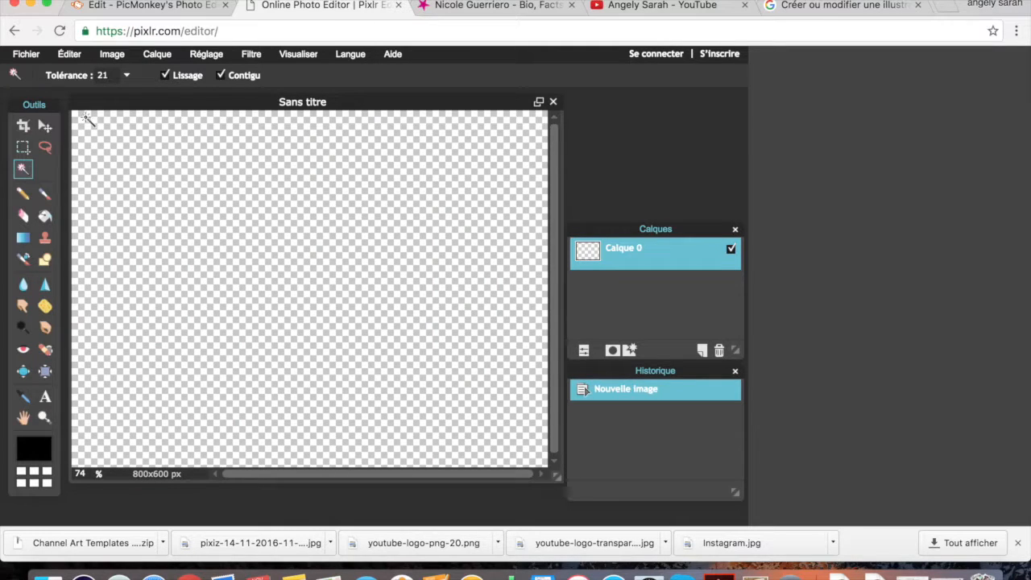
Step: Open the lips outline drawing from the EMOJI folder as a new layer in the transparent image
{"action": "left_click", "coordinate": [156, 56]}
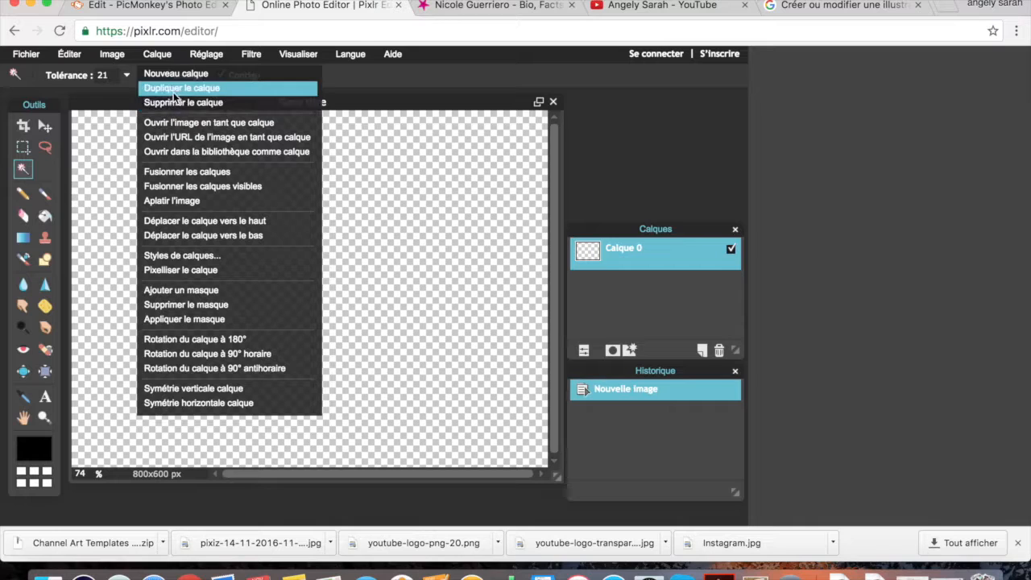
{"action": "left_click", "coordinate": [216, 125]}
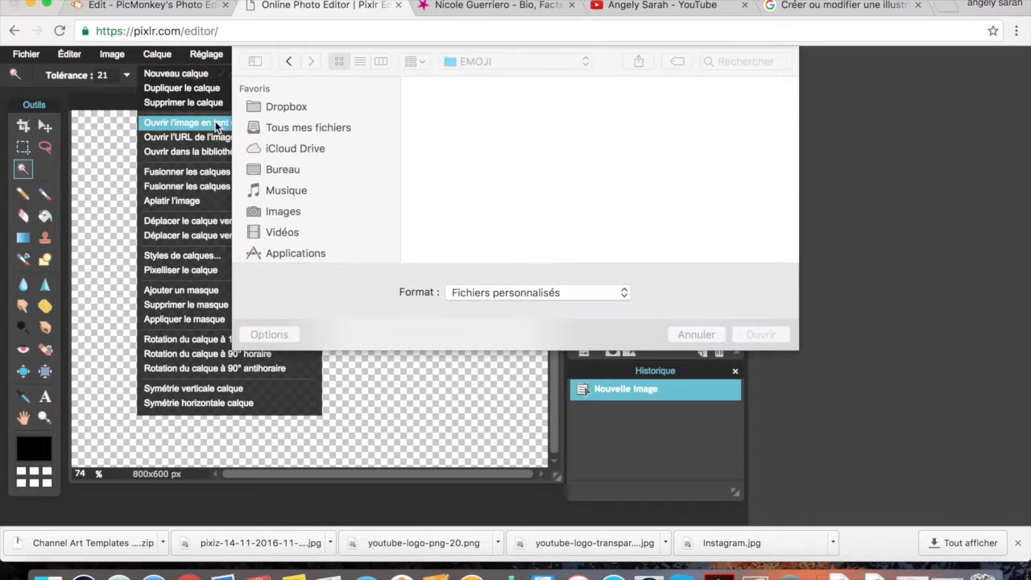
{"action": "left_click", "coordinate": [651, 111]}
{"action": "left_click", "coordinate": [762, 334]}
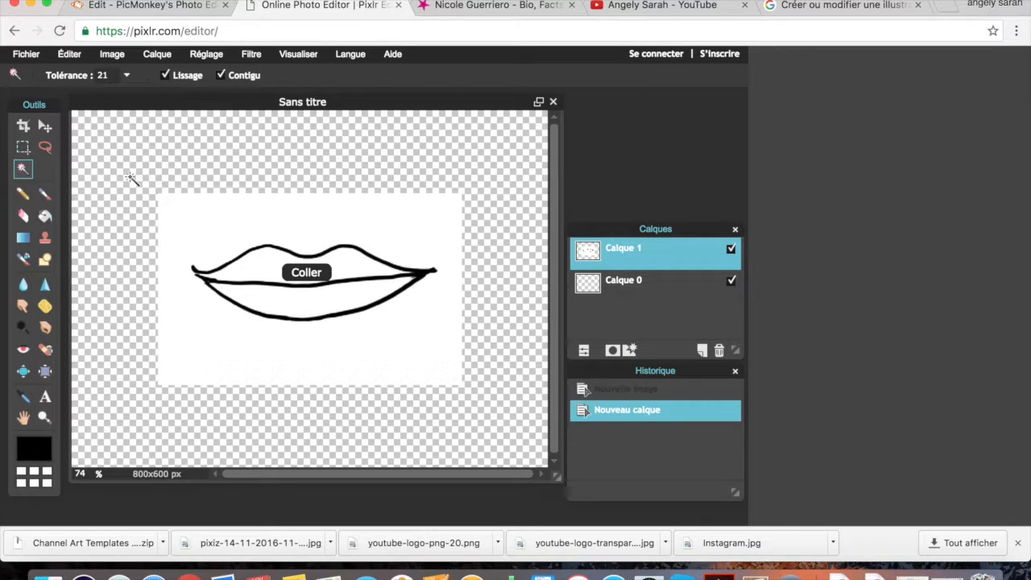
Step: Remove the white background around the lips with the magic wand and apply the outer glow (Lueur externe) style to Calque 0
{"action": "left_click", "coordinate": [238, 221]}
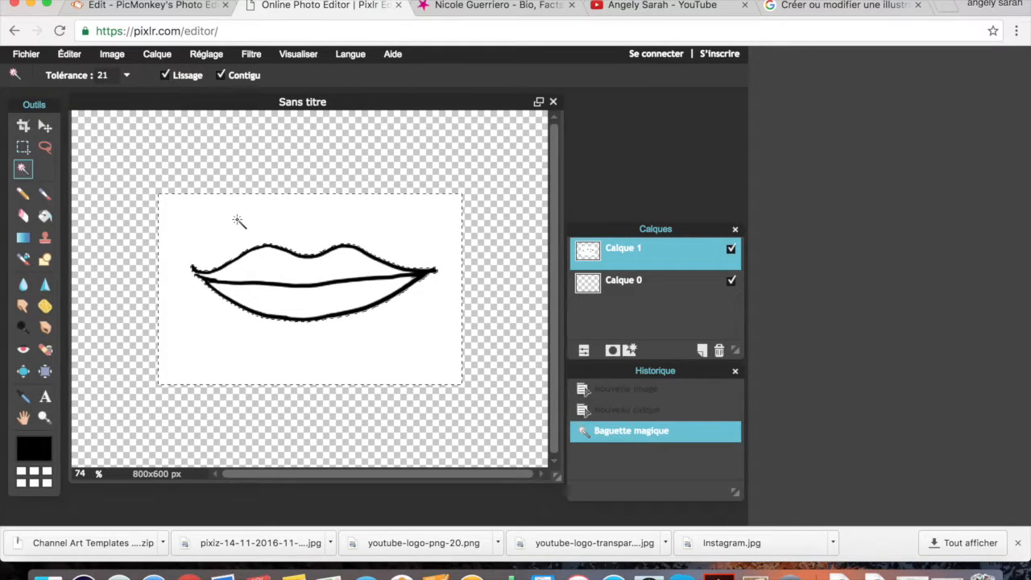
{"action": "key", "text": "Delete"}
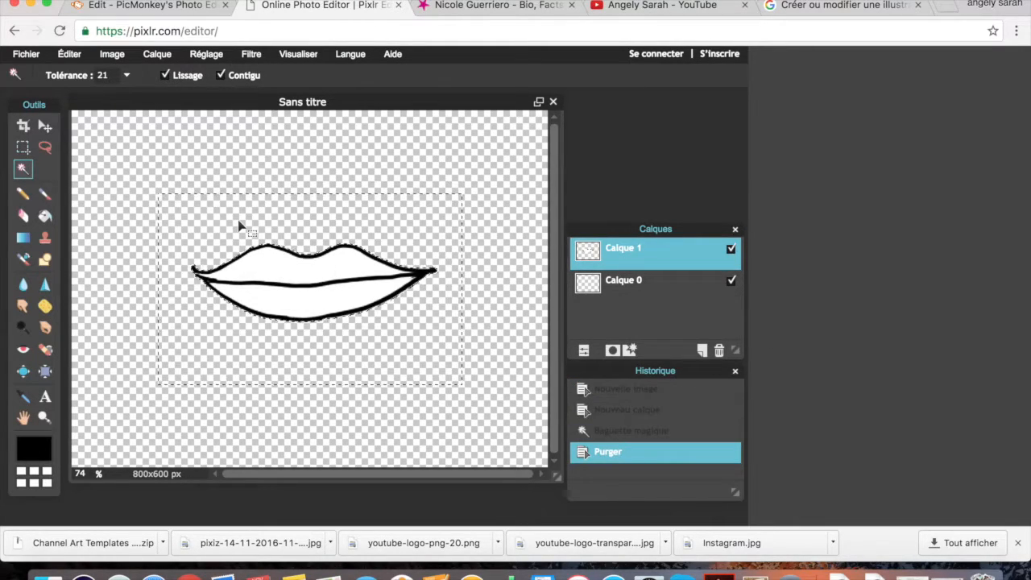
{"action": "right_click", "coordinate": [585, 290]}
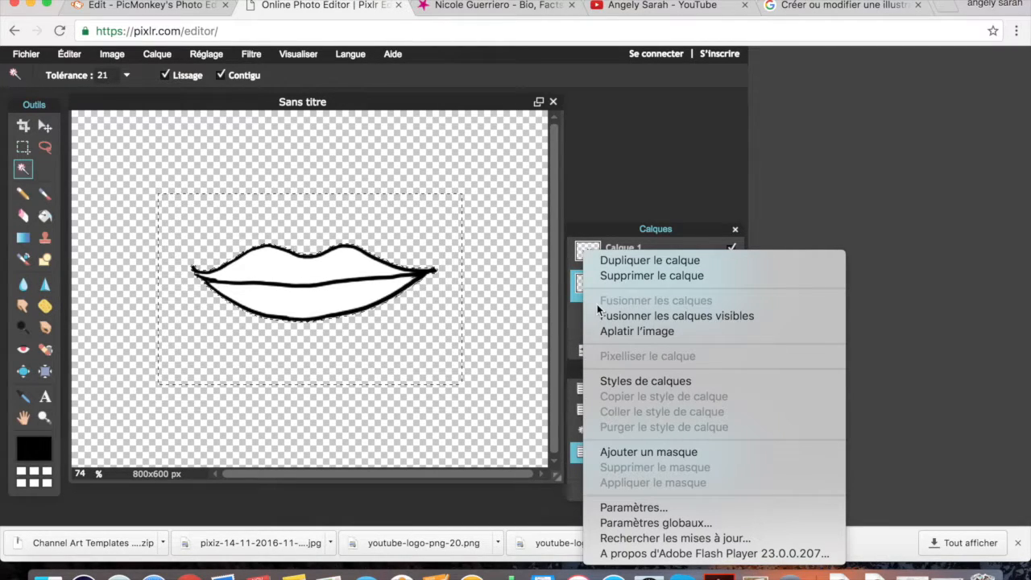
{"action": "left_click", "coordinate": [649, 382]}
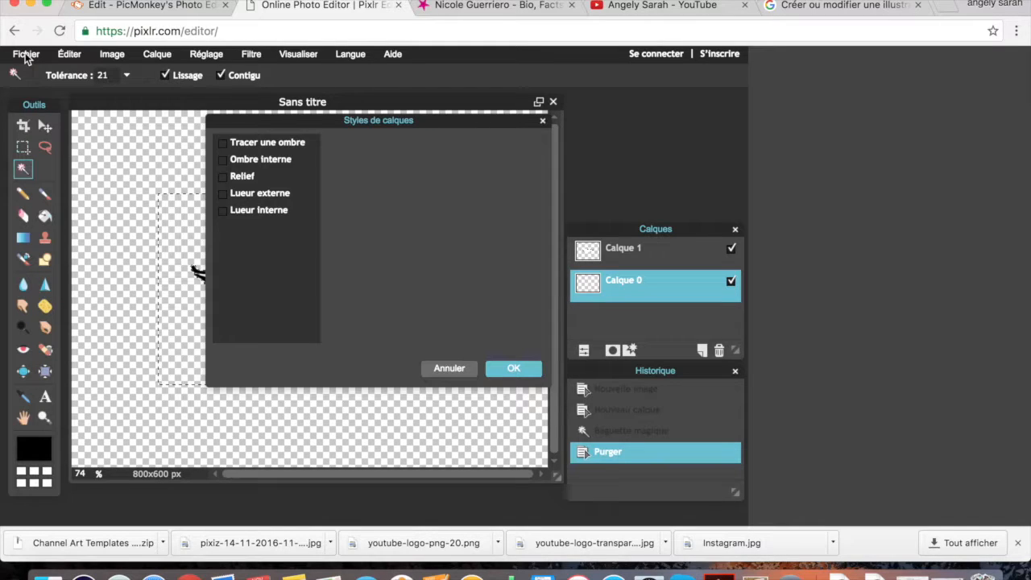
{"action": "left_click", "coordinate": [222, 194]}
{"action": "left_click", "coordinate": [515, 368]}
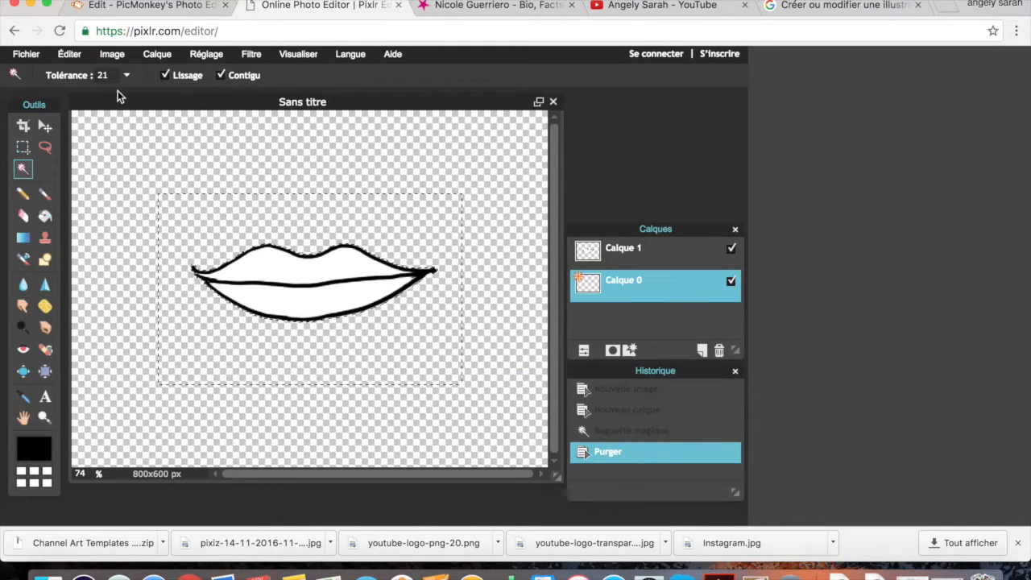
Step: Look at the available save formats for the lips image, cancel the save, and close the image without saving
{"action": "left_click", "coordinate": [42, 54]}
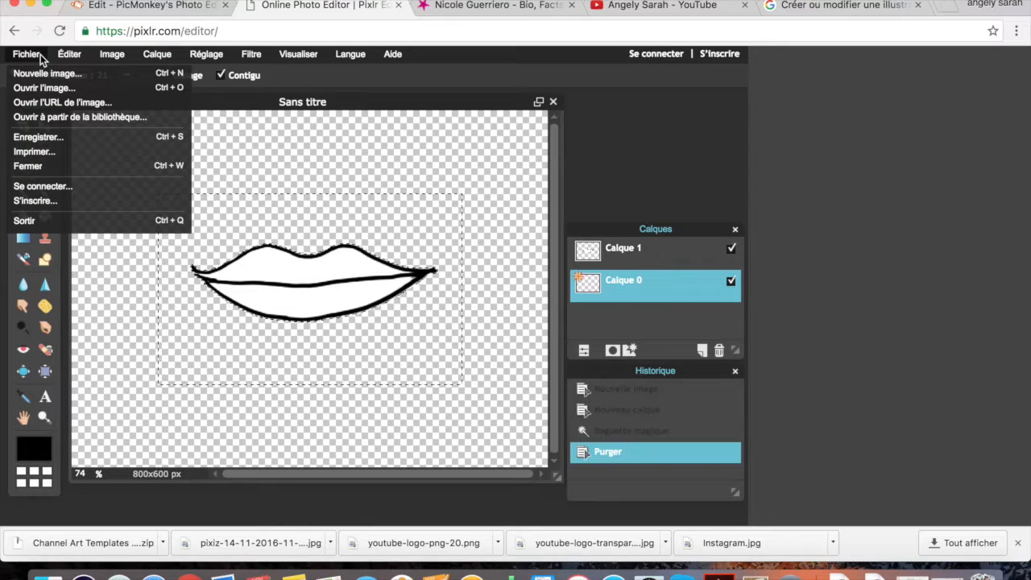
{"action": "left_click", "coordinate": [80, 139]}
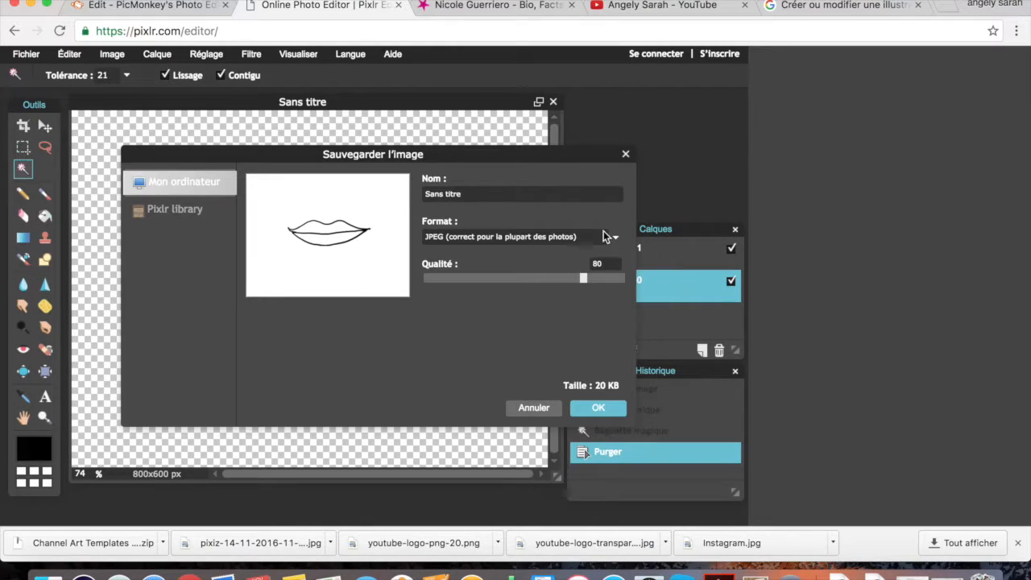
{"action": "left_click", "coordinate": [614, 242]}
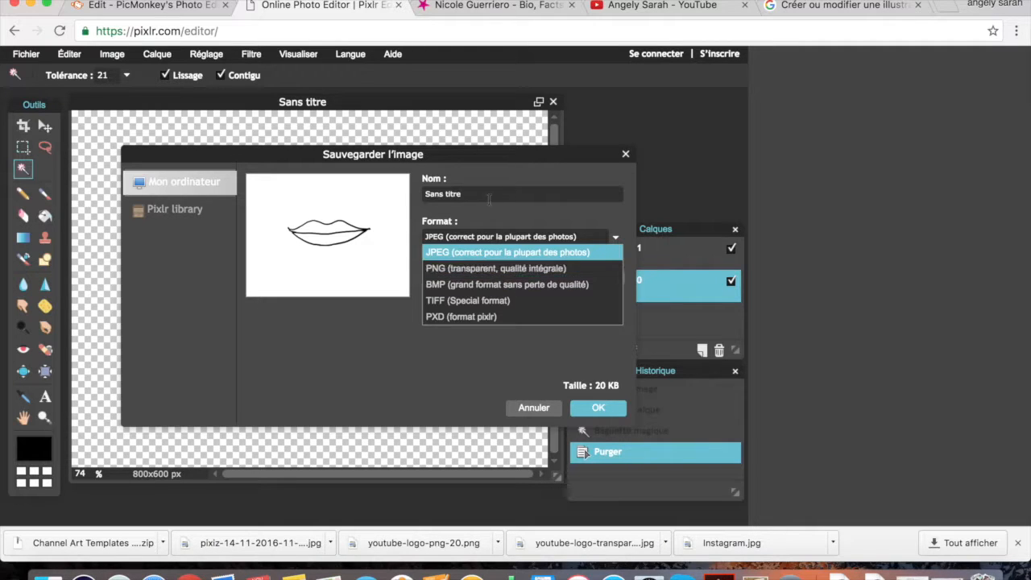
{"action": "left_click", "coordinate": [534, 408]}
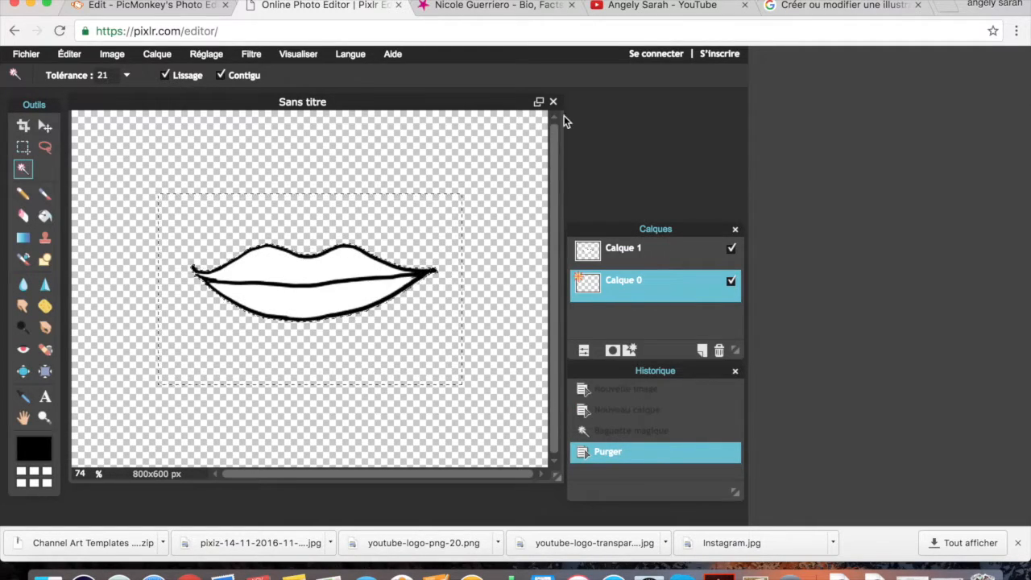
{"action": "left_click", "coordinate": [554, 101]}
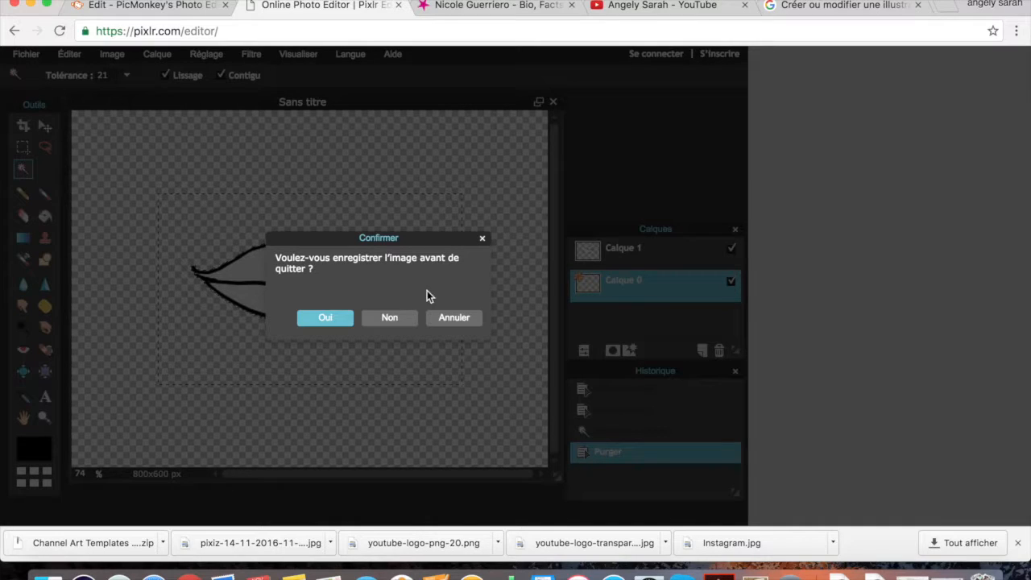
{"action": "left_click", "coordinate": [390, 319]}
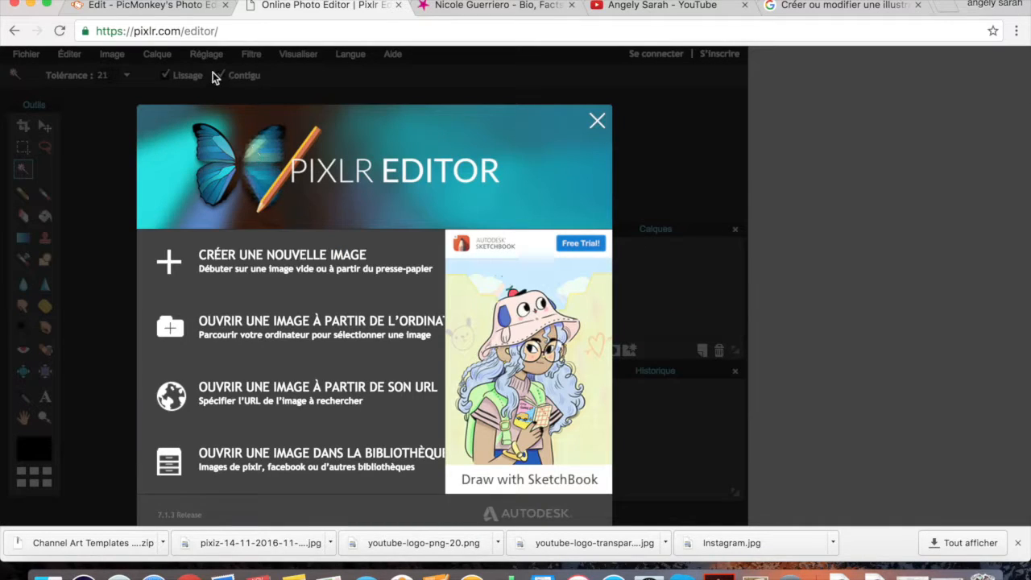
Step: Switch to PicMonkey and add the a9647d86 hearts picture from the EMOJI folder as a small overlay right after the word Santé
{"action": "left_click", "coordinate": [181, 10]}
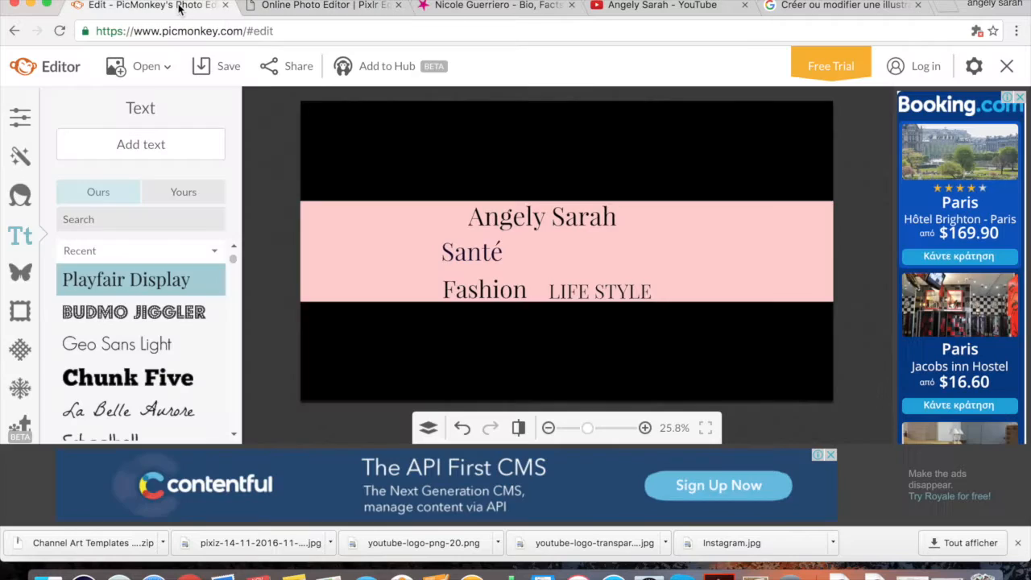
{"action": "left_click", "coordinate": [21, 273]}
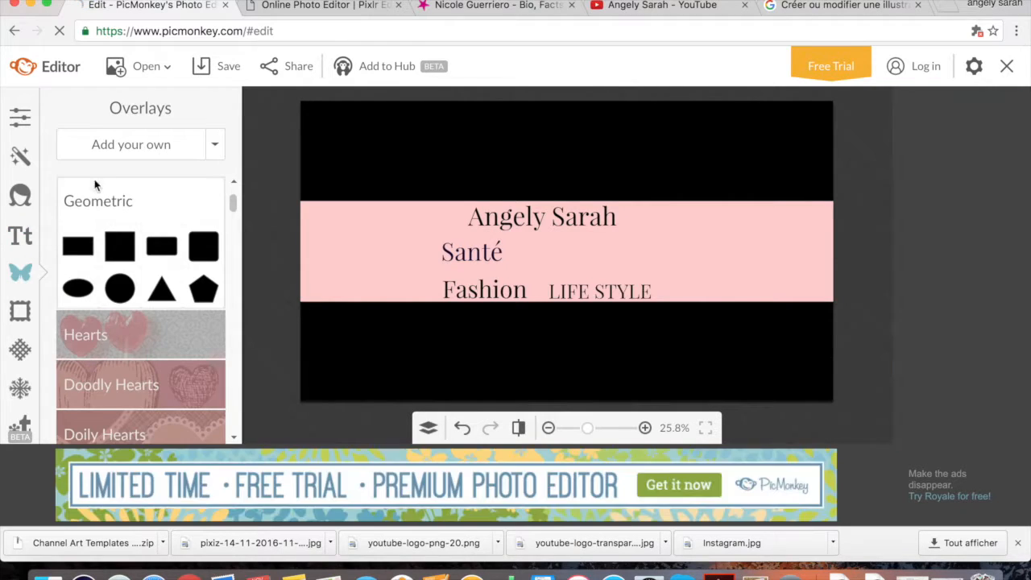
{"action": "left_click", "coordinate": [121, 147]}
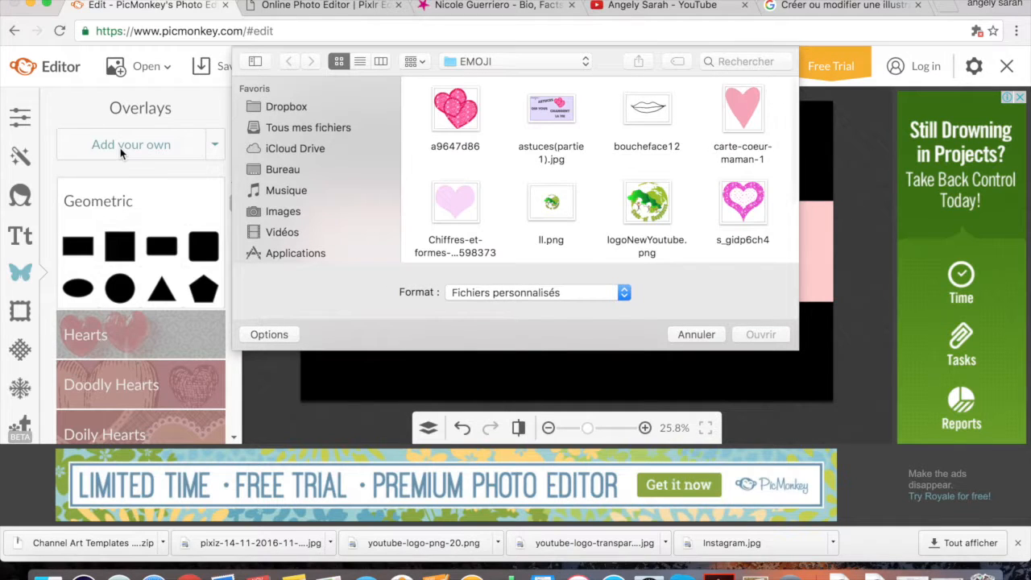
{"action": "left_click", "coordinate": [456, 121]}
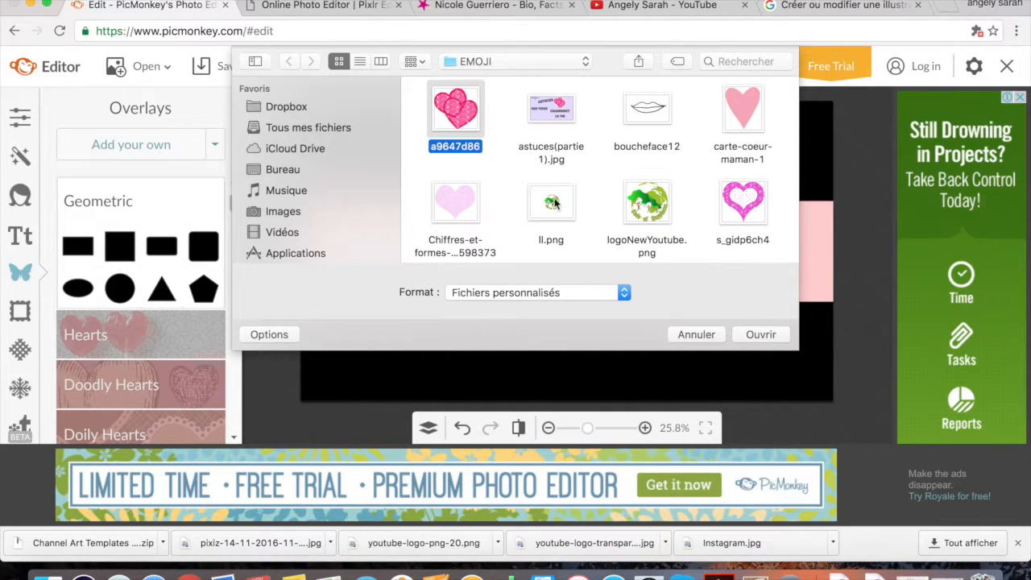
{"action": "left_click", "coordinate": [754, 338]}
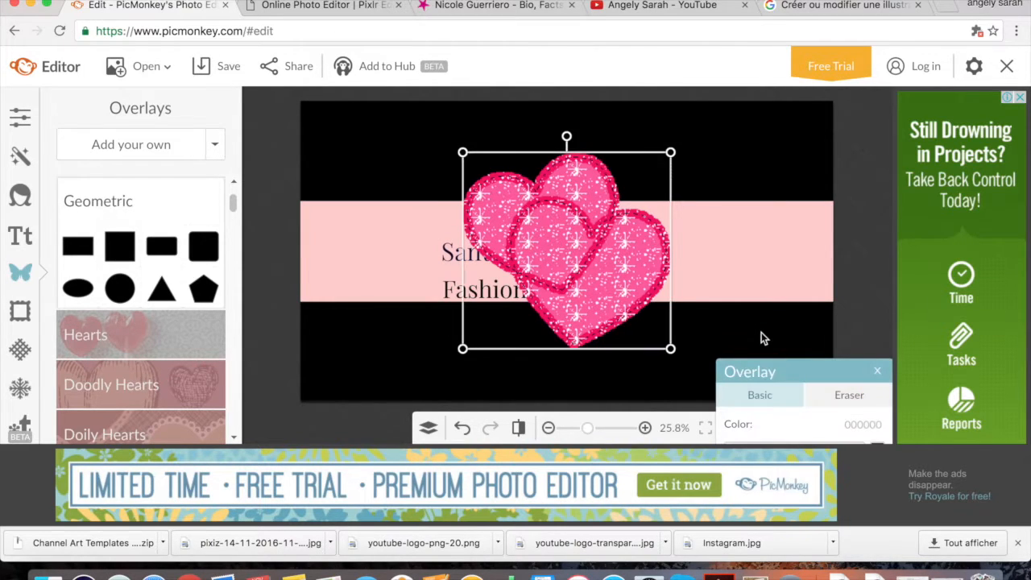
{"action": "left_click_drag", "start_coordinate": [669, 349], "coordinate": [515, 253]}
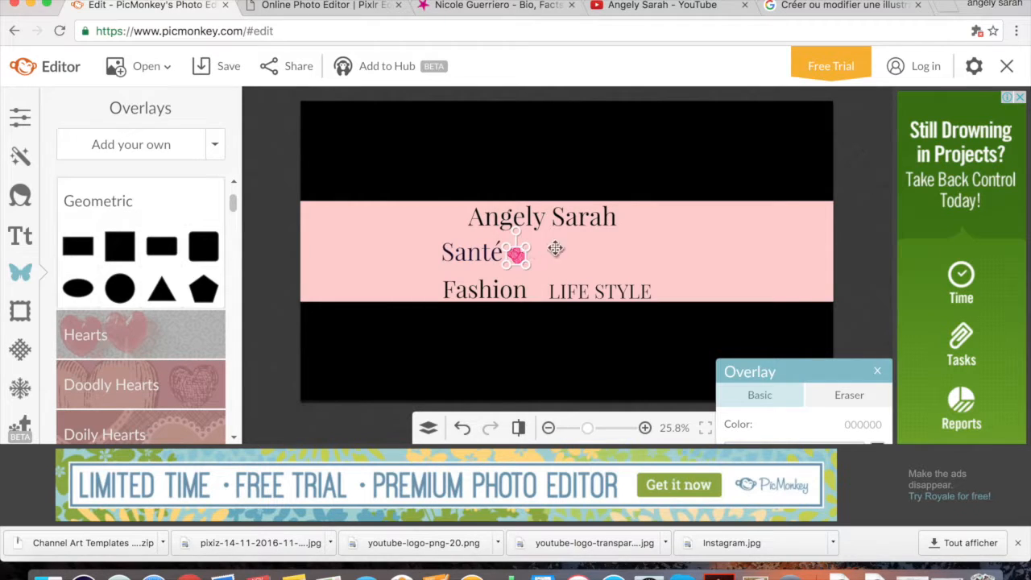
{"action": "left_click", "coordinate": [615, 248]}
{"action": "left_click", "coordinate": [717, 240]}
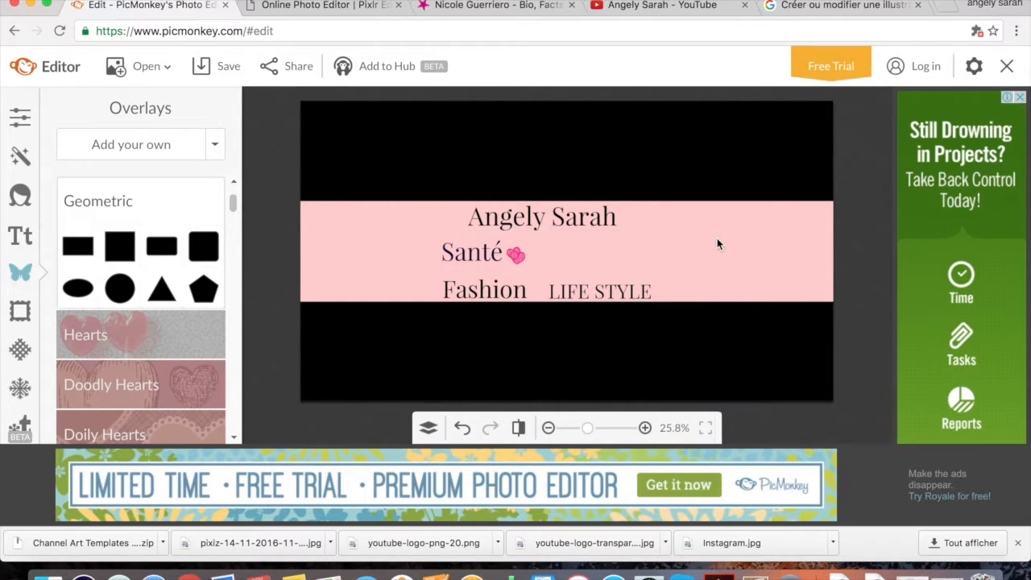
Step: Add the a9647d86 hearts picture again as an overlay, shrunk and placed just before the word Fashion
{"action": "left_click", "coordinate": [179, 145]}
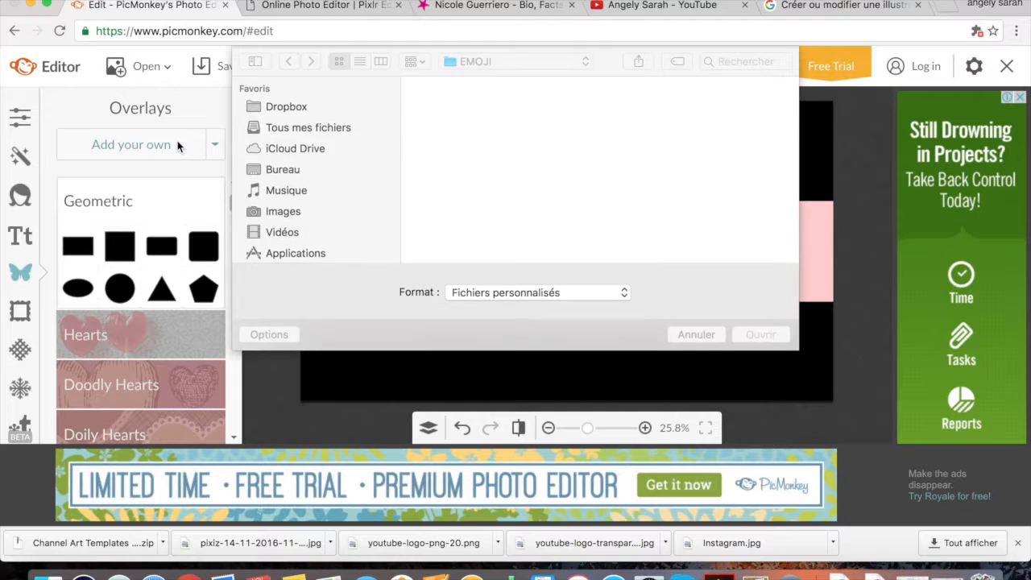
{"action": "left_click", "coordinate": [456, 121]}
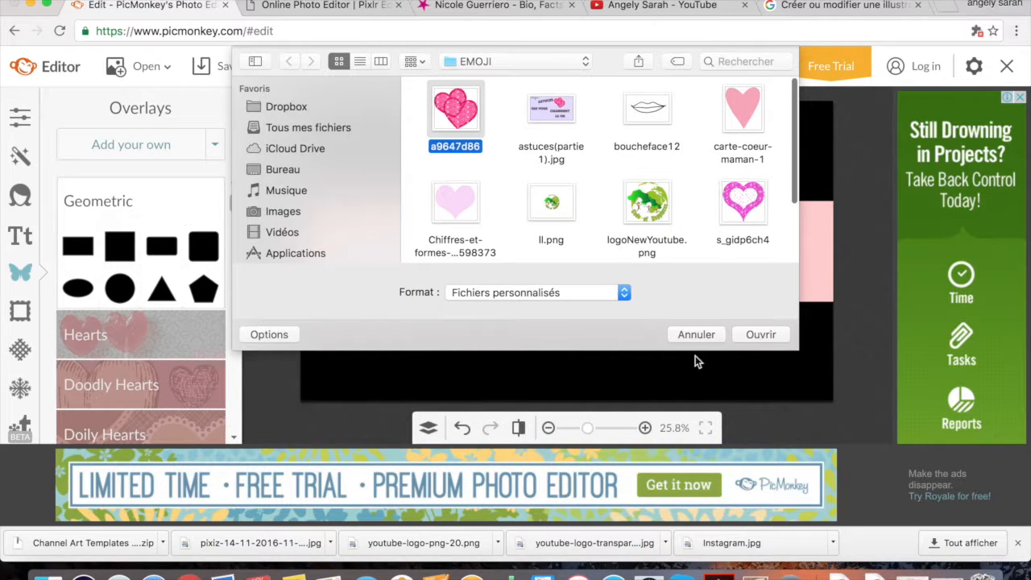
{"action": "left_click", "coordinate": [757, 335]}
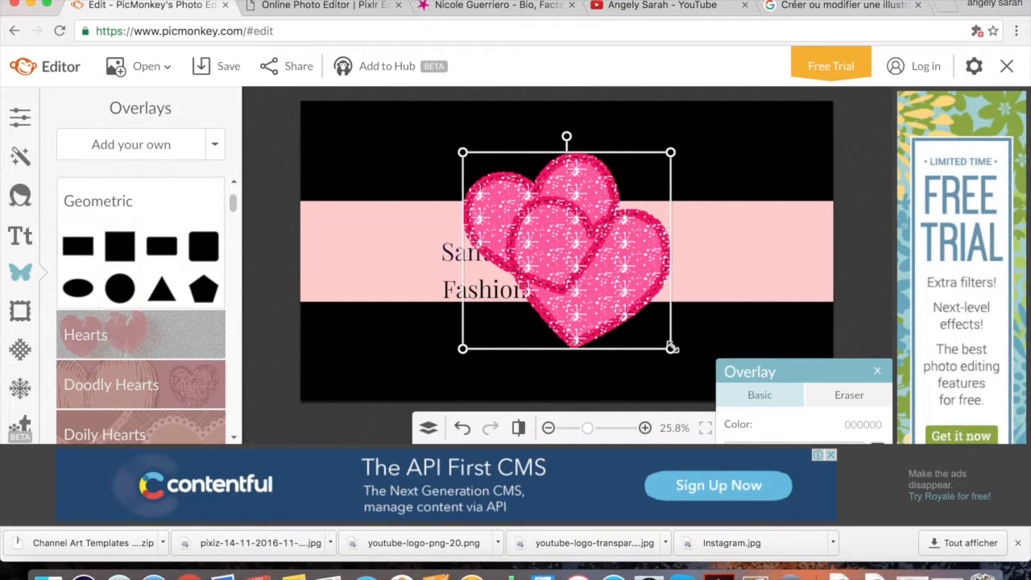
{"action": "left_click_drag", "start_coordinate": [671, 348], "coordinate": [434, 290]}
{"action": "left_click", "coordinate": [653, 255]}
Step: Add a third a9647d86 hearts overlay, shrunk to fit between the words Fashion and LIFE STYLE
{"action": "left_click", "coordinate": [98, 148]}
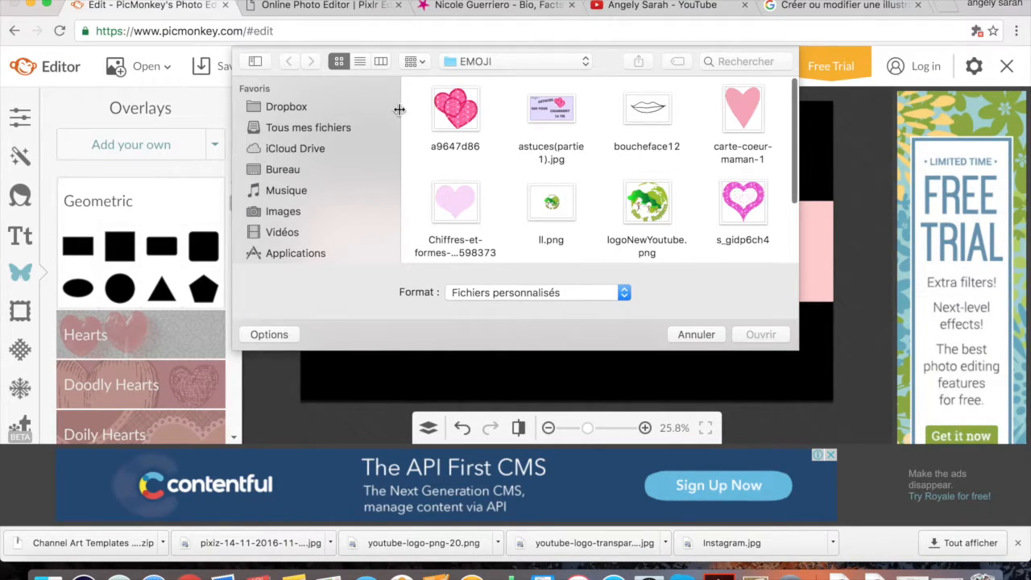
{"action": "left_click", "coordinate": [455, 117]}
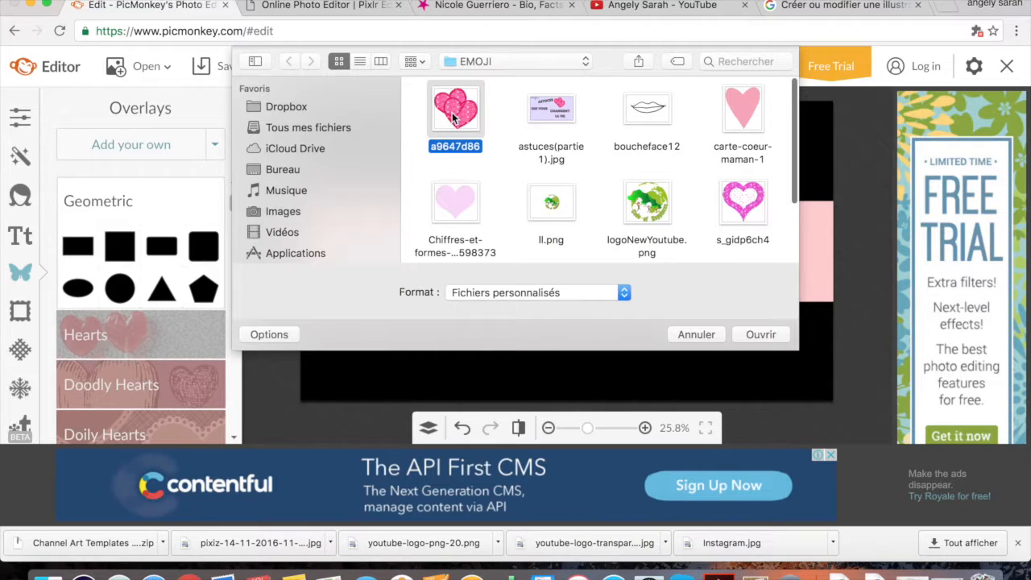
{"action": "left_click", "coordinate": [765, 334]}
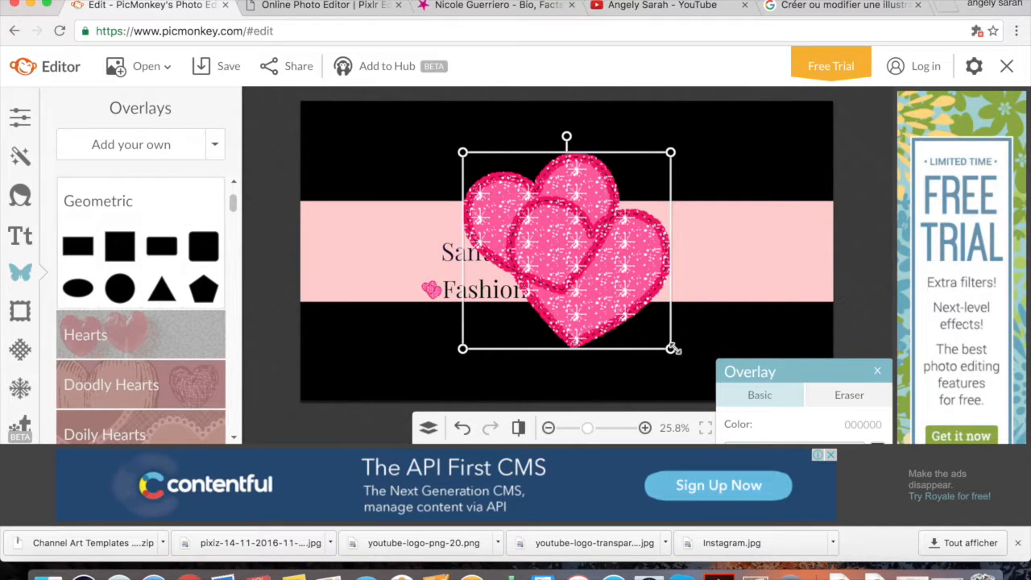
{"action": "left_click_drag", "start_coordinate": [671, 348], "coordinate": [533, 290]}
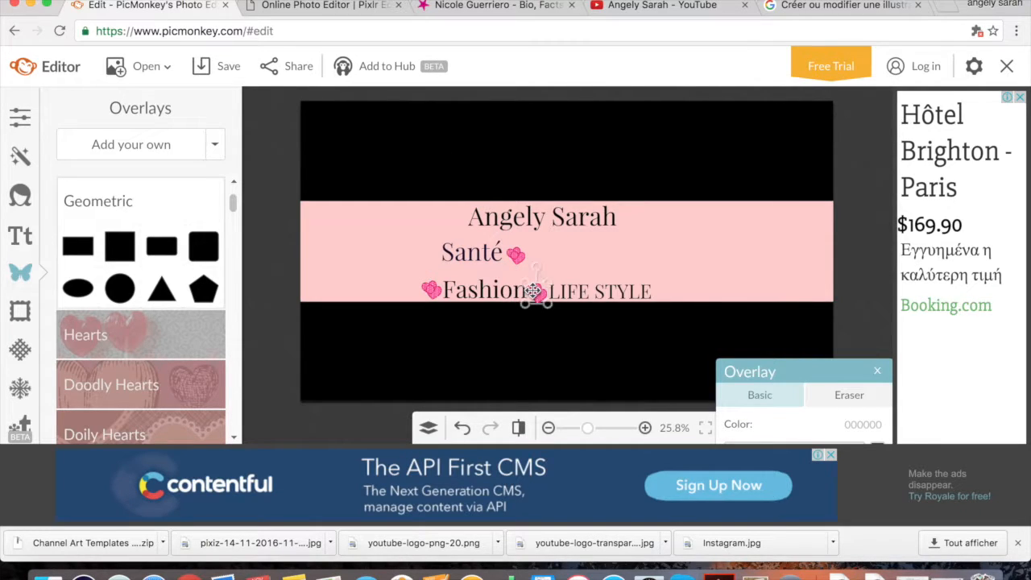
{"action": "left_click", "coordinate": [679, 250]}
{"action": "left_click", "coordinate": [536, 300]}
{"action": "left_click_drag", "start_coordinate": [554, 308], "coordinate": [548, 303]}
{"action": "left_click", "coordinate": [591, 263]}
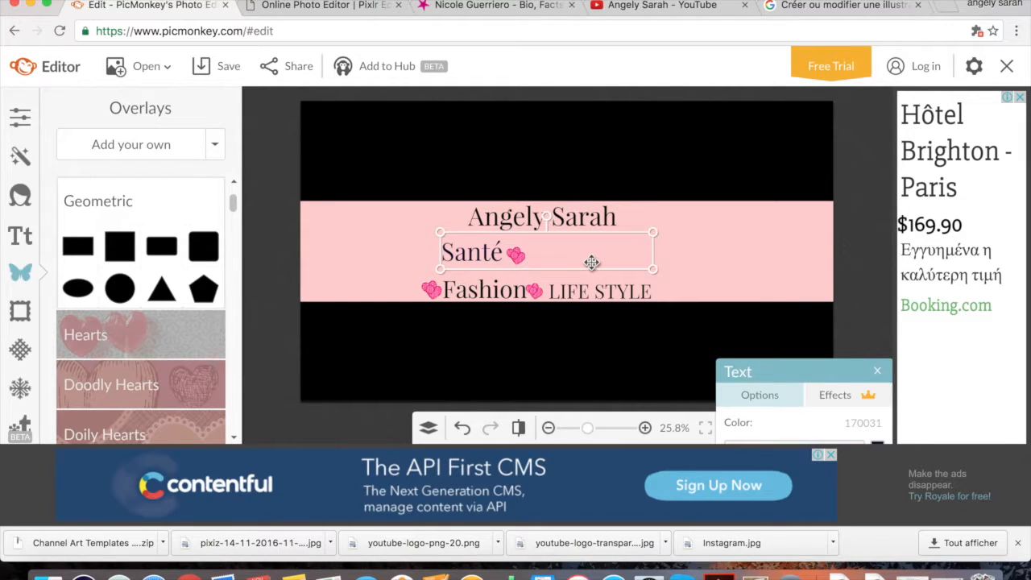
{"action": "left_click", "coordinate": [700, 246]}
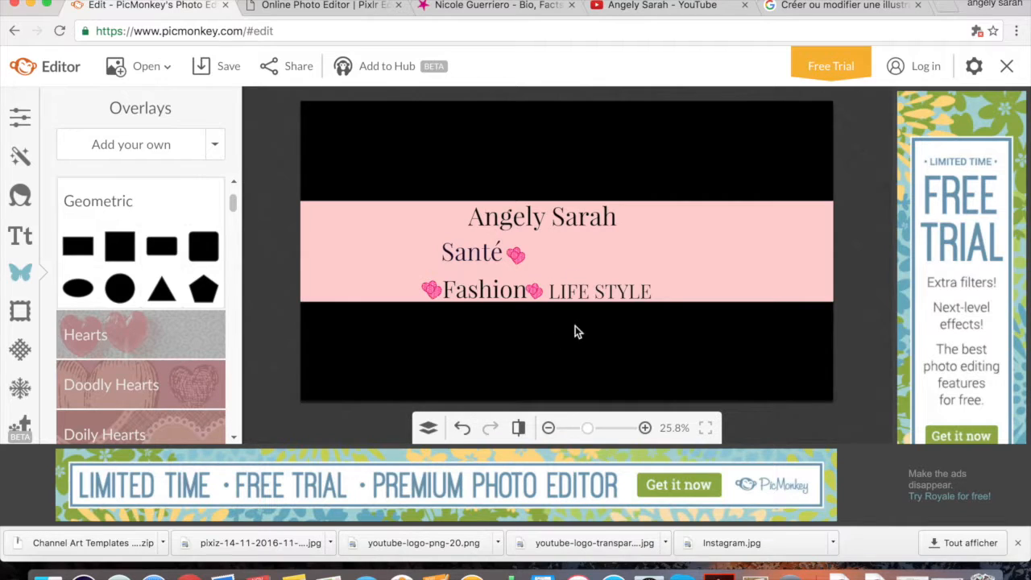
Step: Enlarge the LIFE STYLE text slightly so it sits closer to the hearts, leaving its wording as is
{"action": "left_click", "coordinate": [596, 294]}
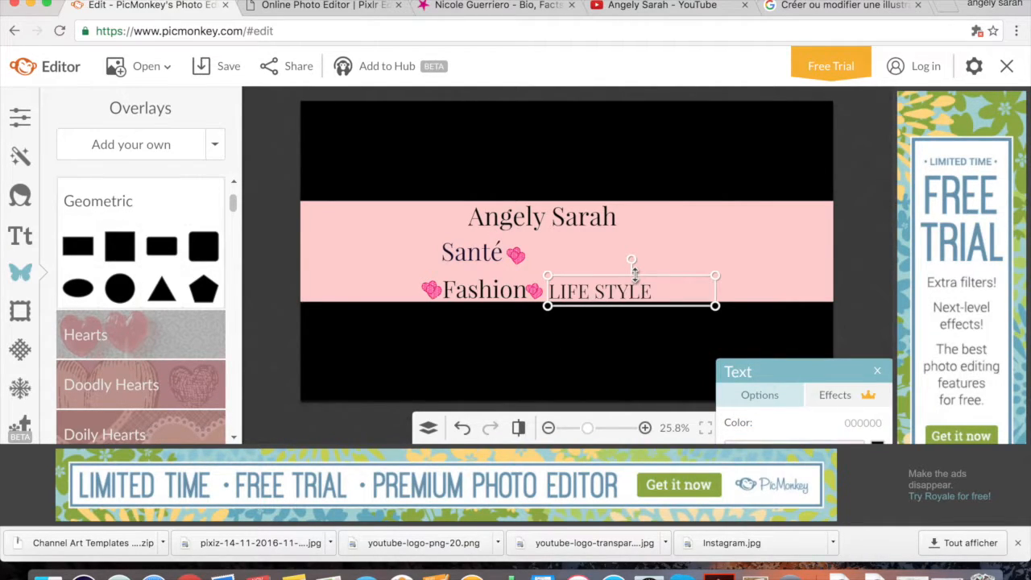
{"action": "left_click_drag", "start_coordinate": [635, 274], "coordinate": [635, 272]}
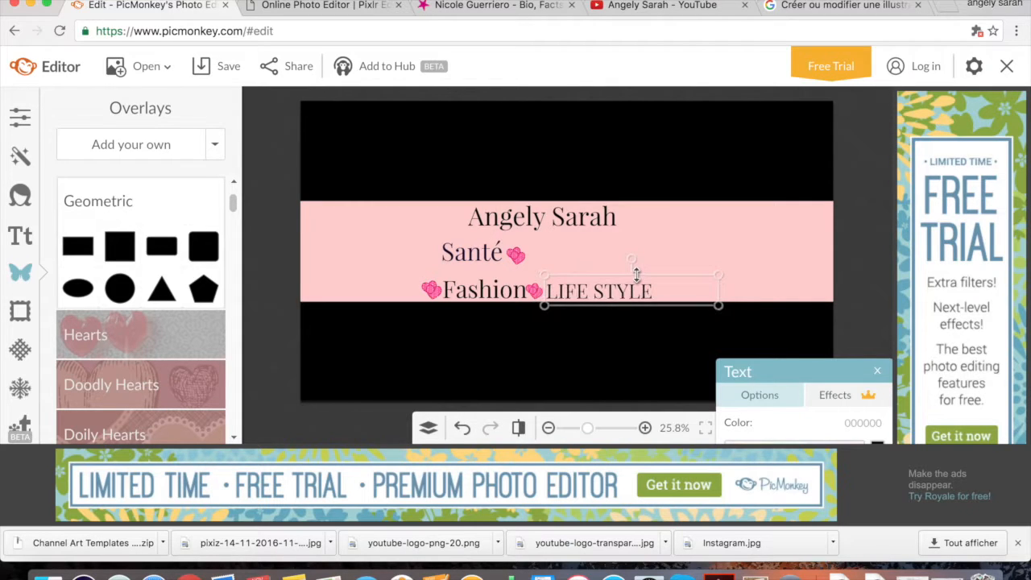
{"action": "double_click", "coordinate": [631, 278]}
{"action": "left_click", "coordinate": [627, 258]}
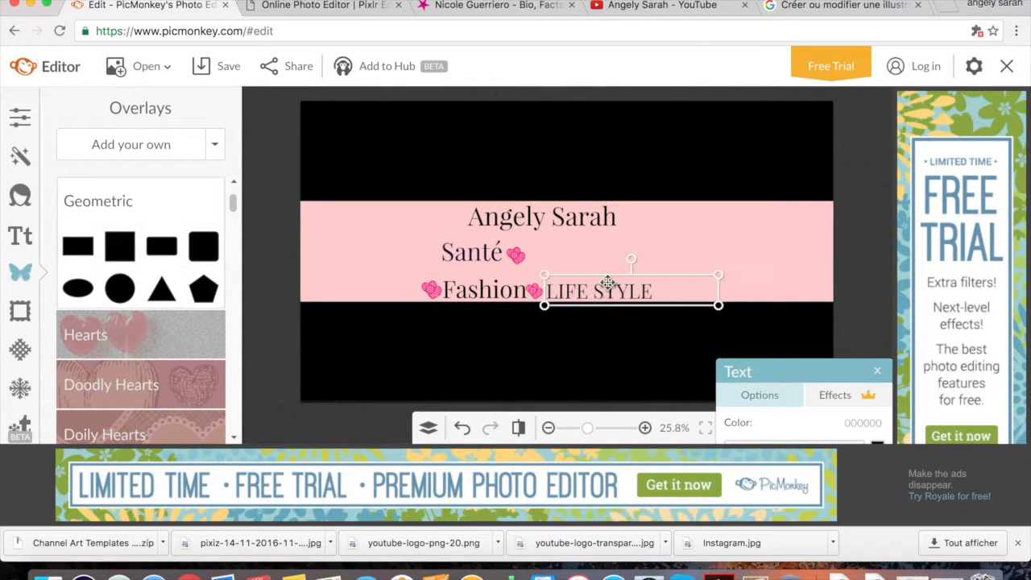
{"action": "double_click", "coordinate": [629, 293]}
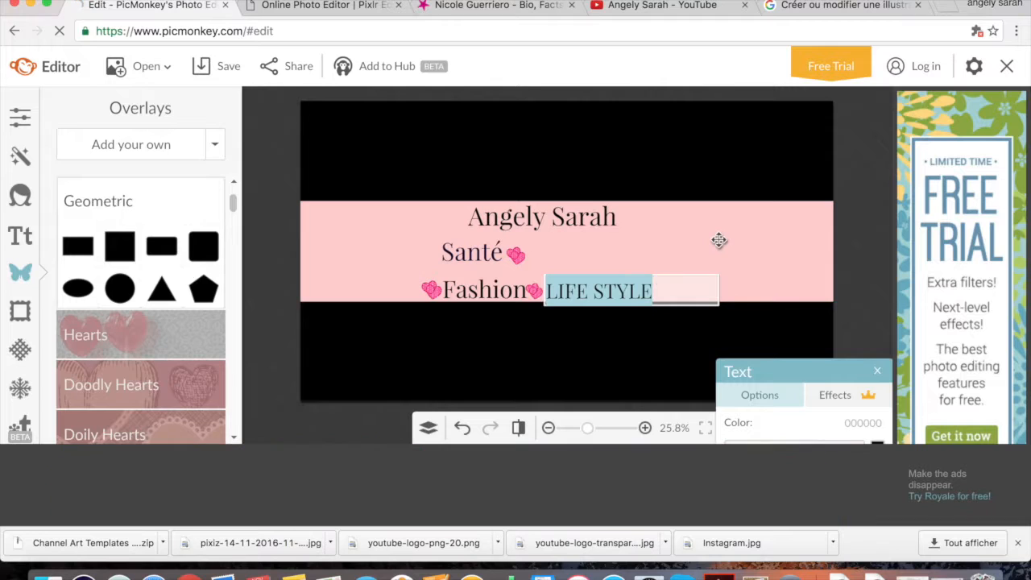
{"action": "left_click", "coordinate": [840, 258]}
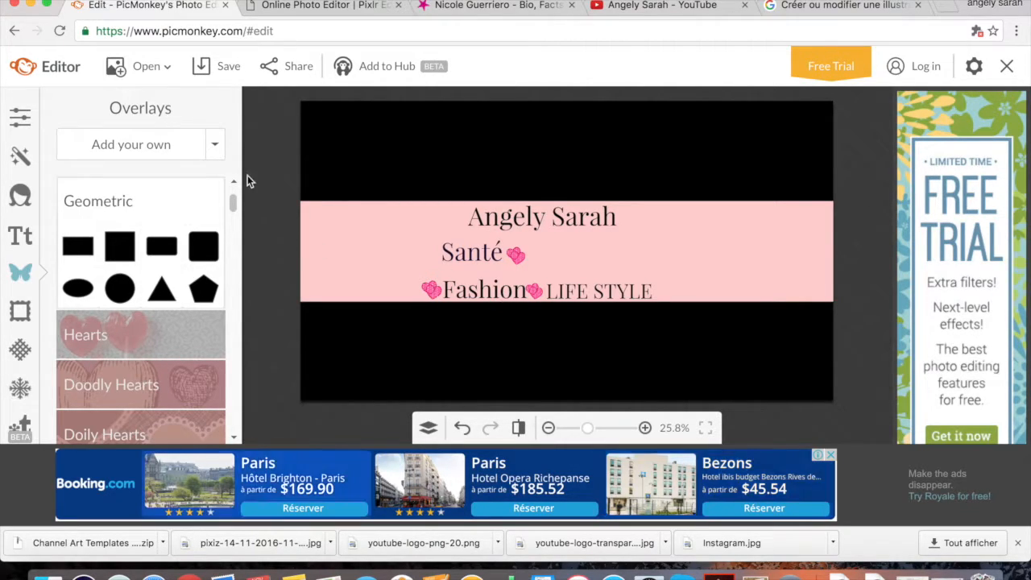
Step: Save the banner to the computer as a Sean-quality JPG named Channel Art Template (Fireworks)TTjpg in the Bureau folder
{"action": "left_click", "coordinate": [228, 67]}
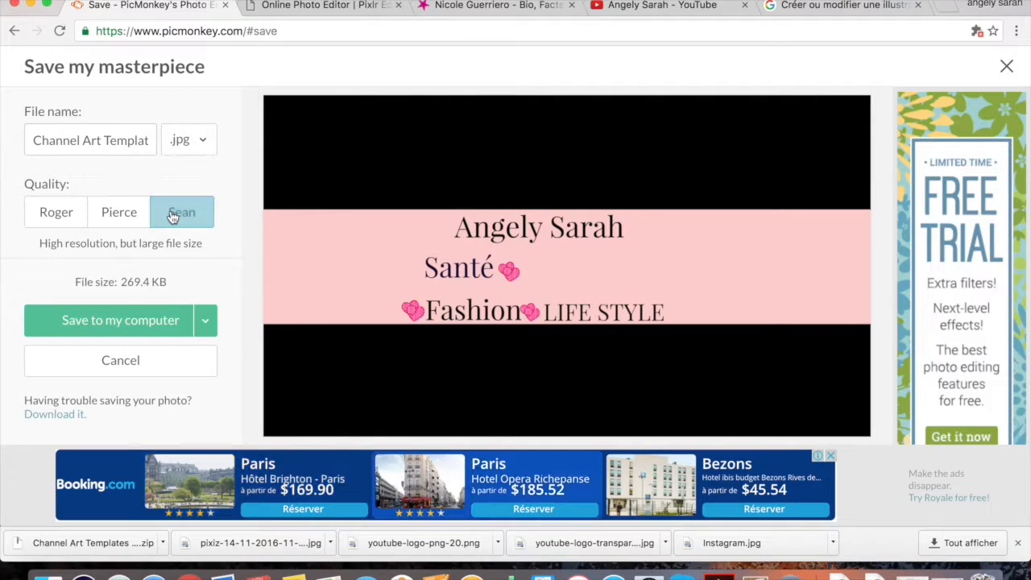
{"action": "left_click", "coordinate": [110, 322]}
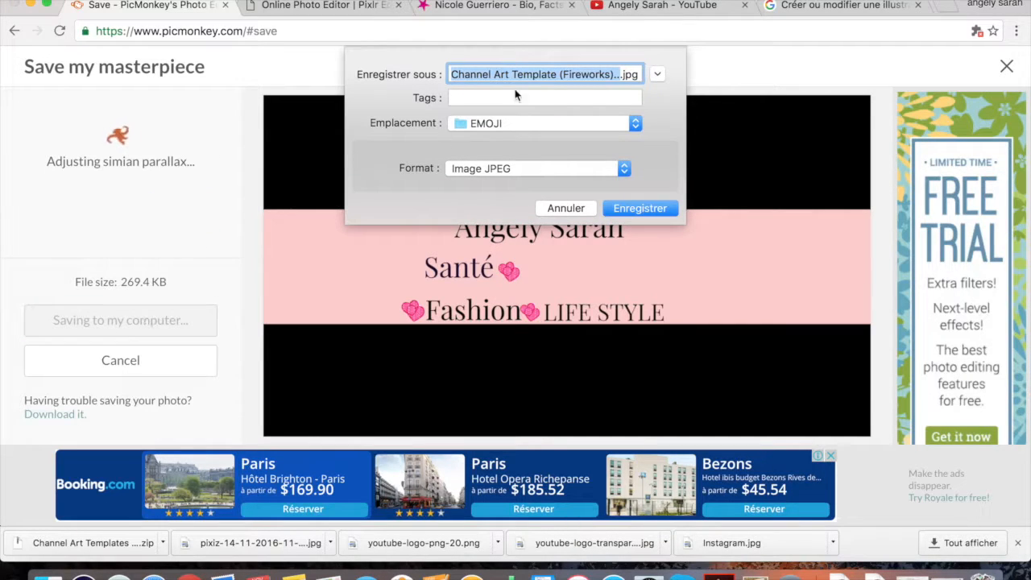
{"action": "left_click", "coordinate": [624, 74]}
{"action": "key", "text": "BackSpace"}
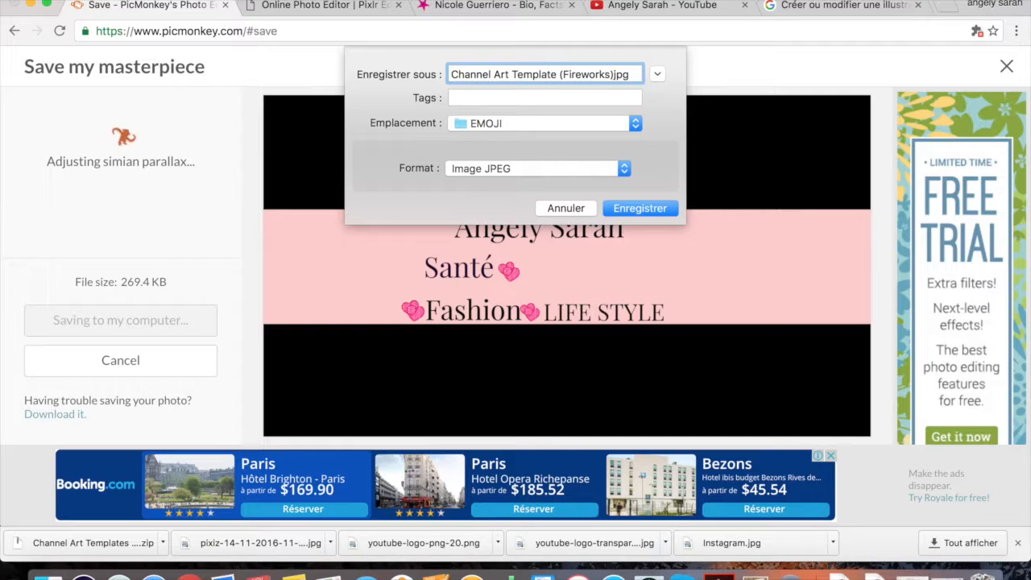
{"action": "type", "text": "TT"}
{"action": "left_click", "coordinate": [634, 126]}
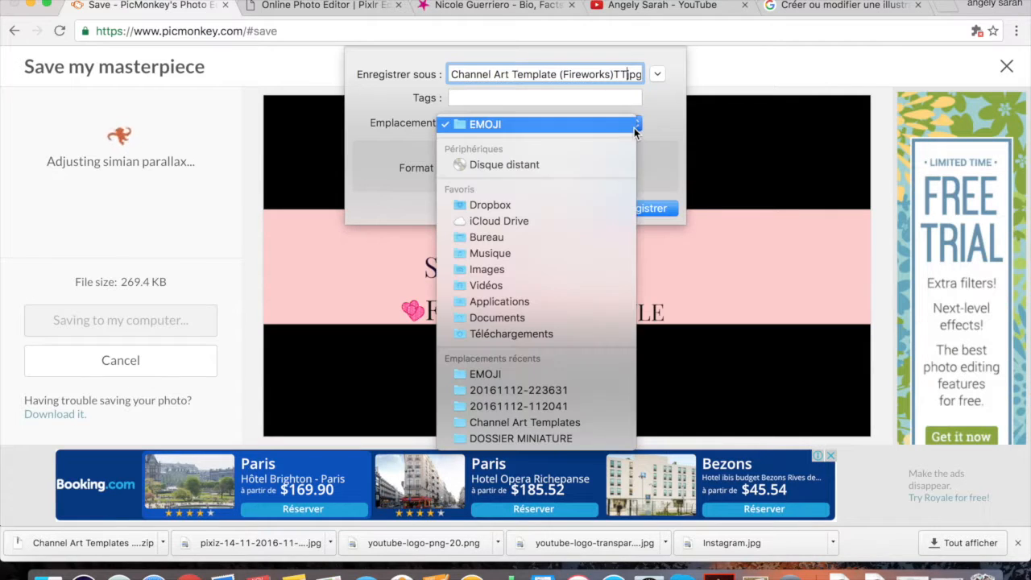
{"action": "left_click", "coordinate": [548, 234]}
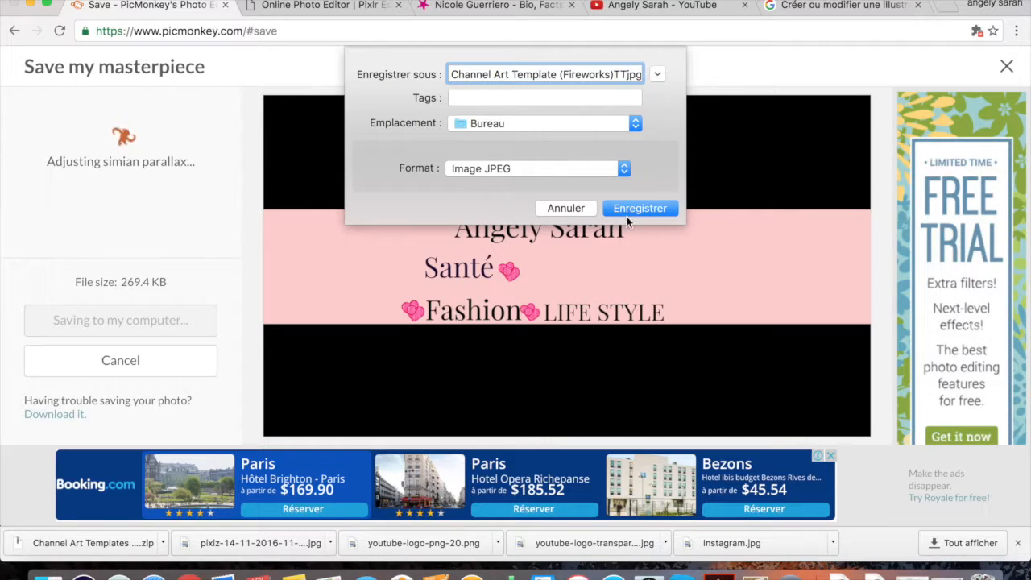
{"action": "left_click", "coordinate": [650, 212]}
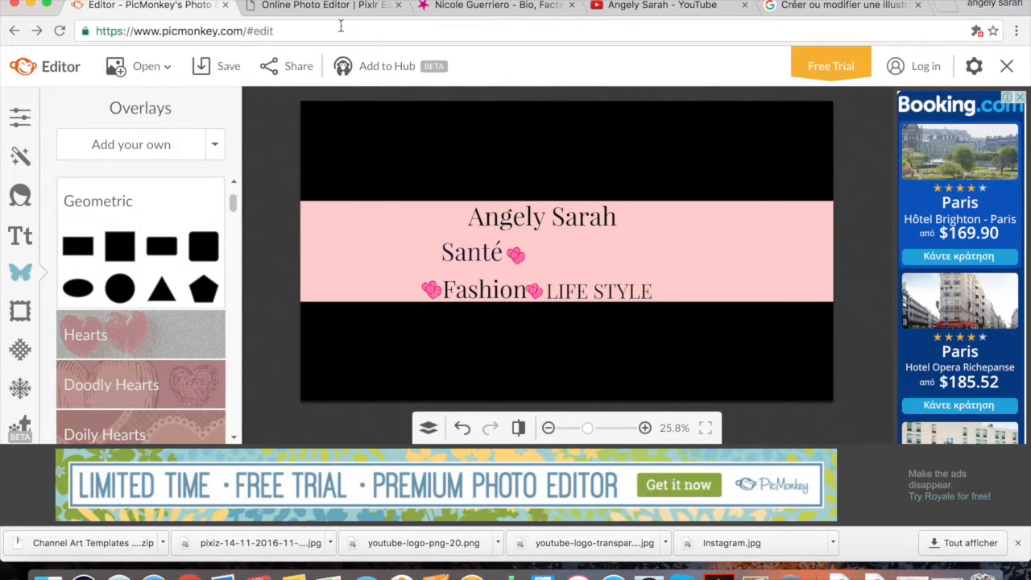
Step: Switch to the YouTube channel page, dismiss the open channel art dialog and reopen it for editing the channel illustration
{"action": "left_click", "coordinate": [655, 8]}
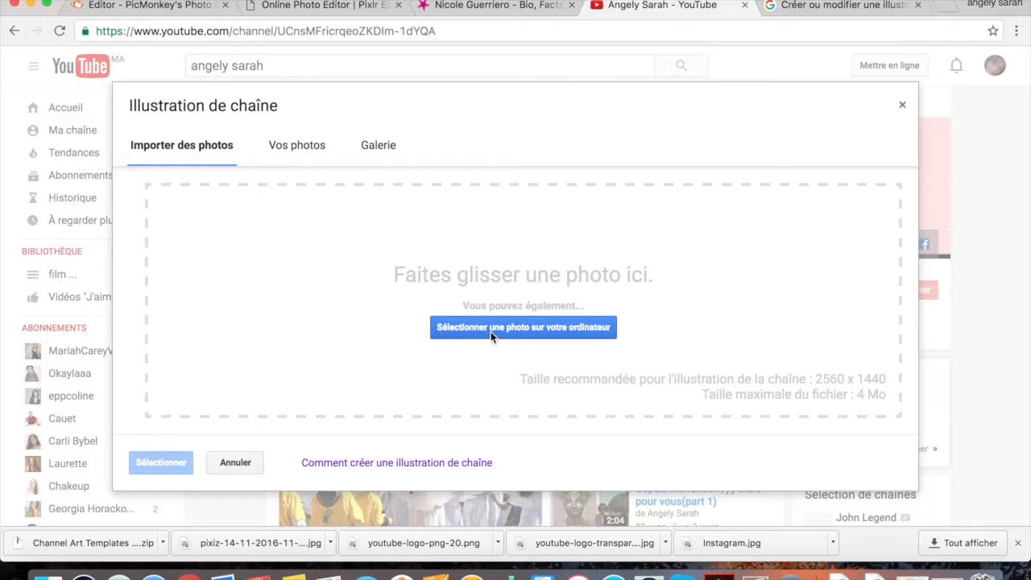
{"action": "left_click", "coordinate": [904, 108]}
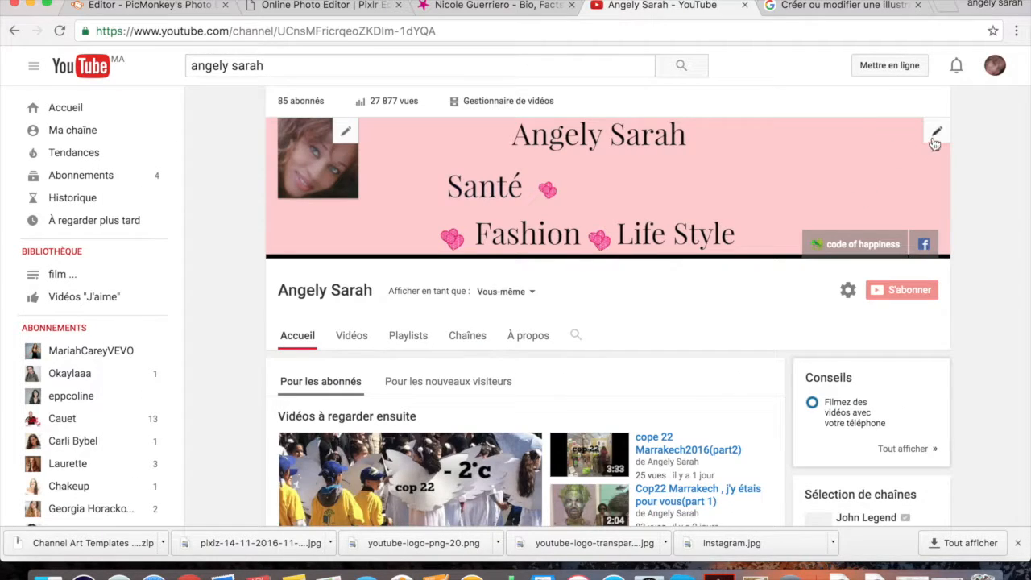
{"action": "left_click", "coordinate": [936, 137]}
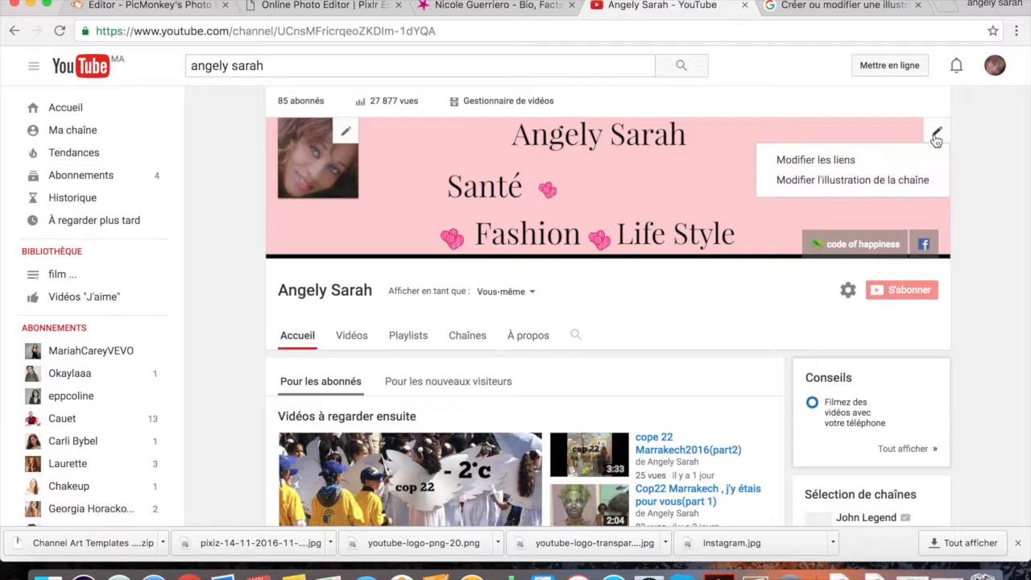
{"action": "left_click", "coordinate": [879, 179]}
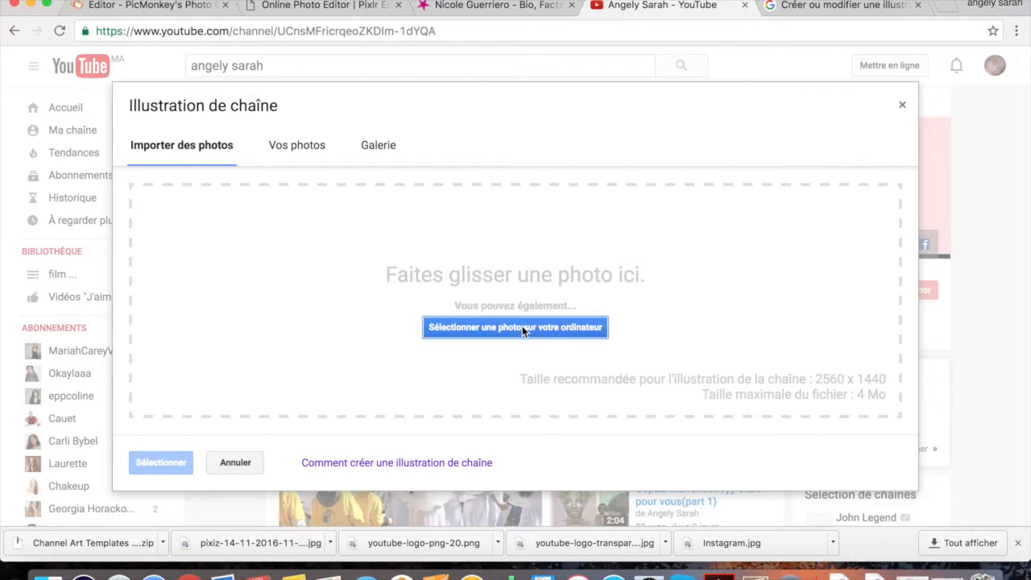
Step: Upload Channel Art Template (Fireworks)---.png from Tous mes fichiers as the channel art to preview it on the different devices
{"action": "left_click", "coordinate": [522, 327]}
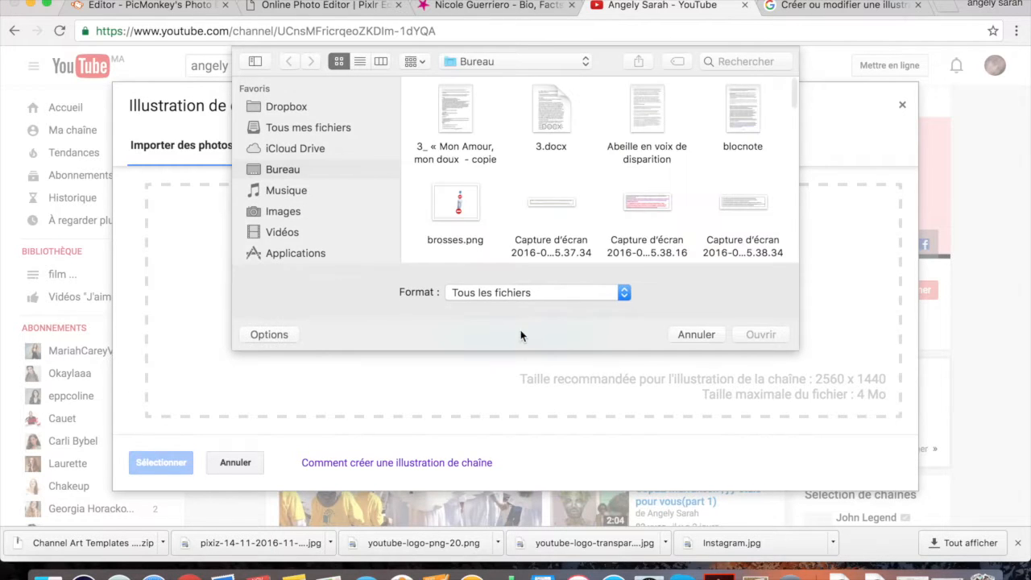
{"action": "left_click", "coordinate": [354, 134]}
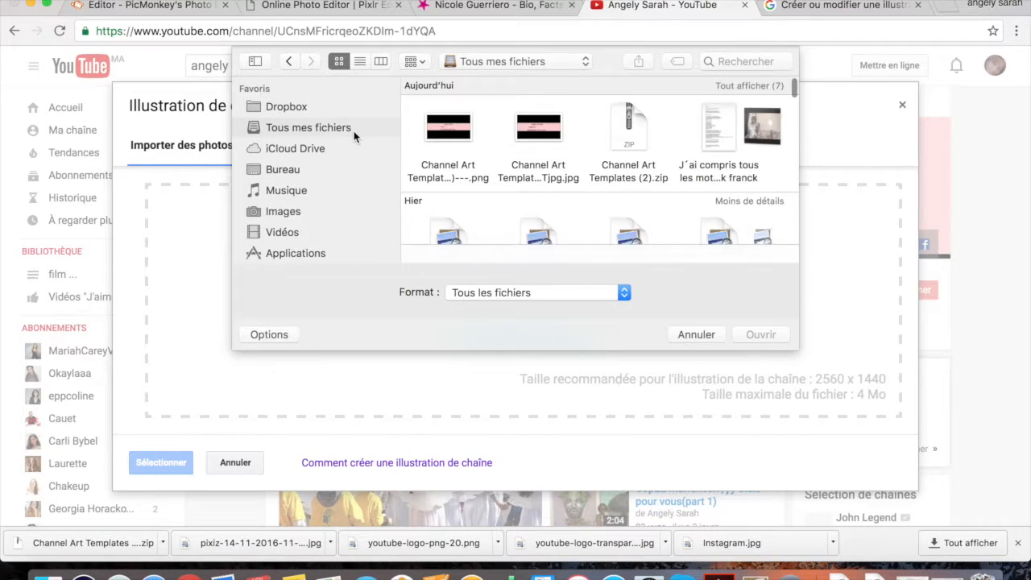
{"action": "left_click", "coordinate": [462, 131]}
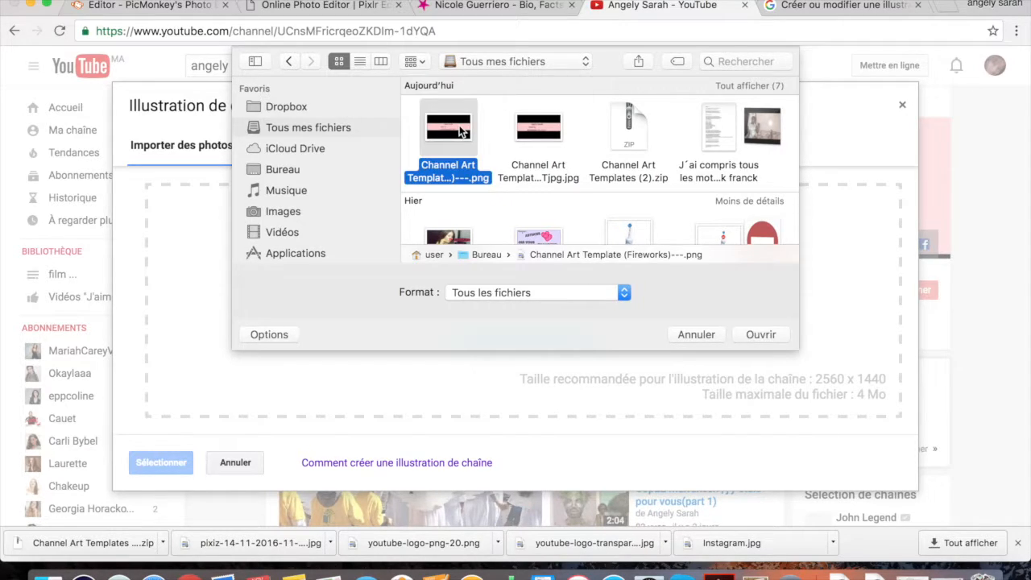
{"action": "left_click", "coordinate": [759, 335]}
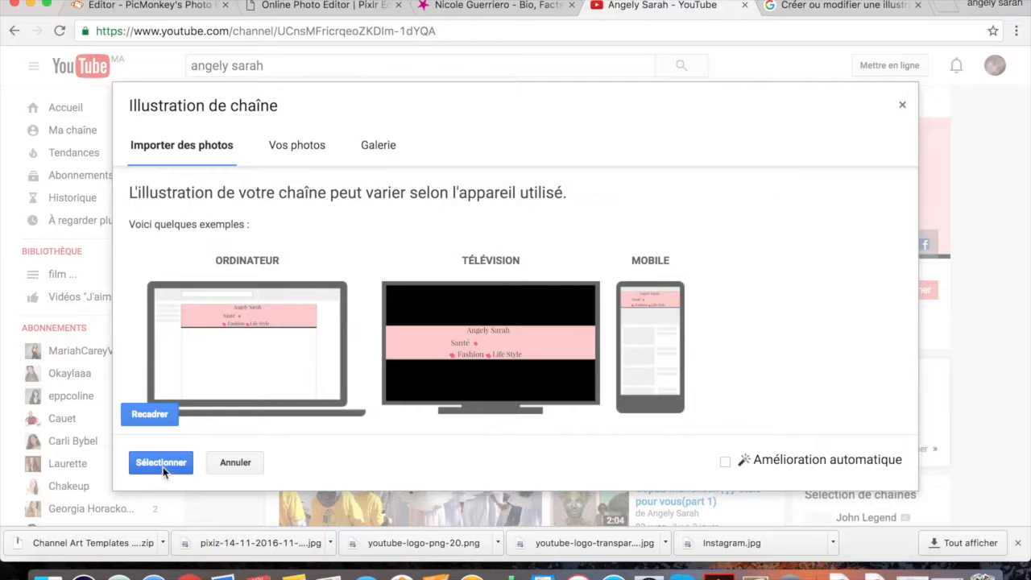
Step: Examine the crop area of the uploaded banner and close the channel art dialog without applying the image
{"action": "left_click", "coordinate": [159, 416]}
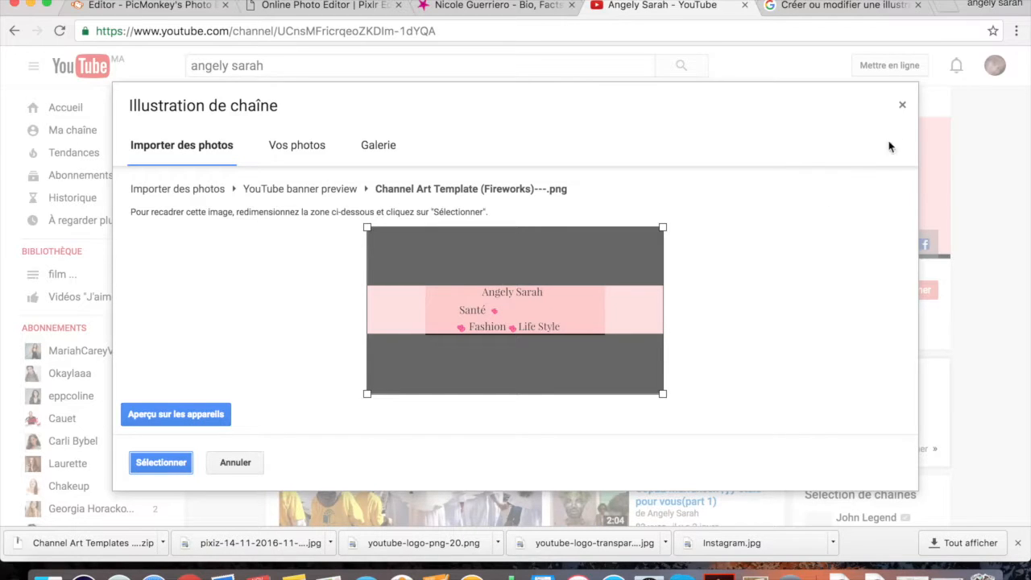
{"action": "left_click", "coordinate": [903, 108]}
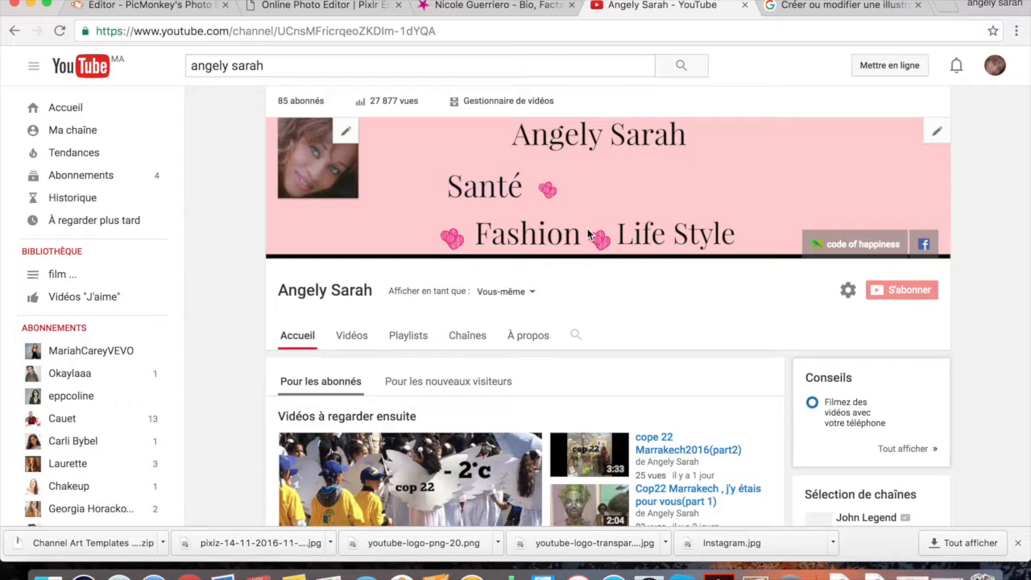
{"action": "scroll", "coordinate": [756, 144], "scroll_direction": "down", "scroll_amount": 1}
{"action": "scroll", "coordinate": [755, 144], "scroll_direction": "up", "scroll_amount": 1}
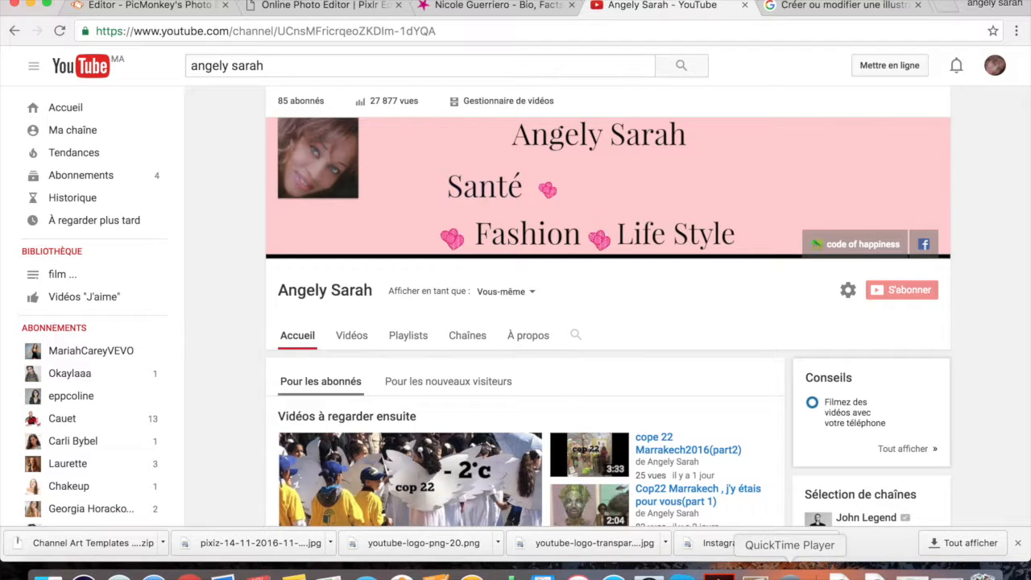
{"action": "left_click", "coordinate": [791, 573]}
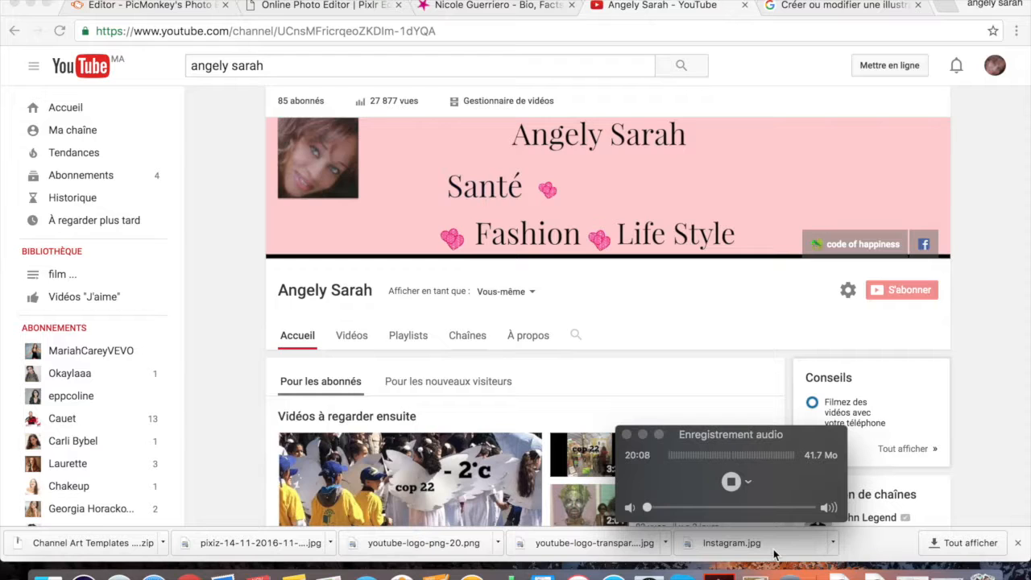
{"action": "left_click", "coordinate": [730, 481]}
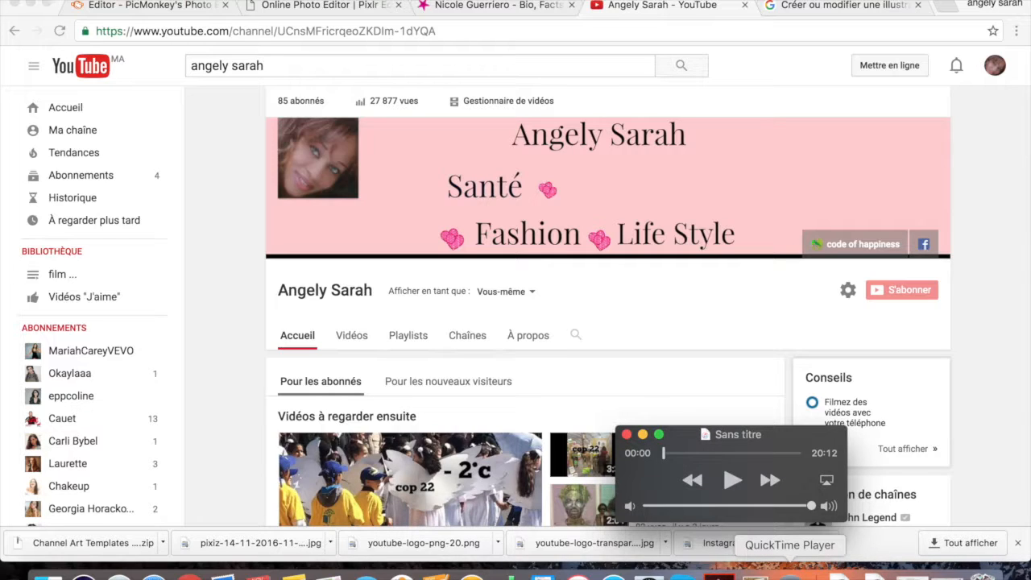
{"action": "right_click", "coordinate": [790, 574]}
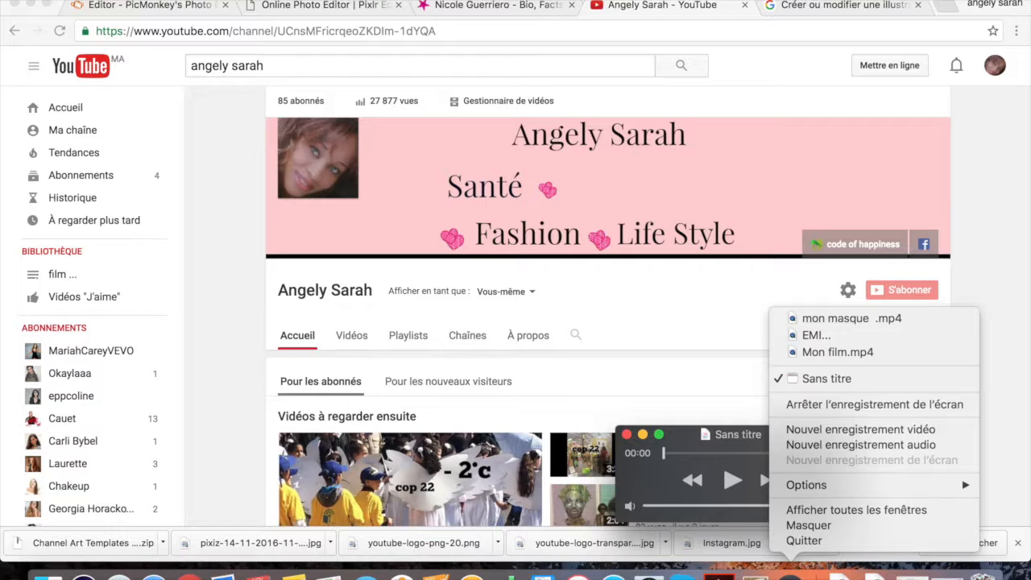